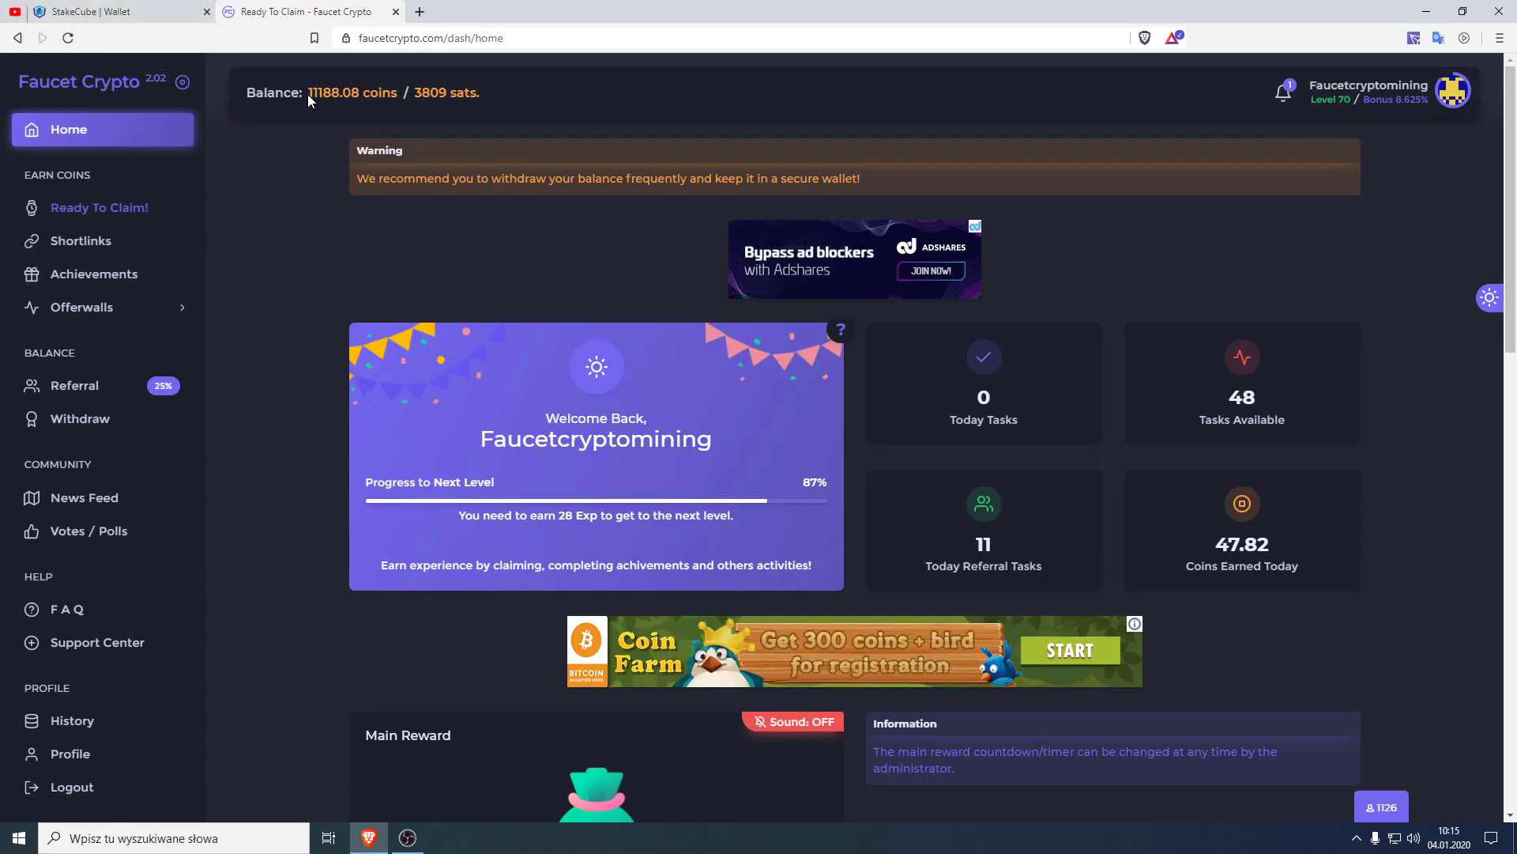
Examine the dashboard's coin and satoshi balance, the site address, the next-level progress and the coins earned today
drag(307, 93, 490, 106)
click(504, 93)
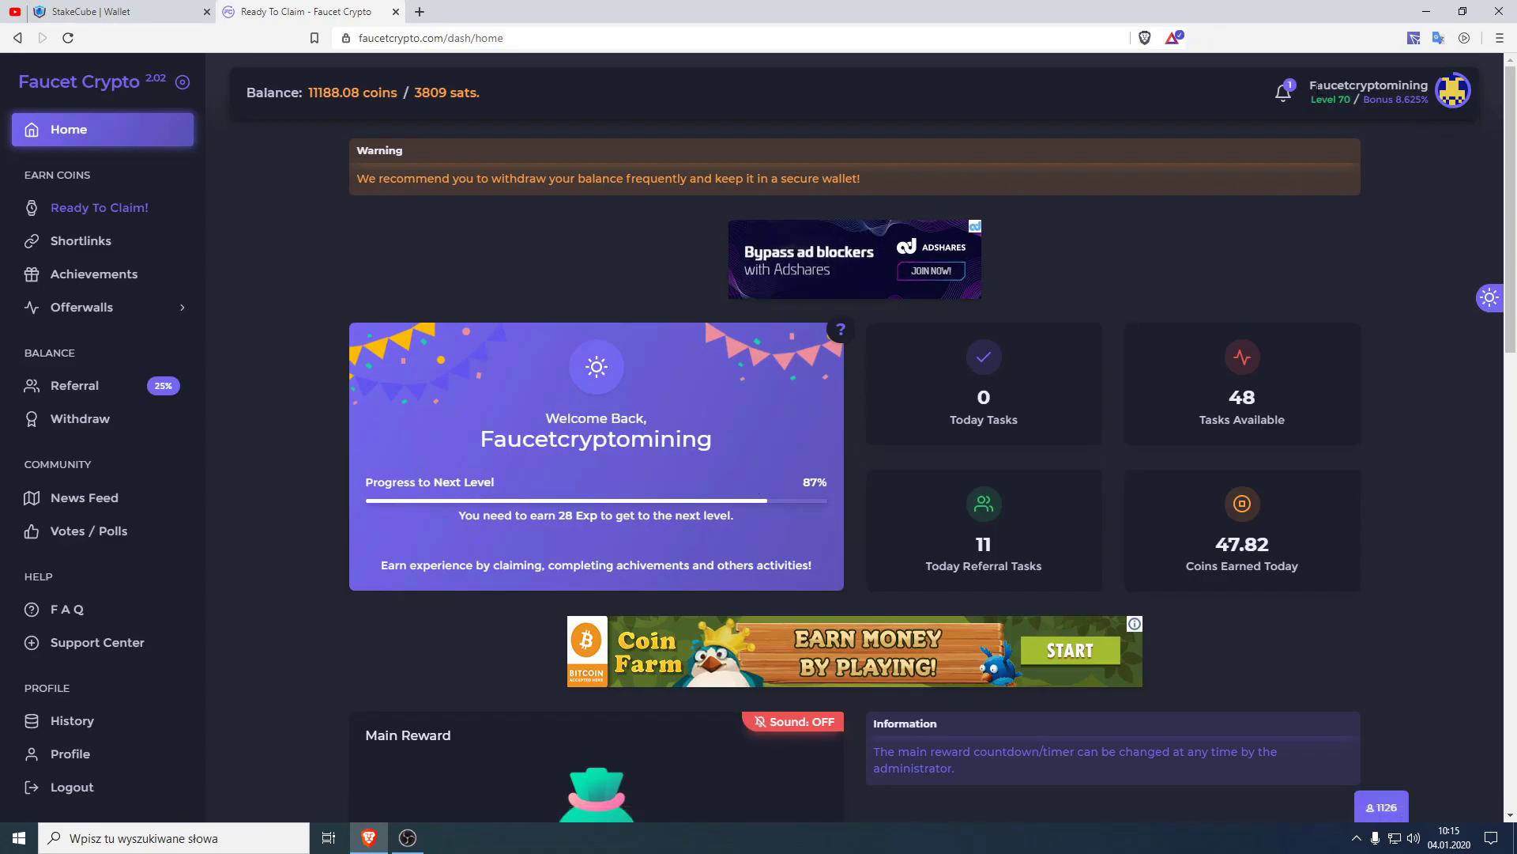
click(490, 39)
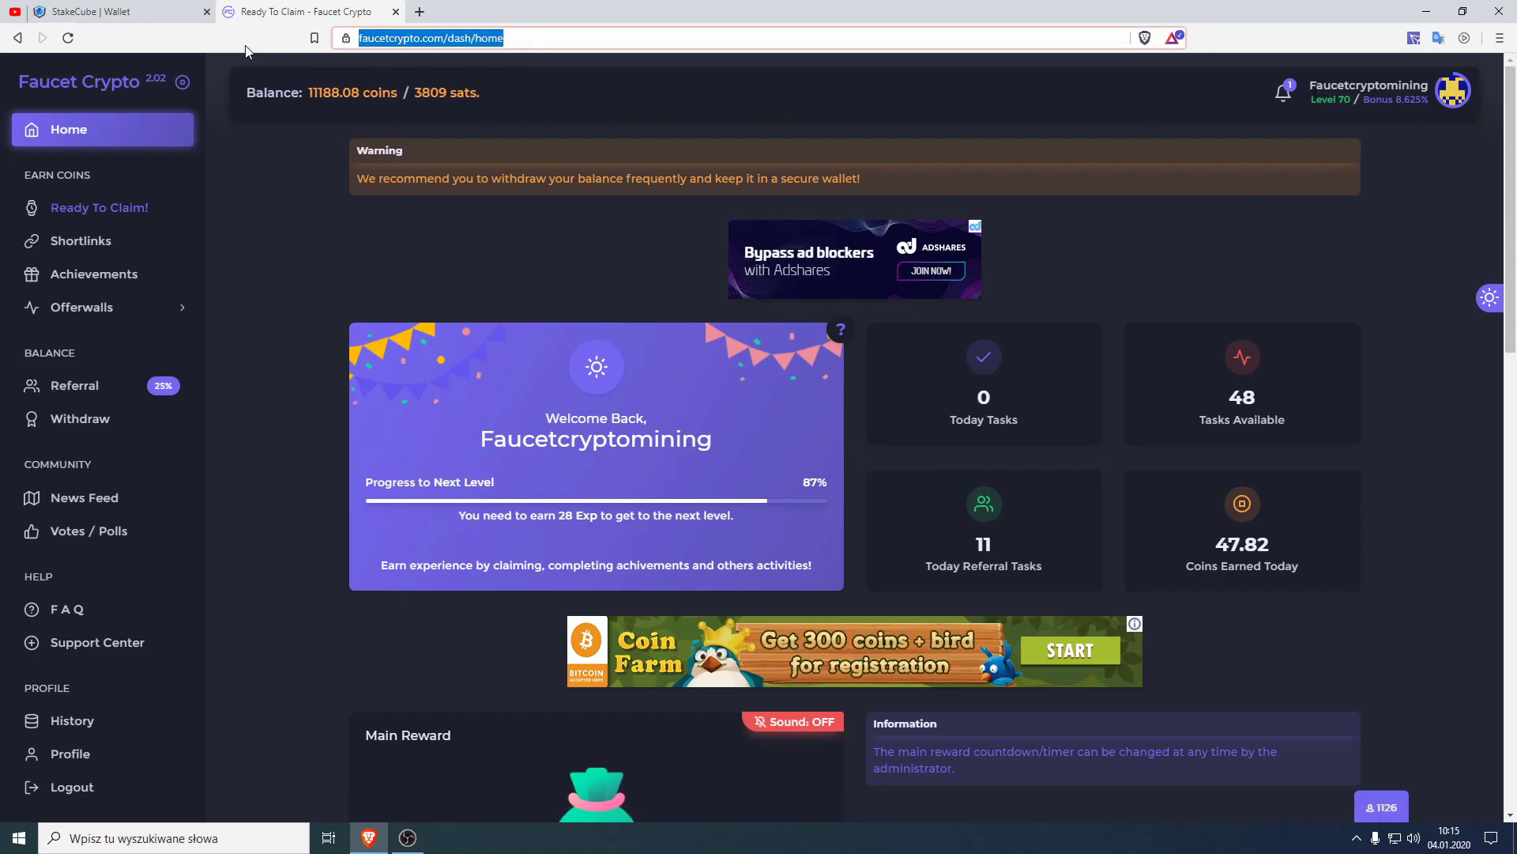
click(542, 100)
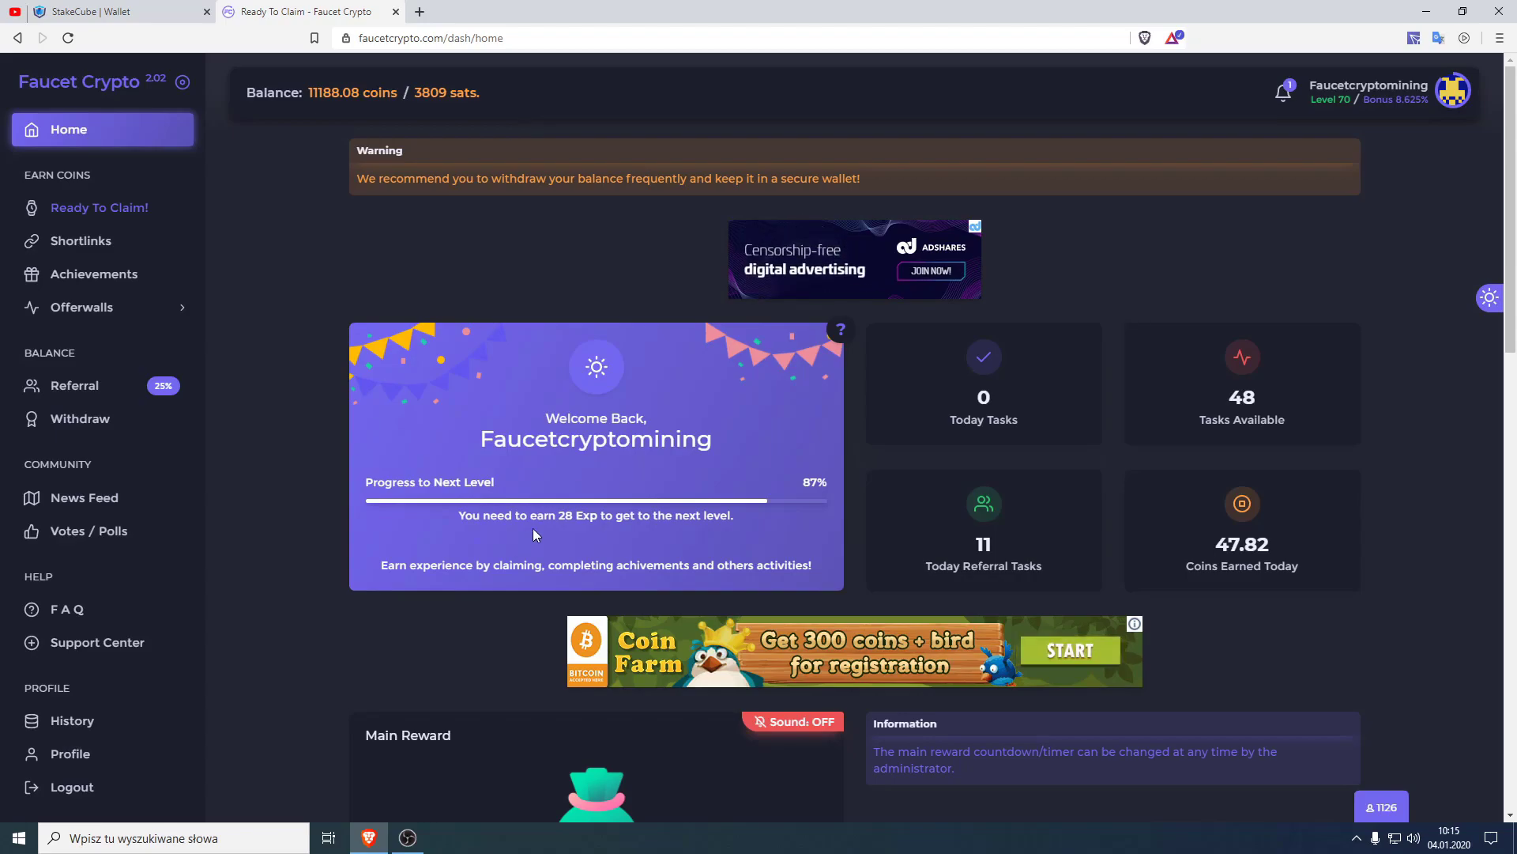
scroll(751, 205, down, 3)
scroll(885, 383, down, 2)
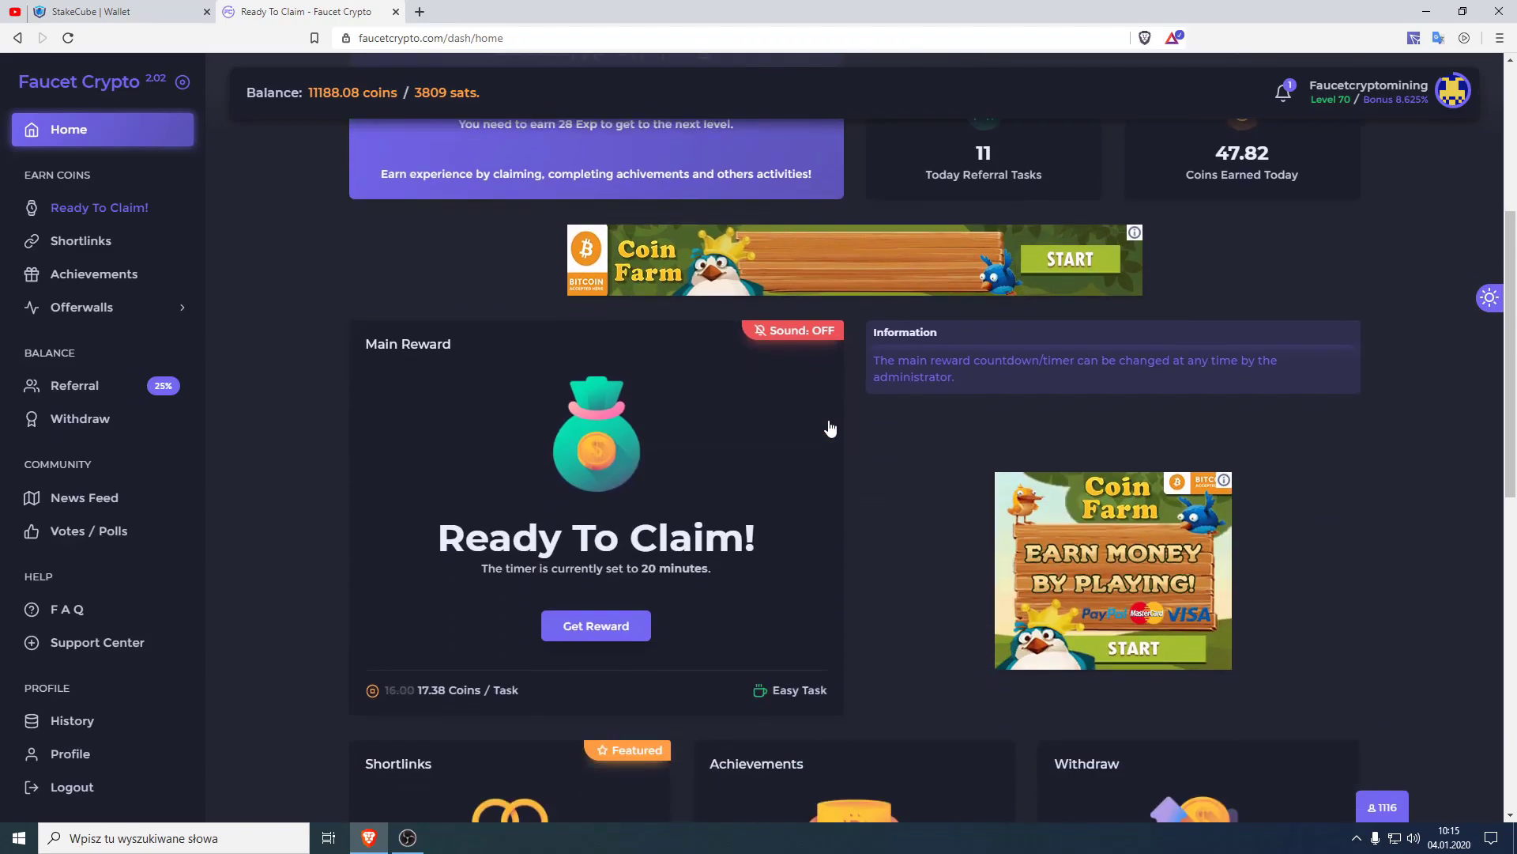
scroll(827, 426, up, 5)
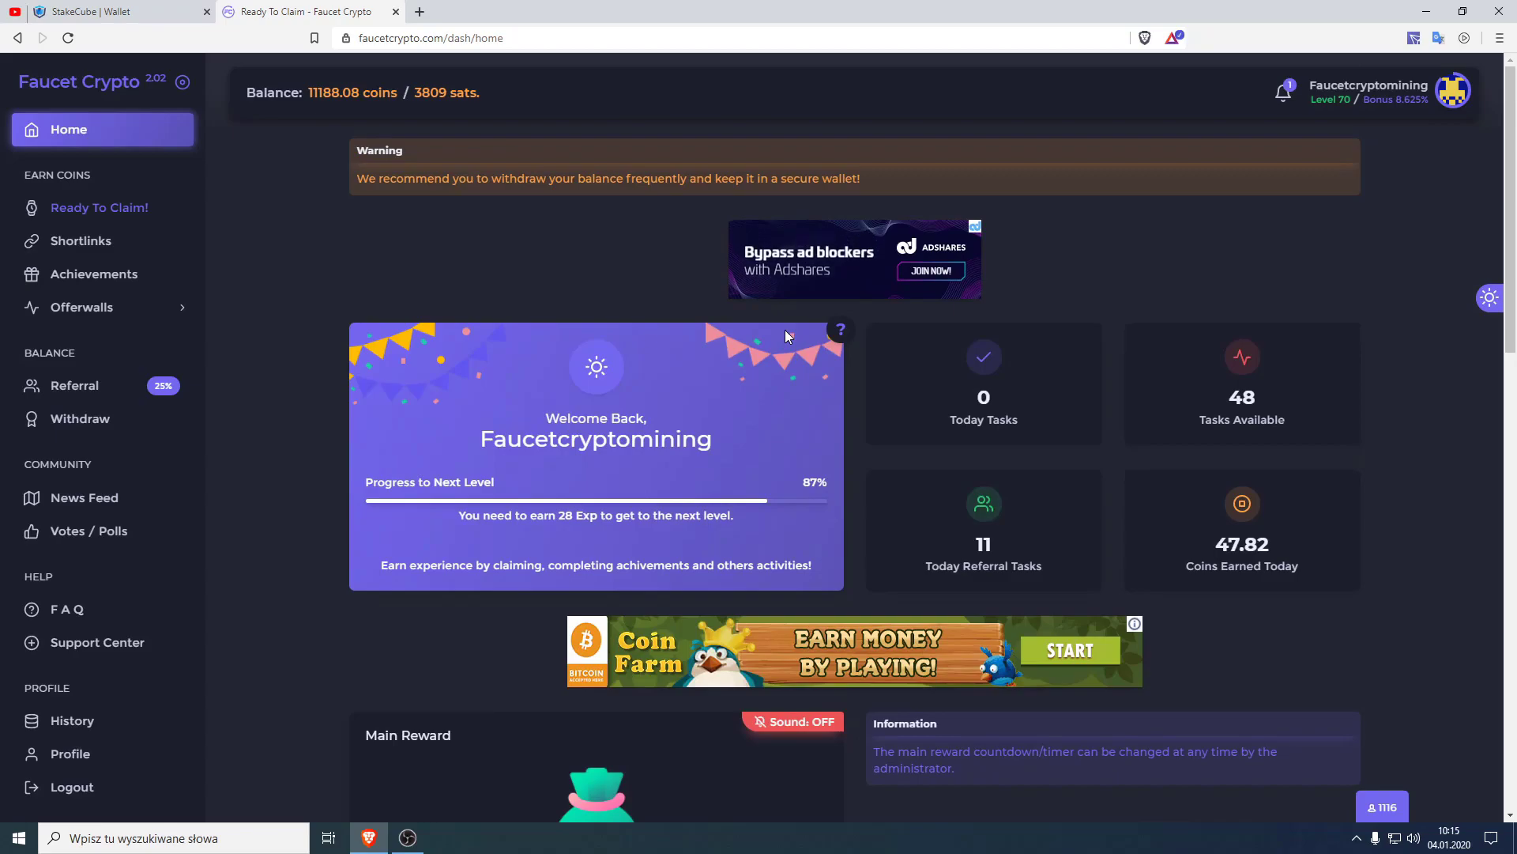
triple_click(562, 412)
click(573, 296)
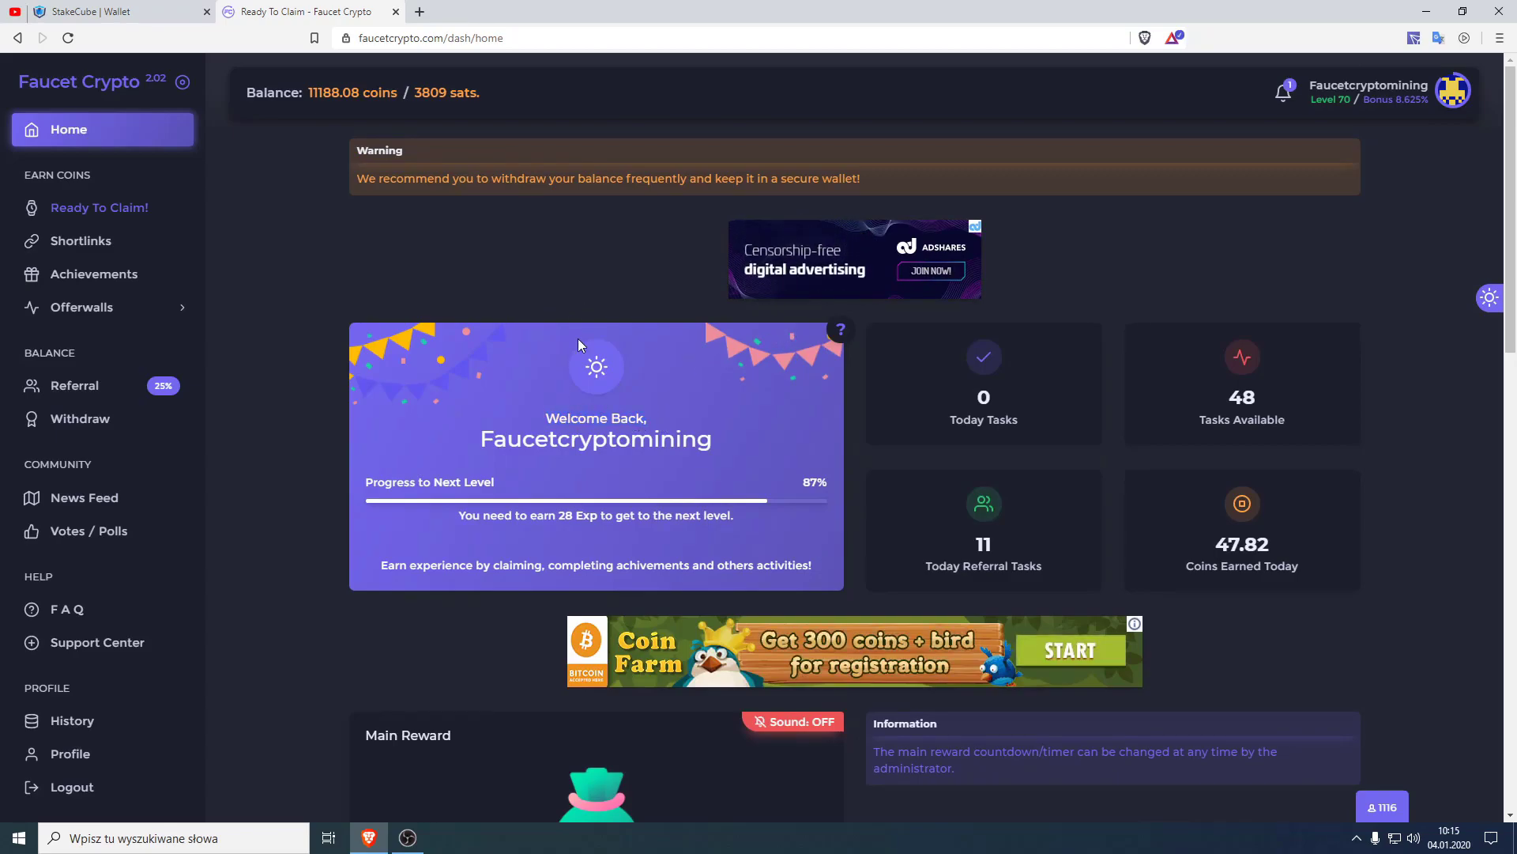
drag(245, 92, 483, 92)
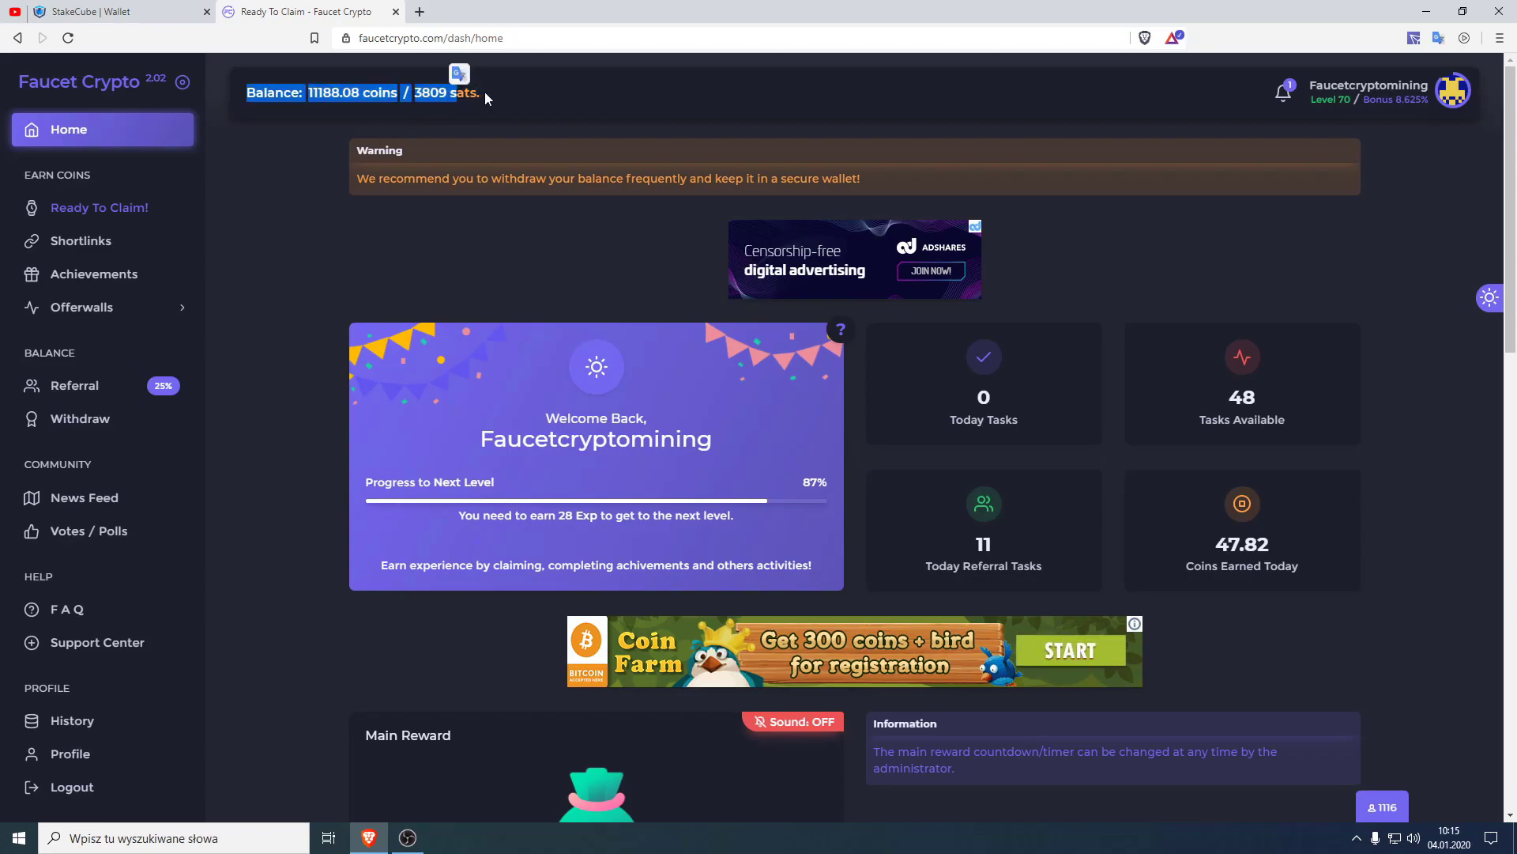
click(487, 95)
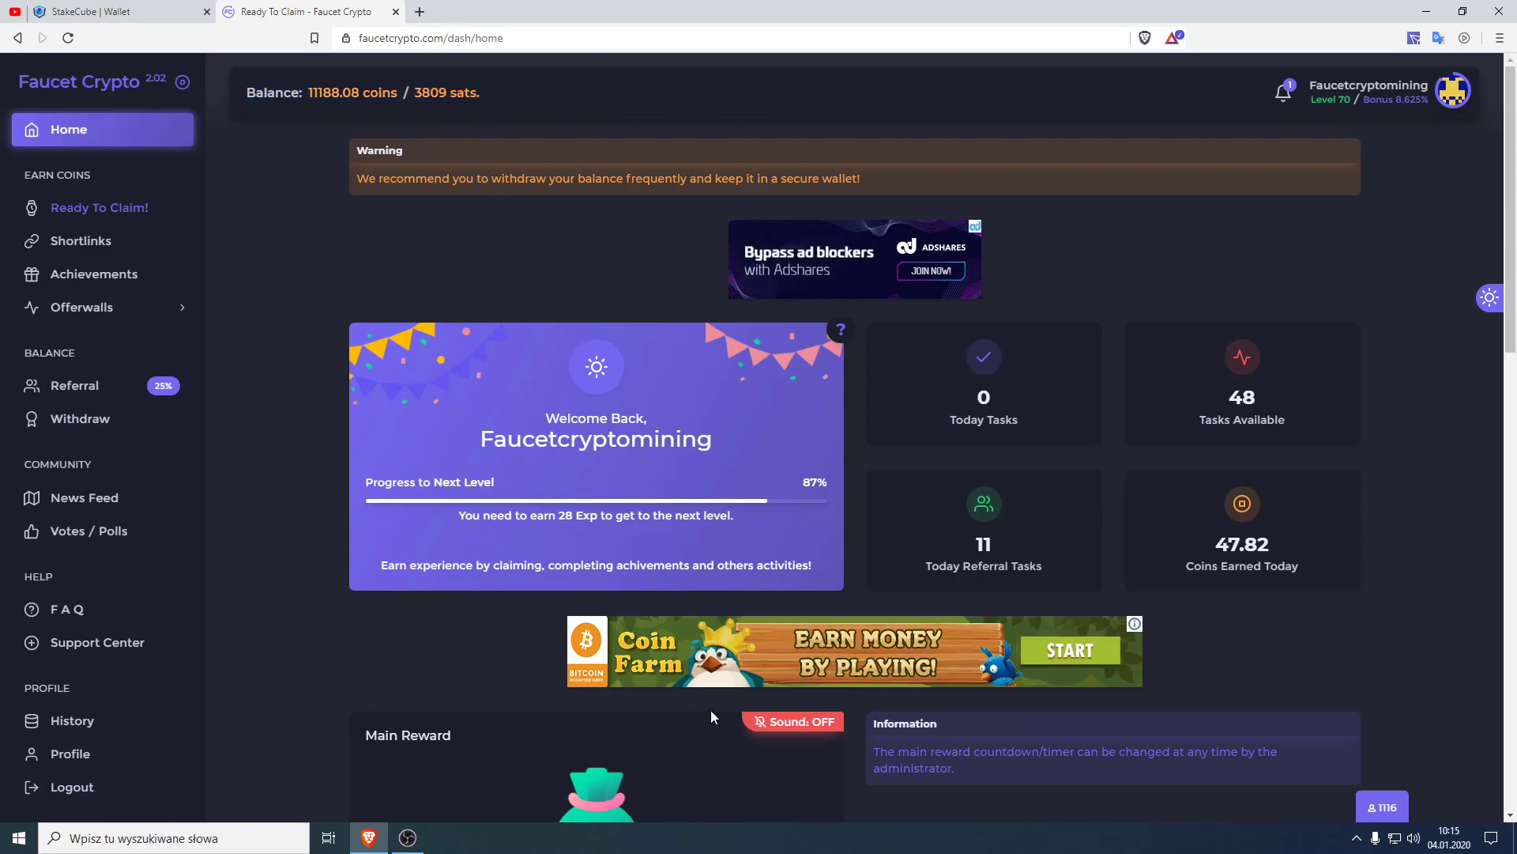
drag(1157, 562, 1307, 558)
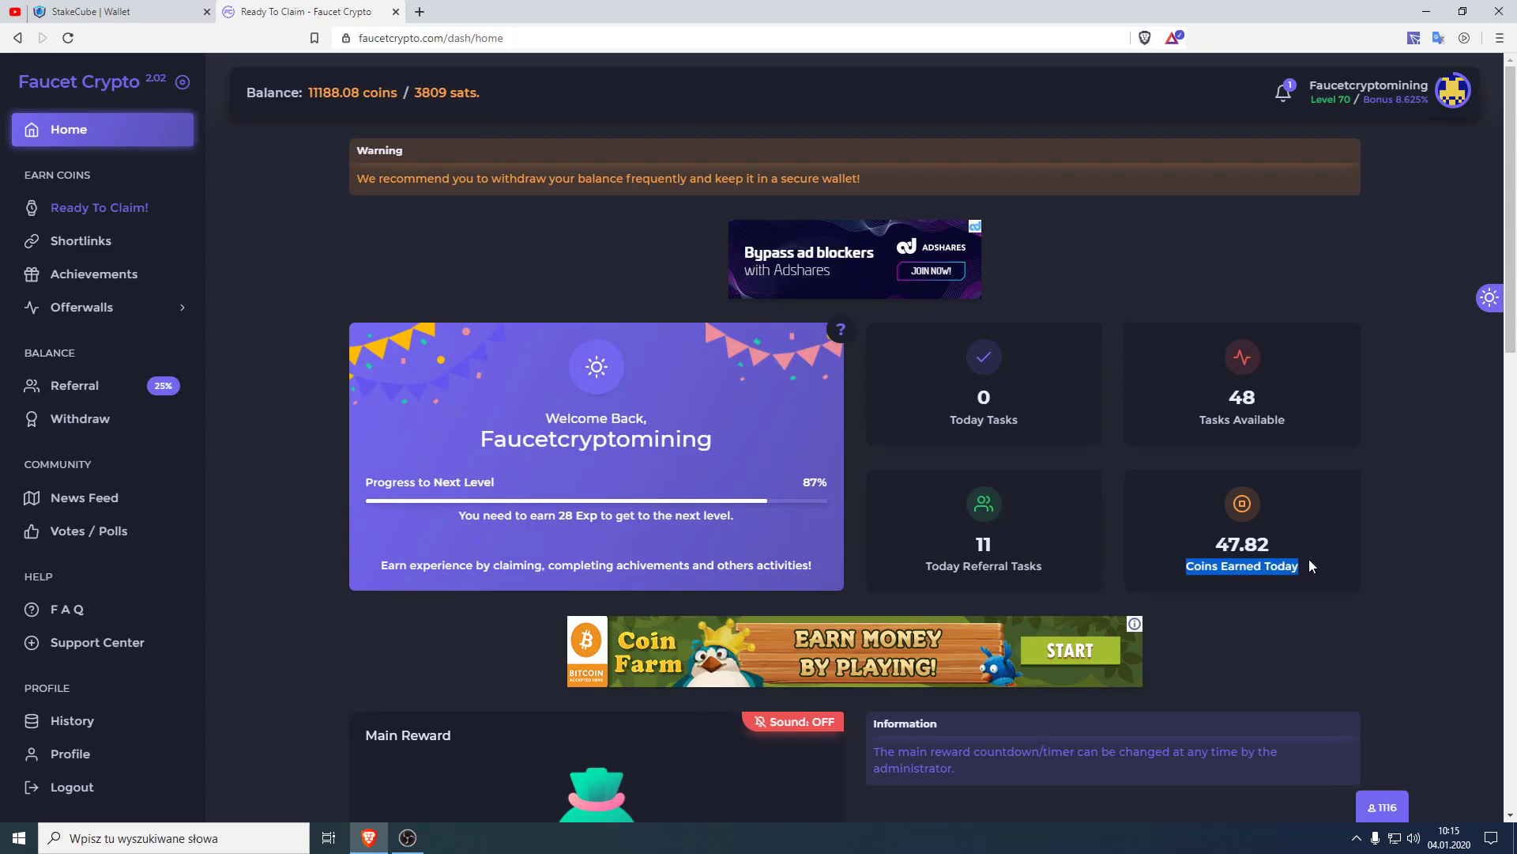
click(1312, 568)
Look over the whole home dashboard, from the account statistics through the main reward to the task cards
scroll(1312, 567, down, 6)
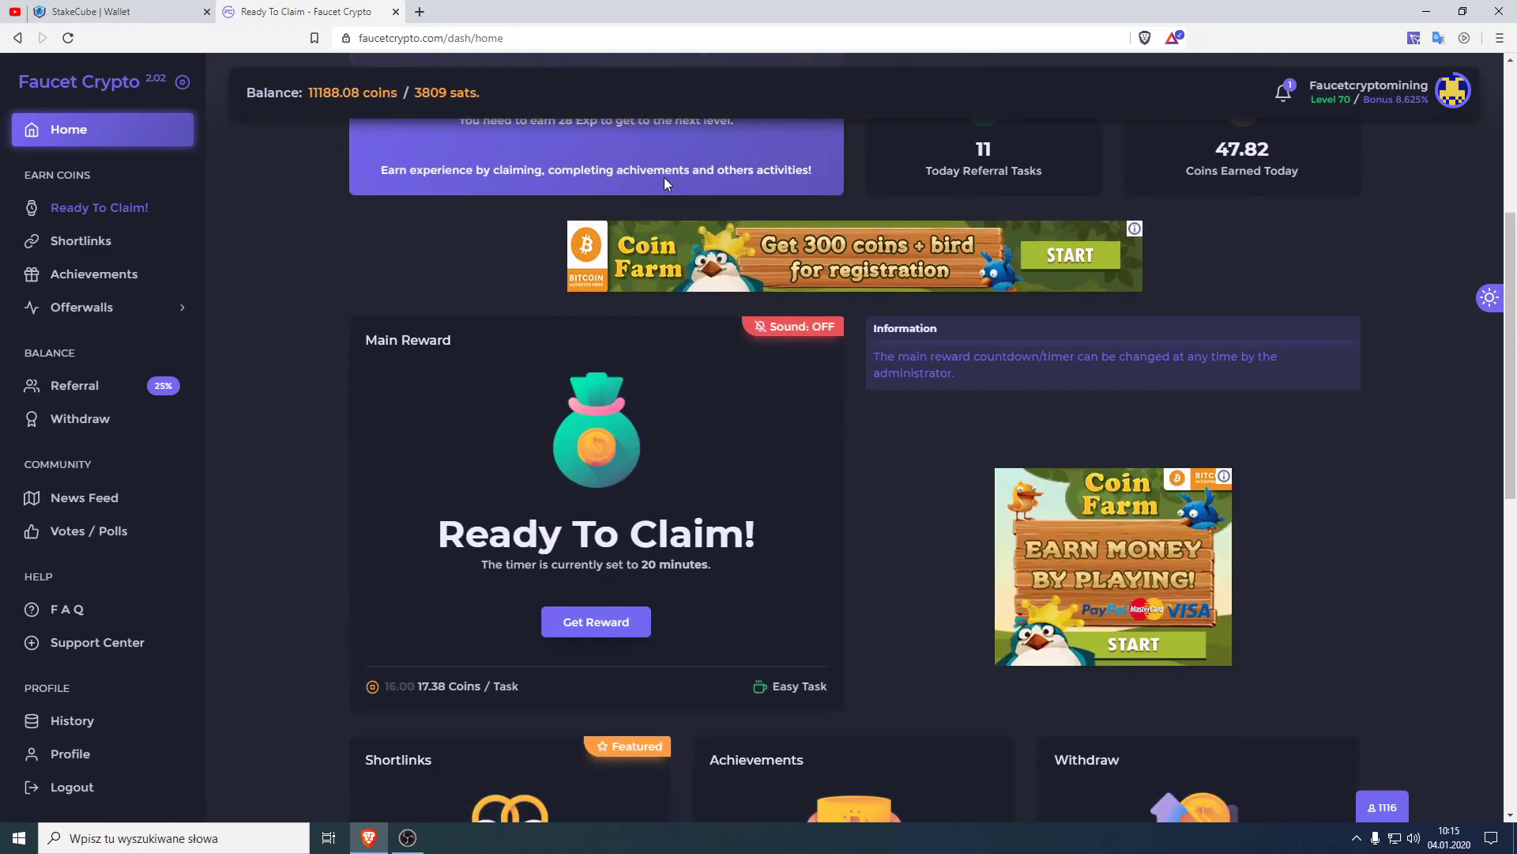
scroll(589, 244, down, 5)
scroll(590, 244, down, 5)
scroll(495, 329, up, 16)
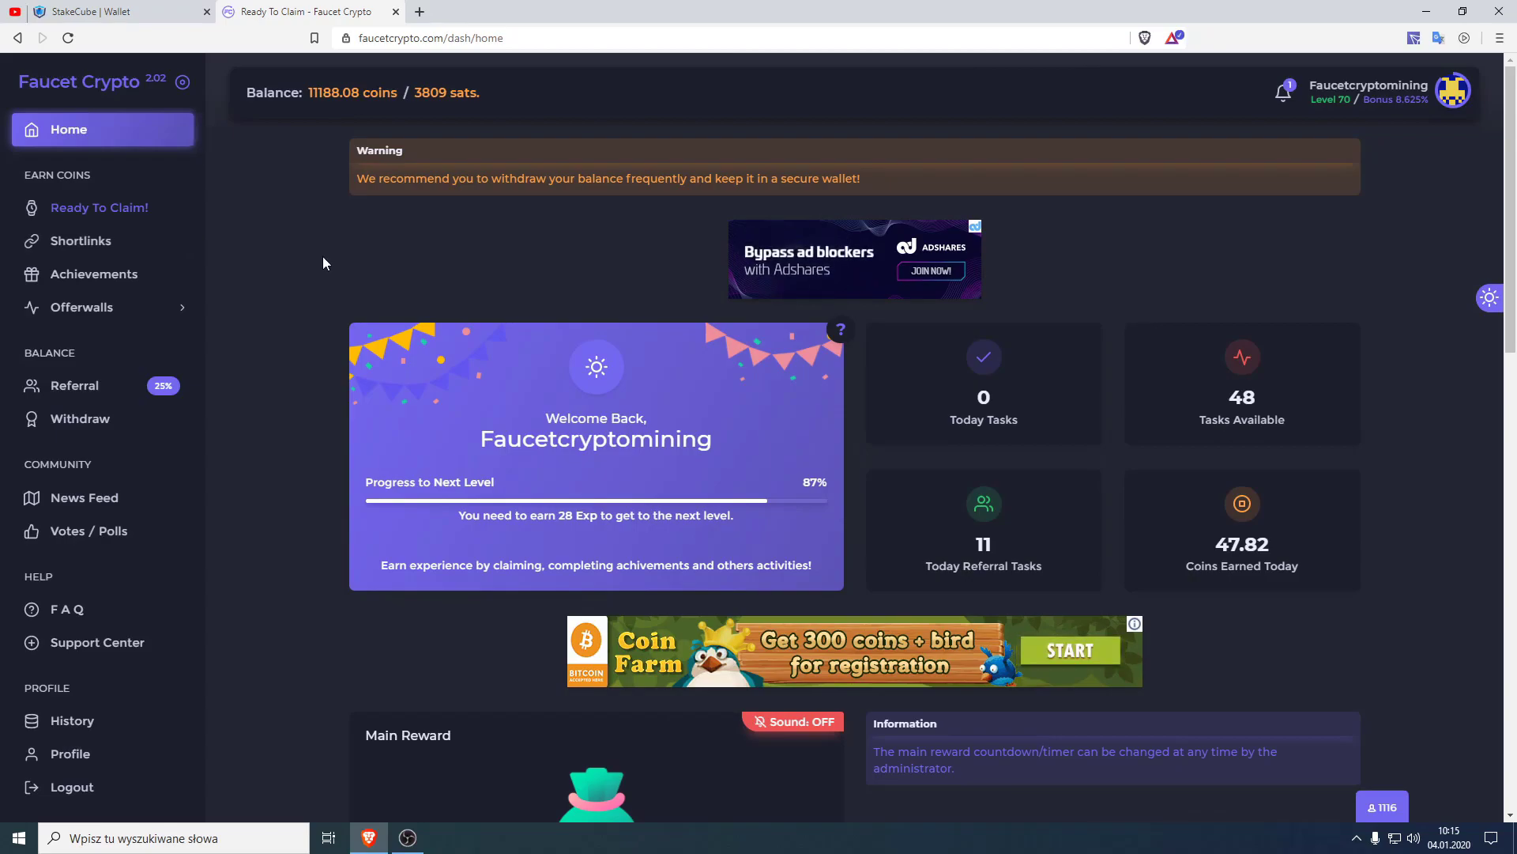
scroll(1027, 553, down, 4)
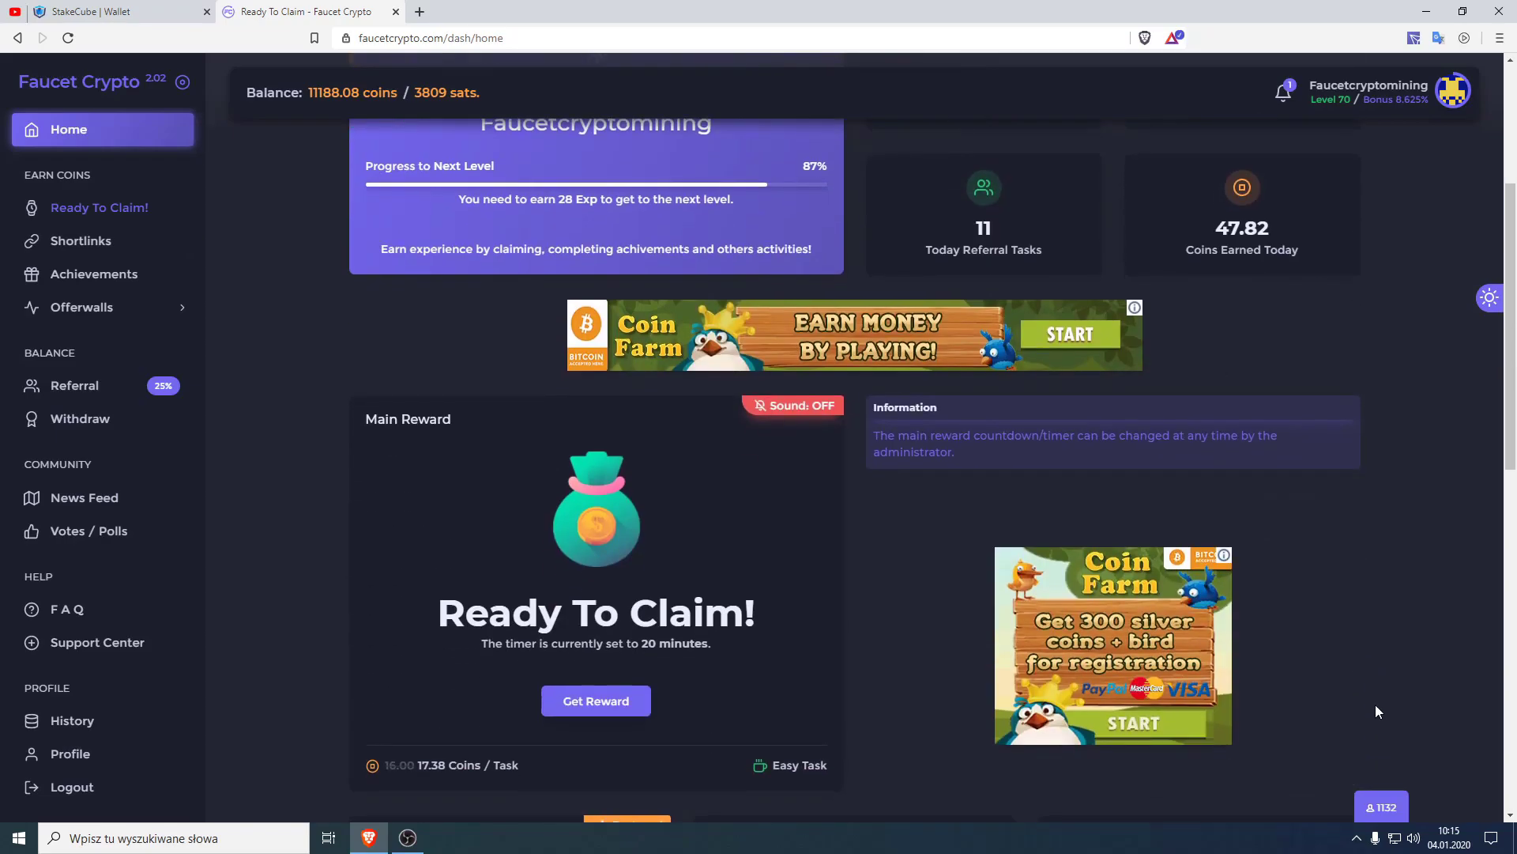
scroll(1264, 656, up, 4)
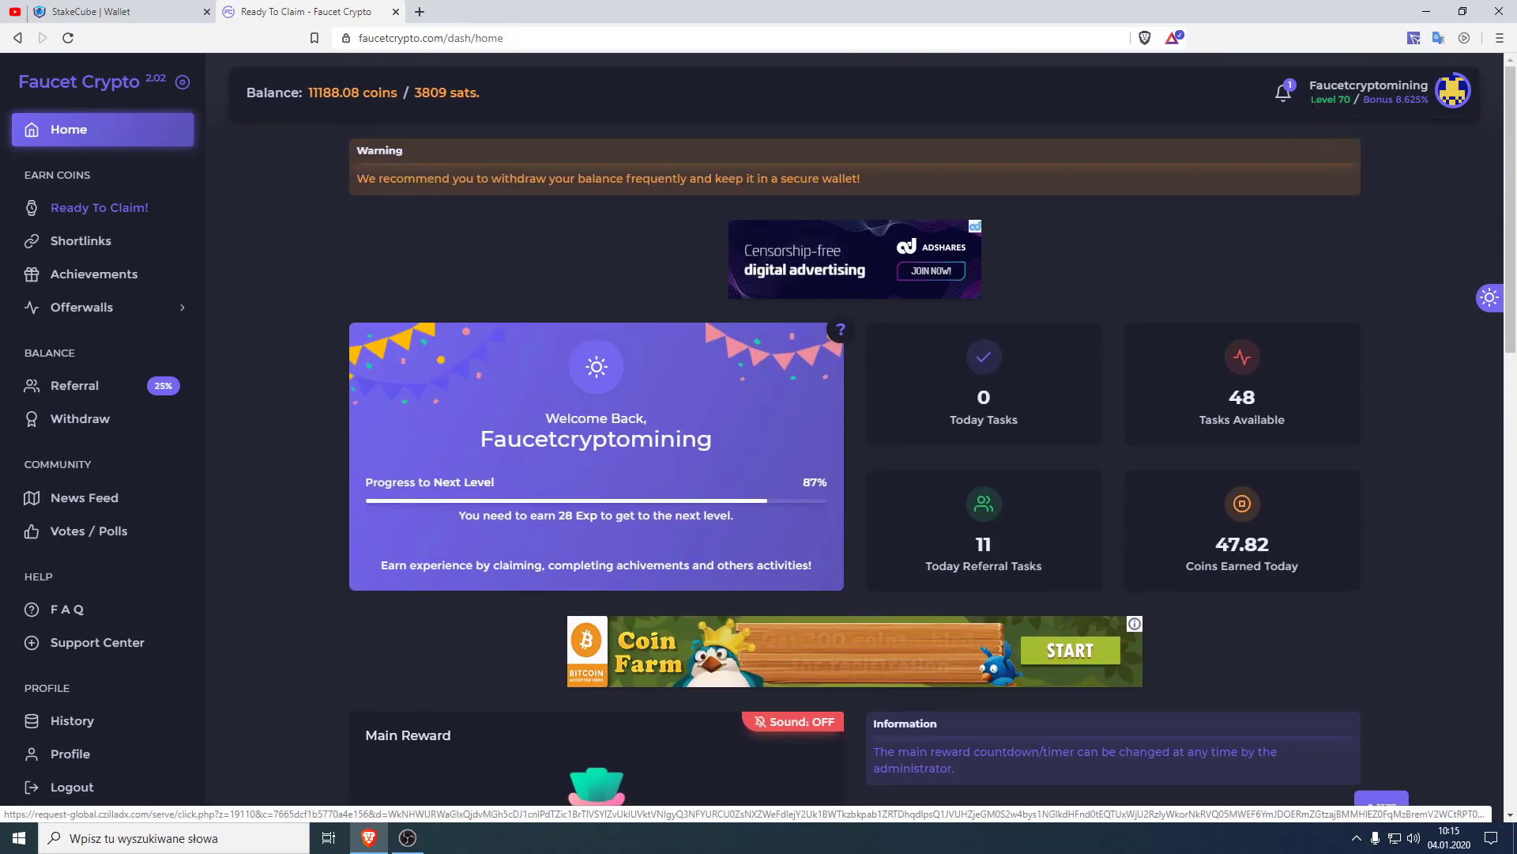
Check the account's level and bonus percentage beside the profile name
drag(1311, 98, 1334, 101)
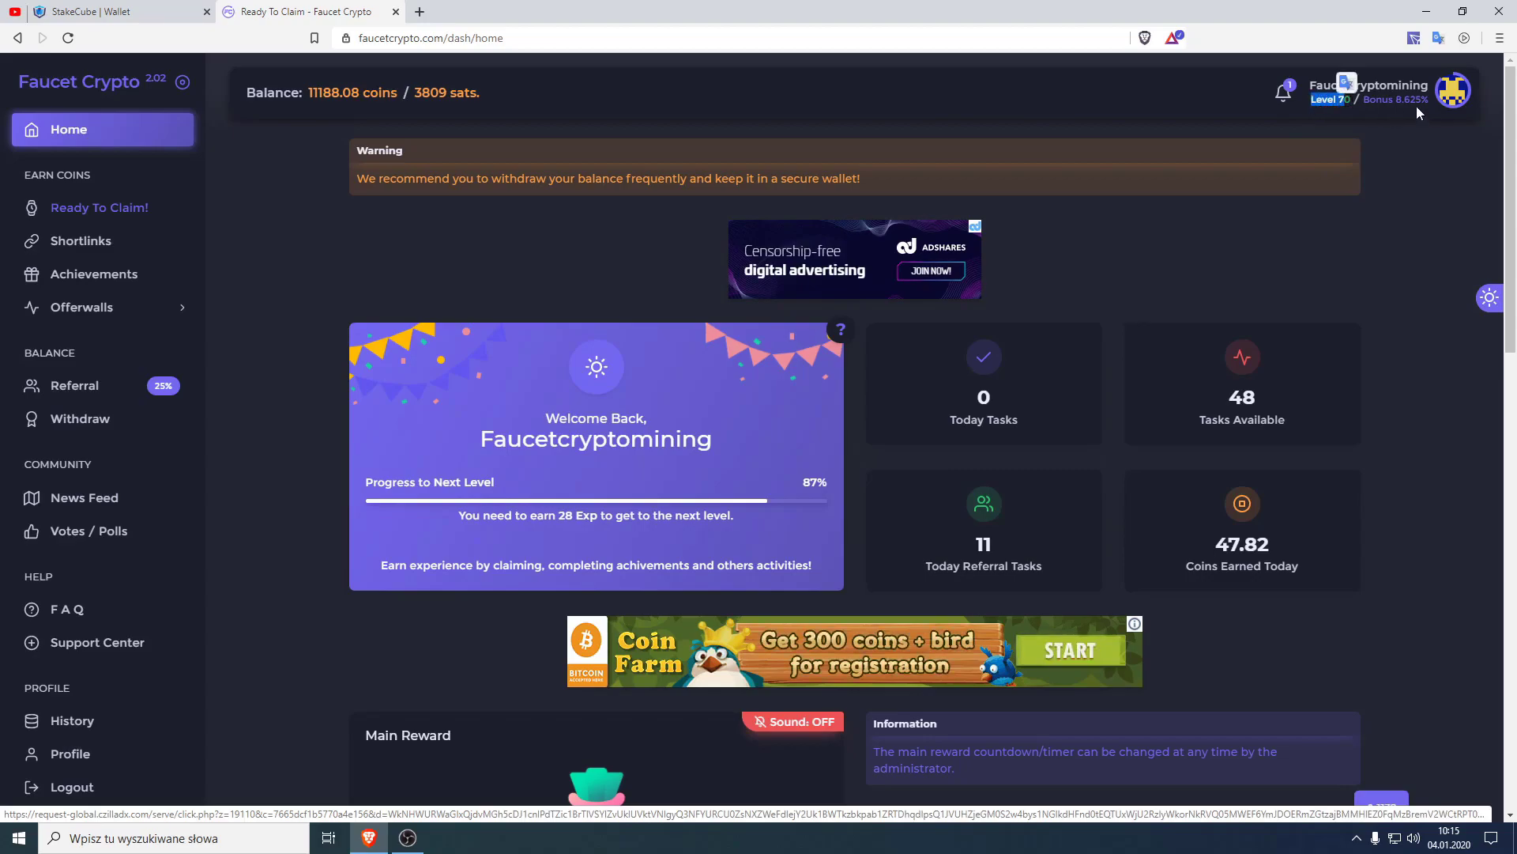
click(1334, 100)
drag(1429, 100, 1369, 102)
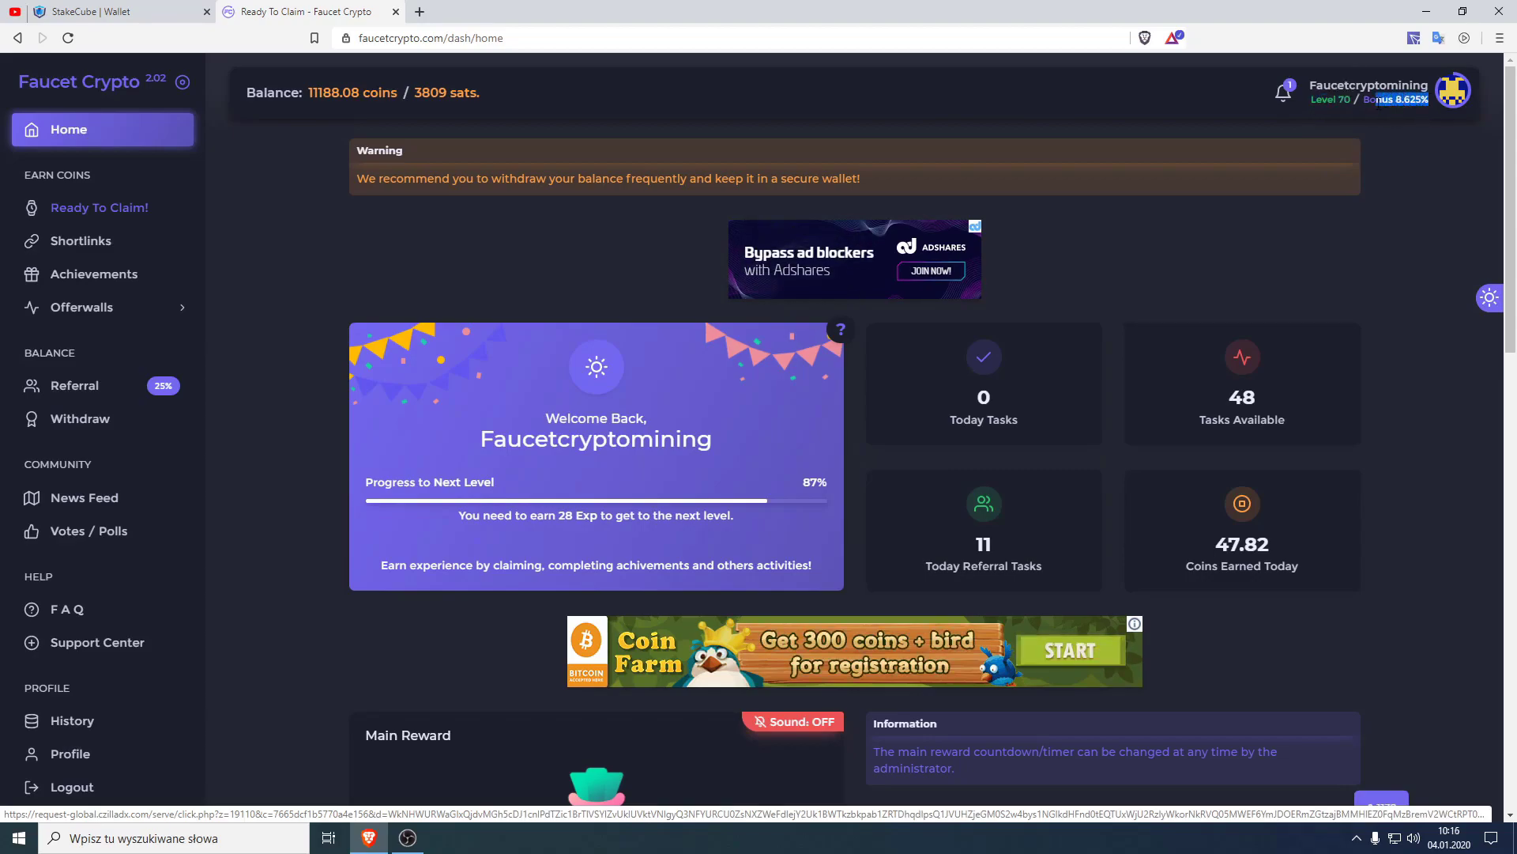
click(1369, 101)
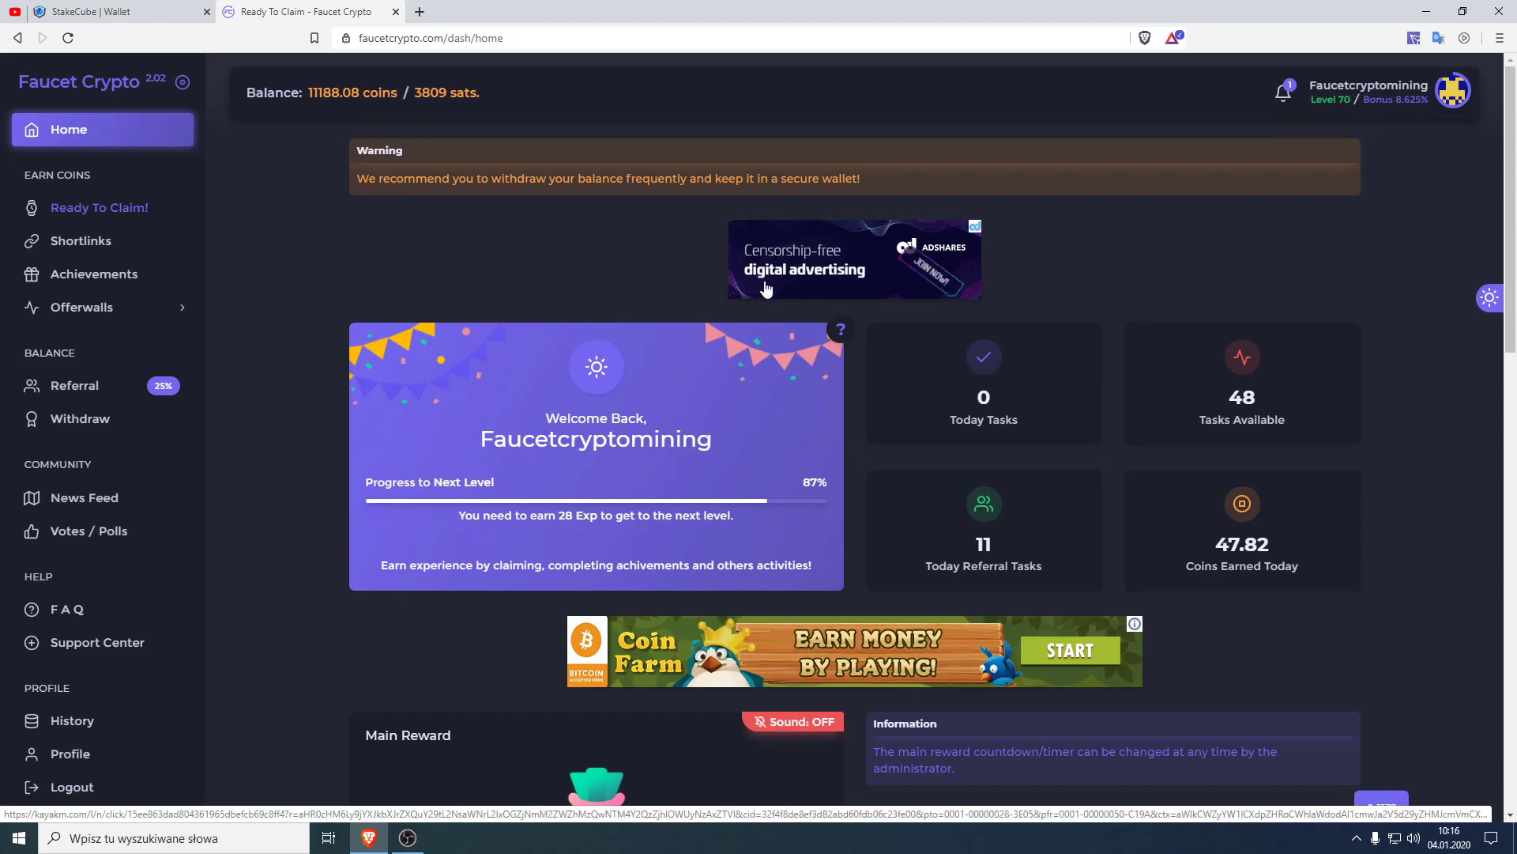
Review the home page's earning options, including the main reward, Shortlinks, Achievements and Offerwall cards
scroll(591, 284, down, 6)
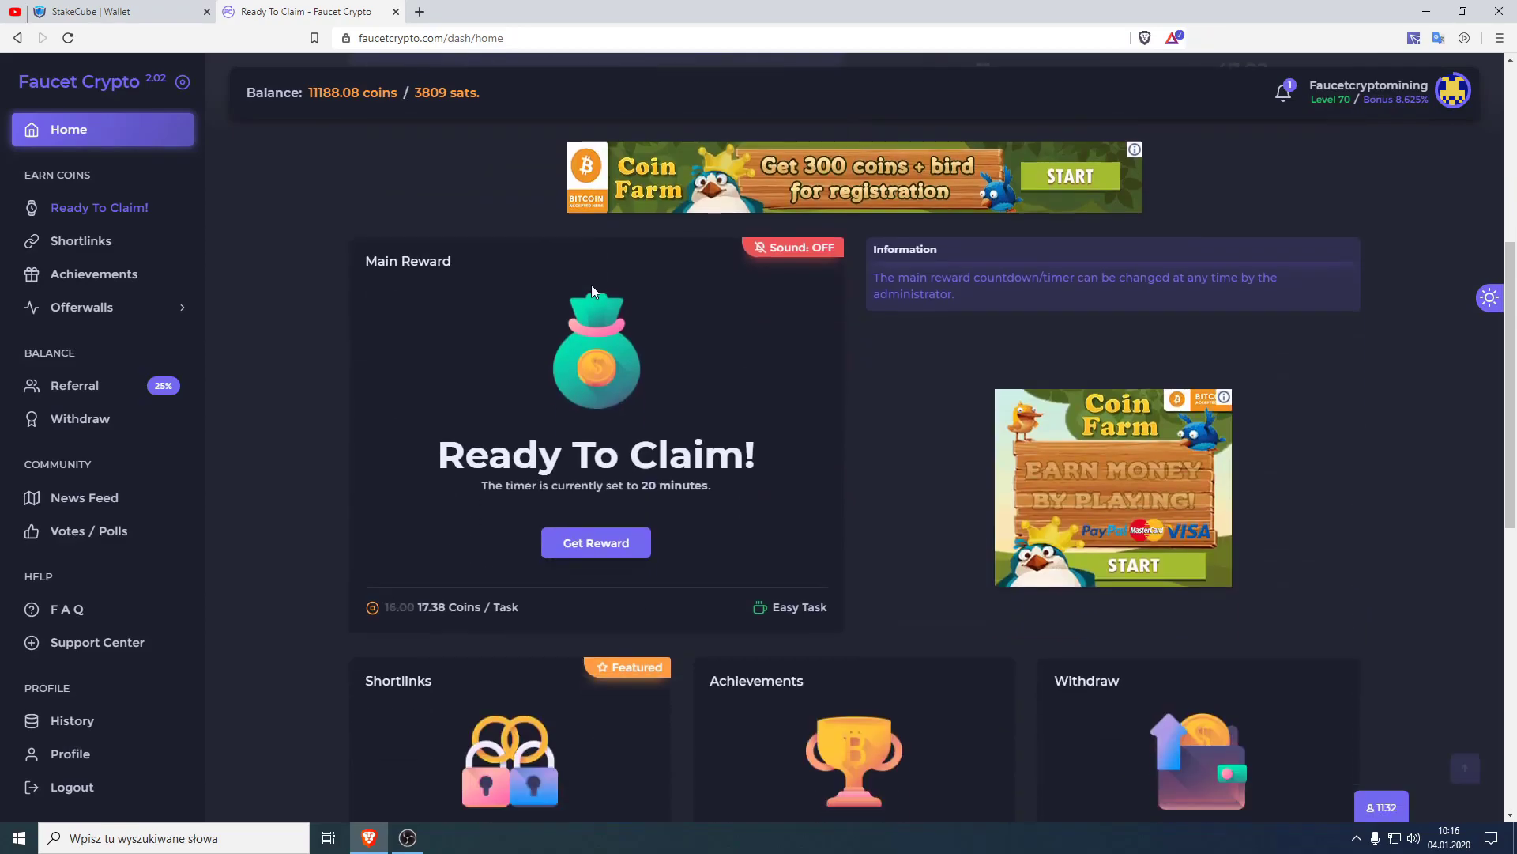
scroll(592, 283, down, 6)
scroll(591, 283, up, 6)
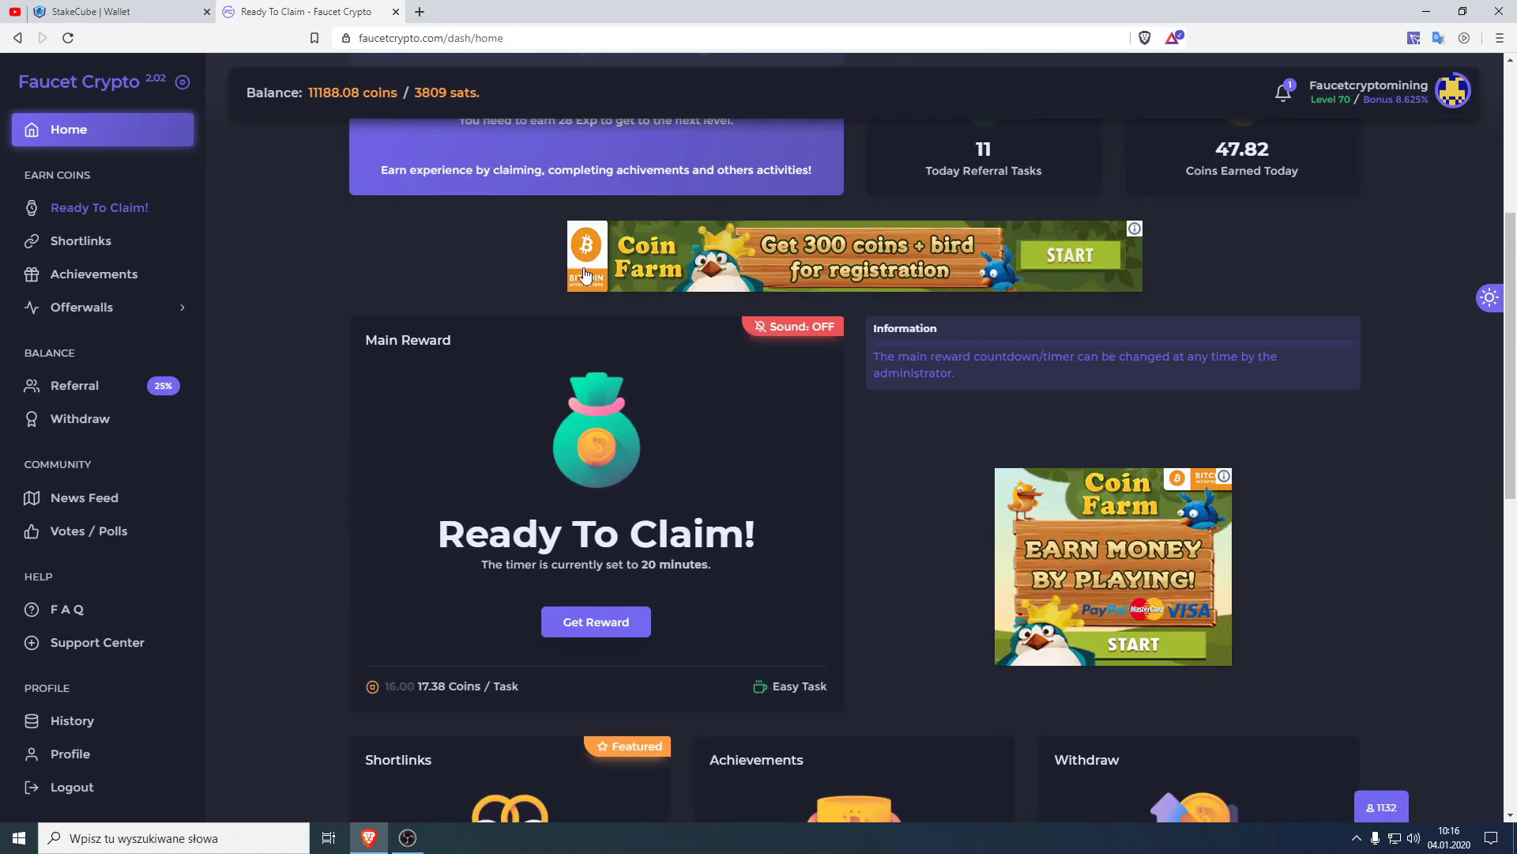
scroll(601, 285, down, 6)
scroll(619, 288, up, 6)
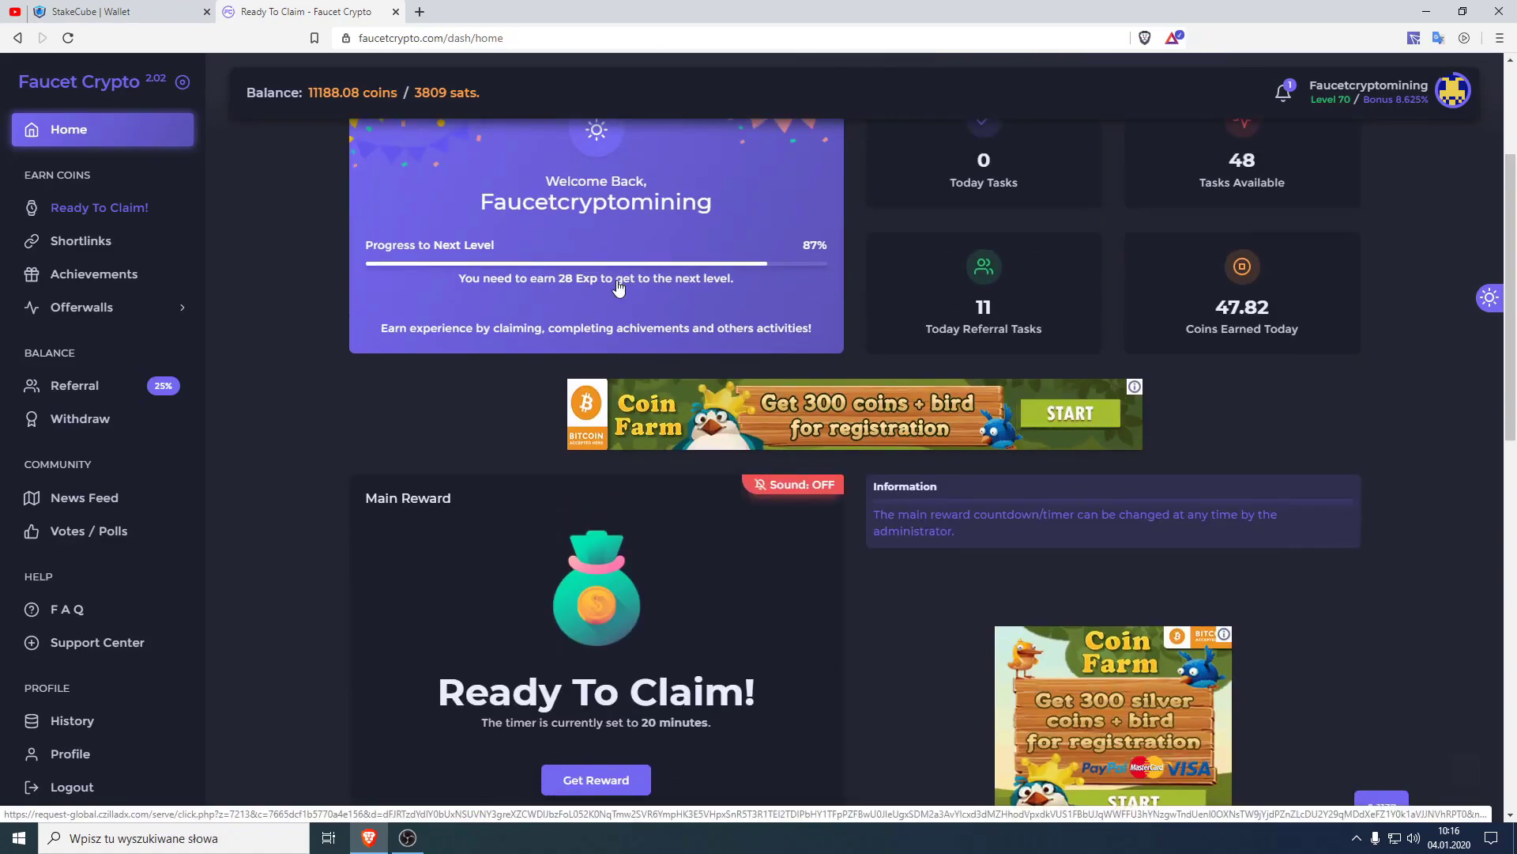
scroll(503, 285, down, 6)
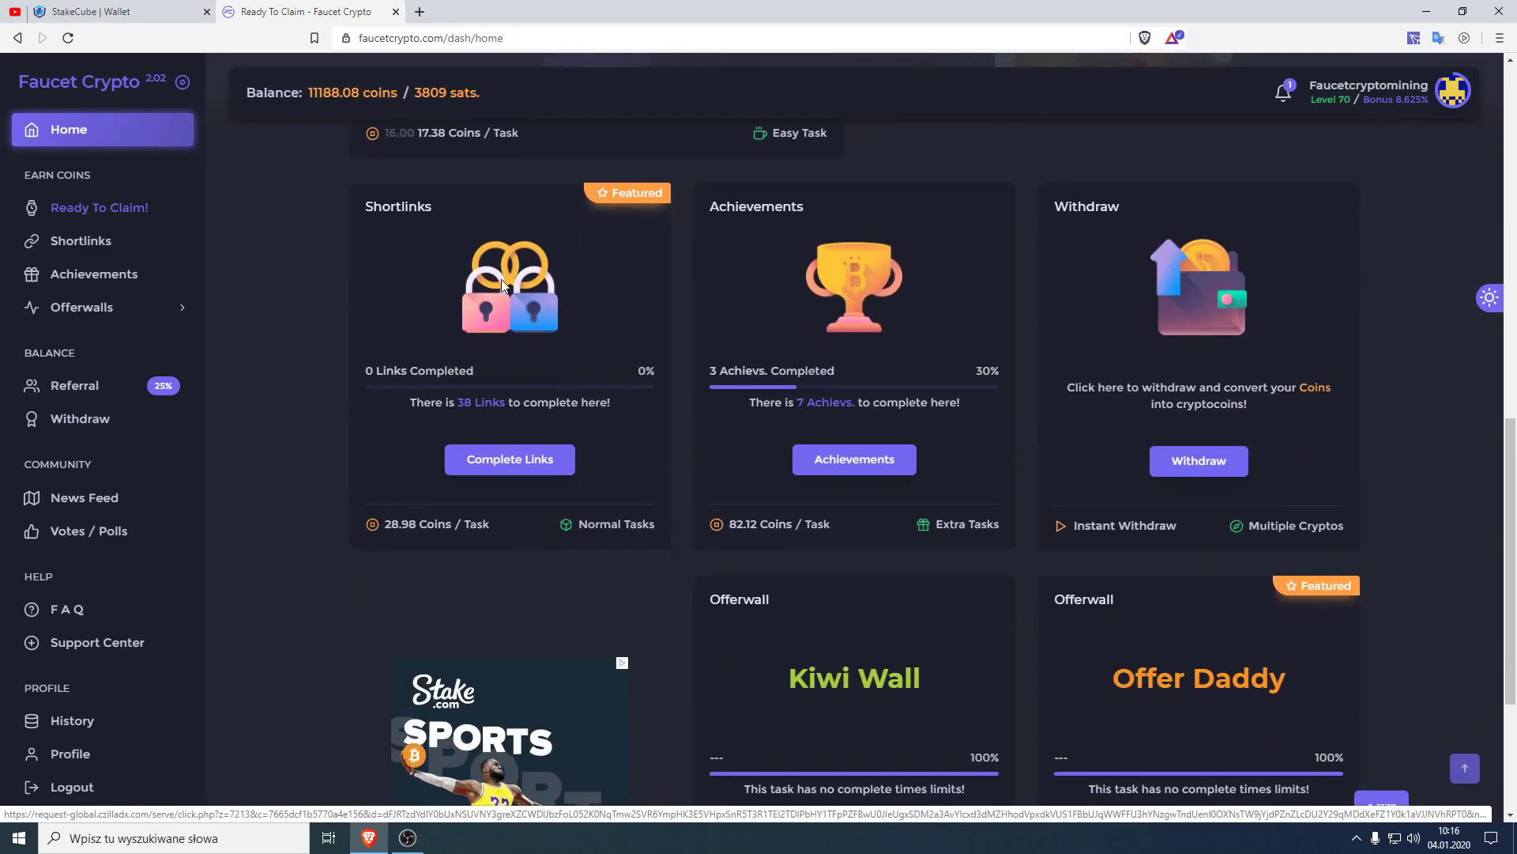
Open the Withdraw page and examine the Bitcoin balance and the Bitcore and Dash withdrawal options
click(75, 418)
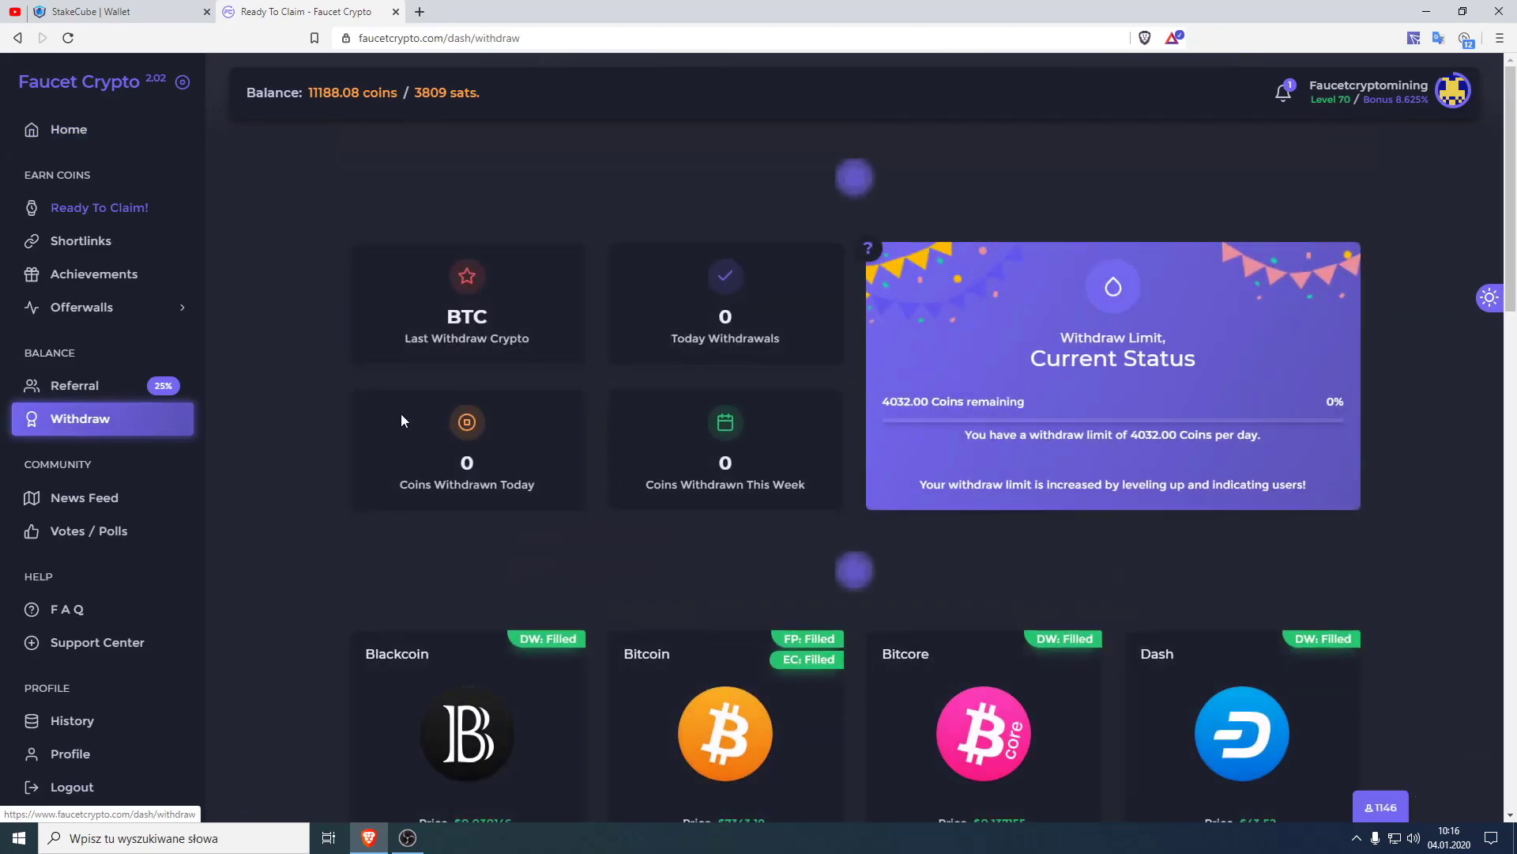
scroll(307, 379, down, 4)
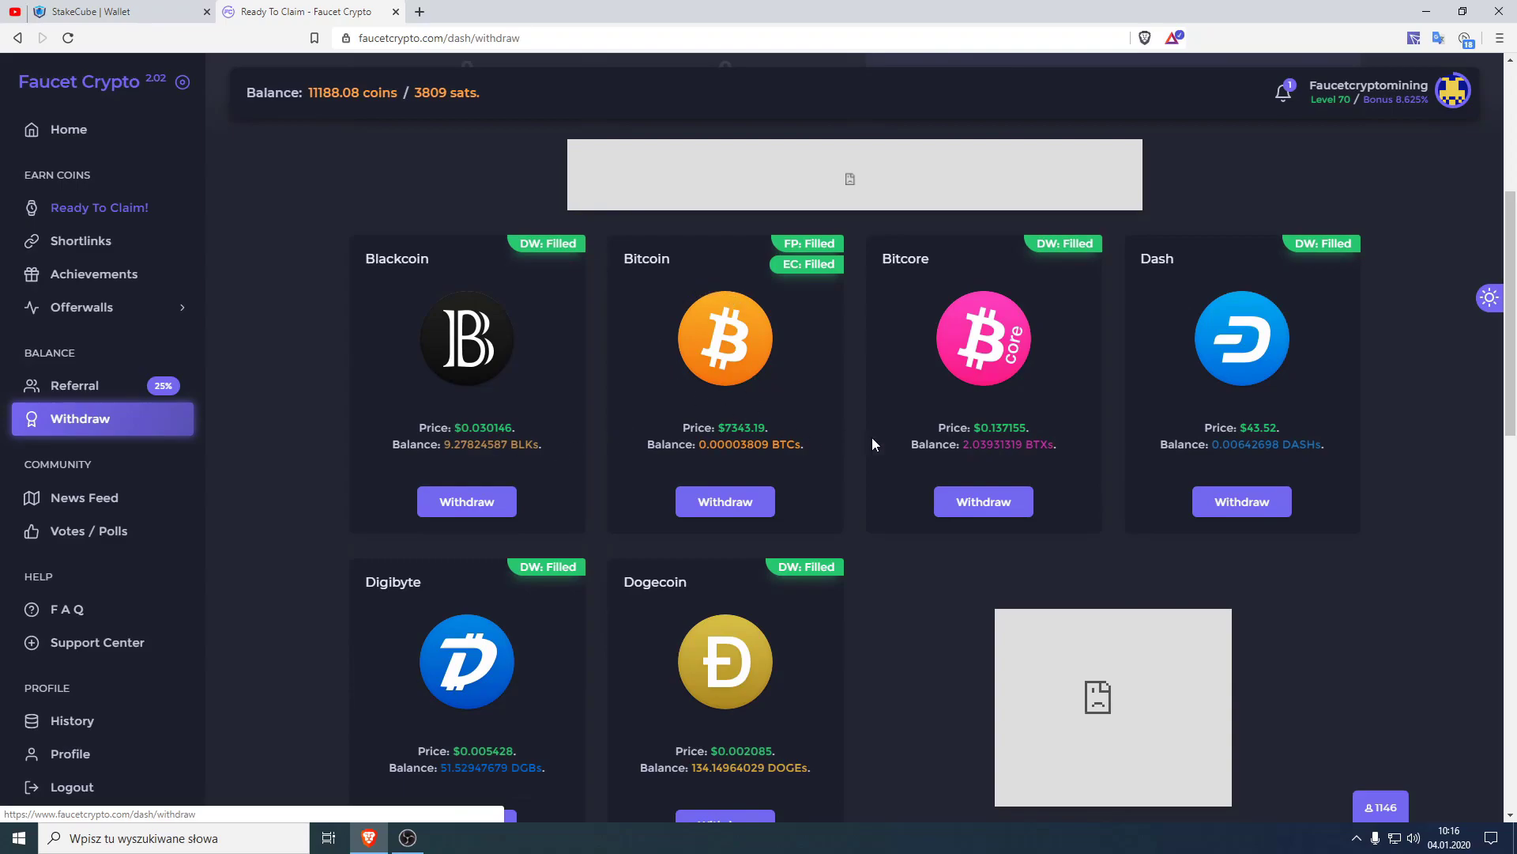
drag(742, 444, 780, 444)
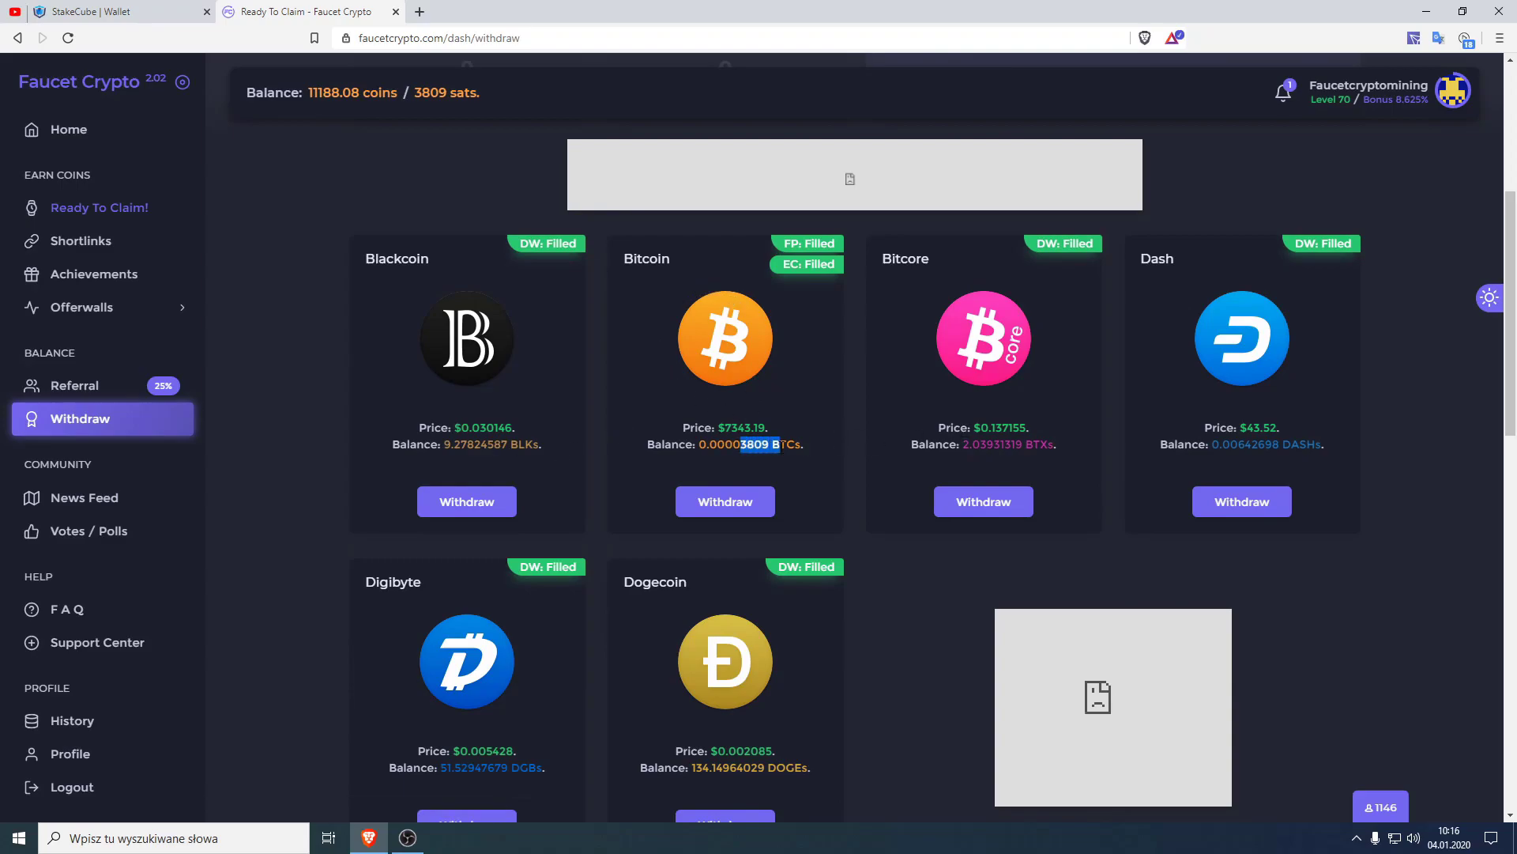
click(813, 447)
drag(879, 258, 1000, 257)
drag(1138, 259, 1179, 259)
Examine the Dogecoin, Komodo and Litecoin cards among the withdrawal options
scroll(1179, 261, down, 4)
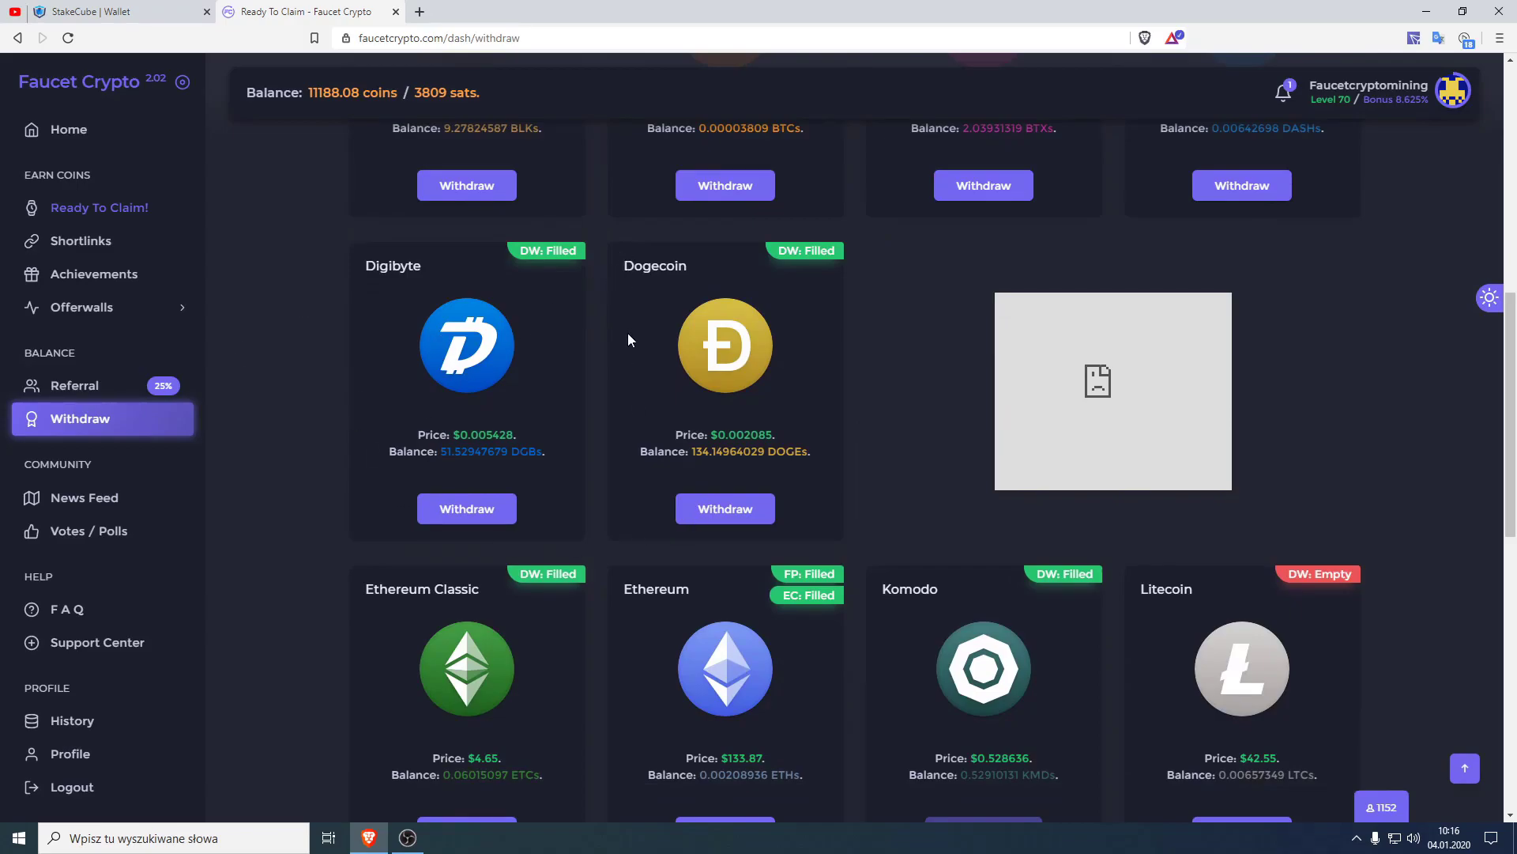
drag(623, 267, 692, 270)
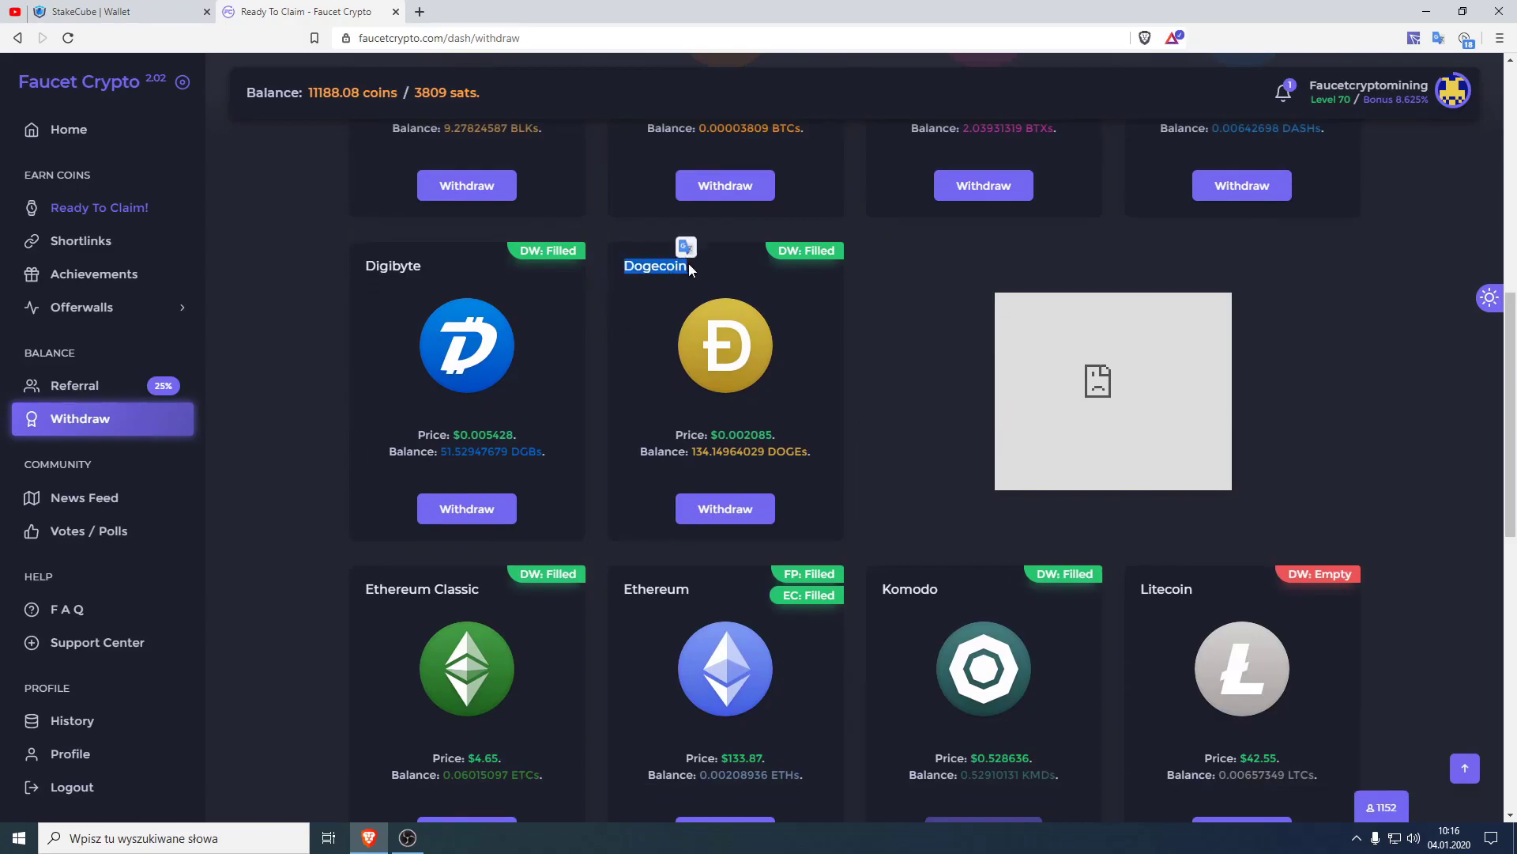
click(685, 282)
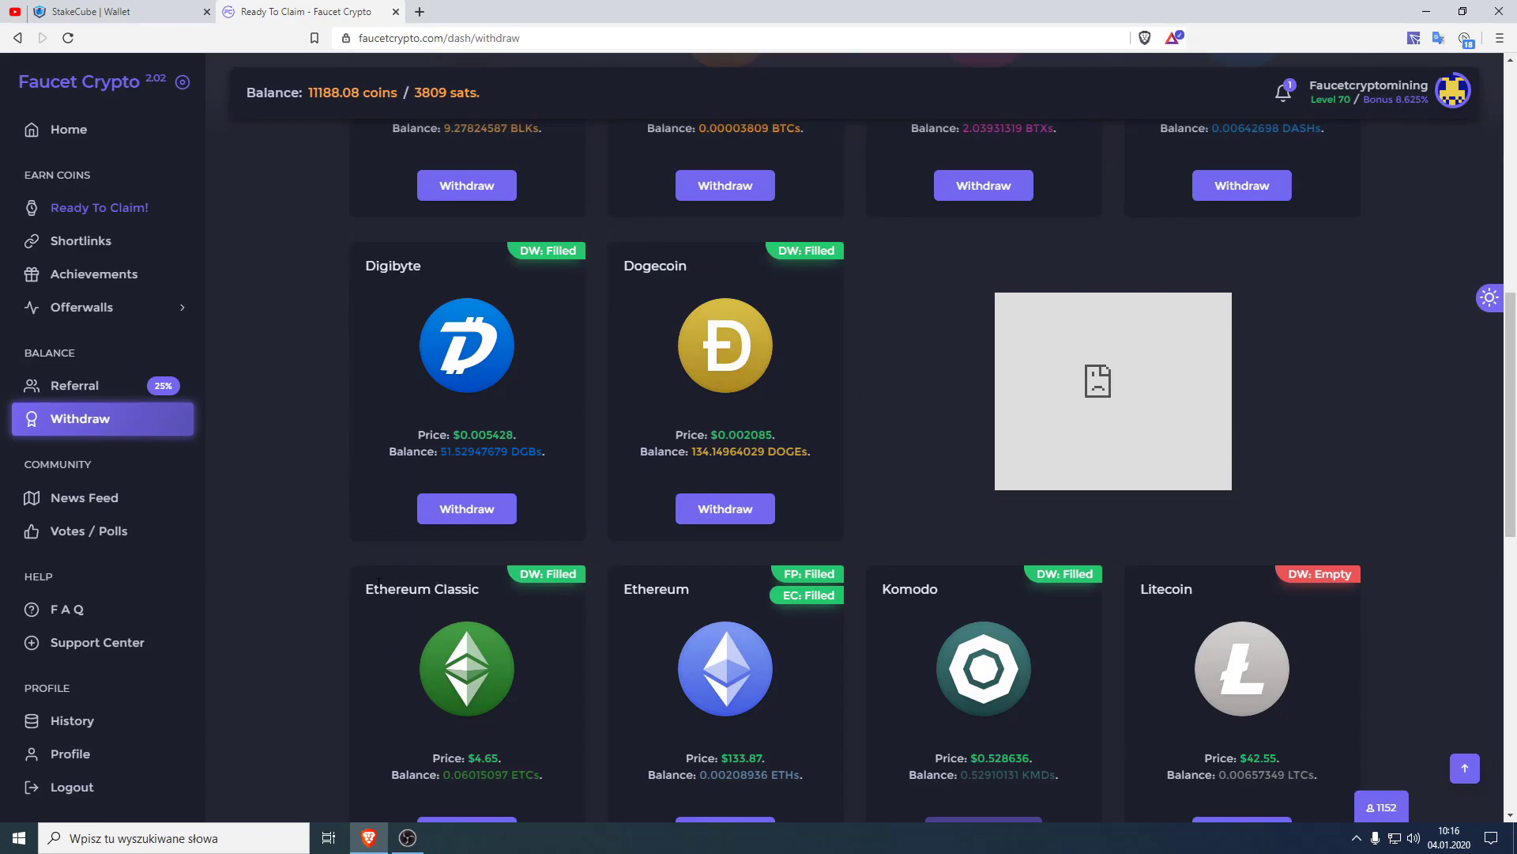
scroll(599, 596, down, 3)
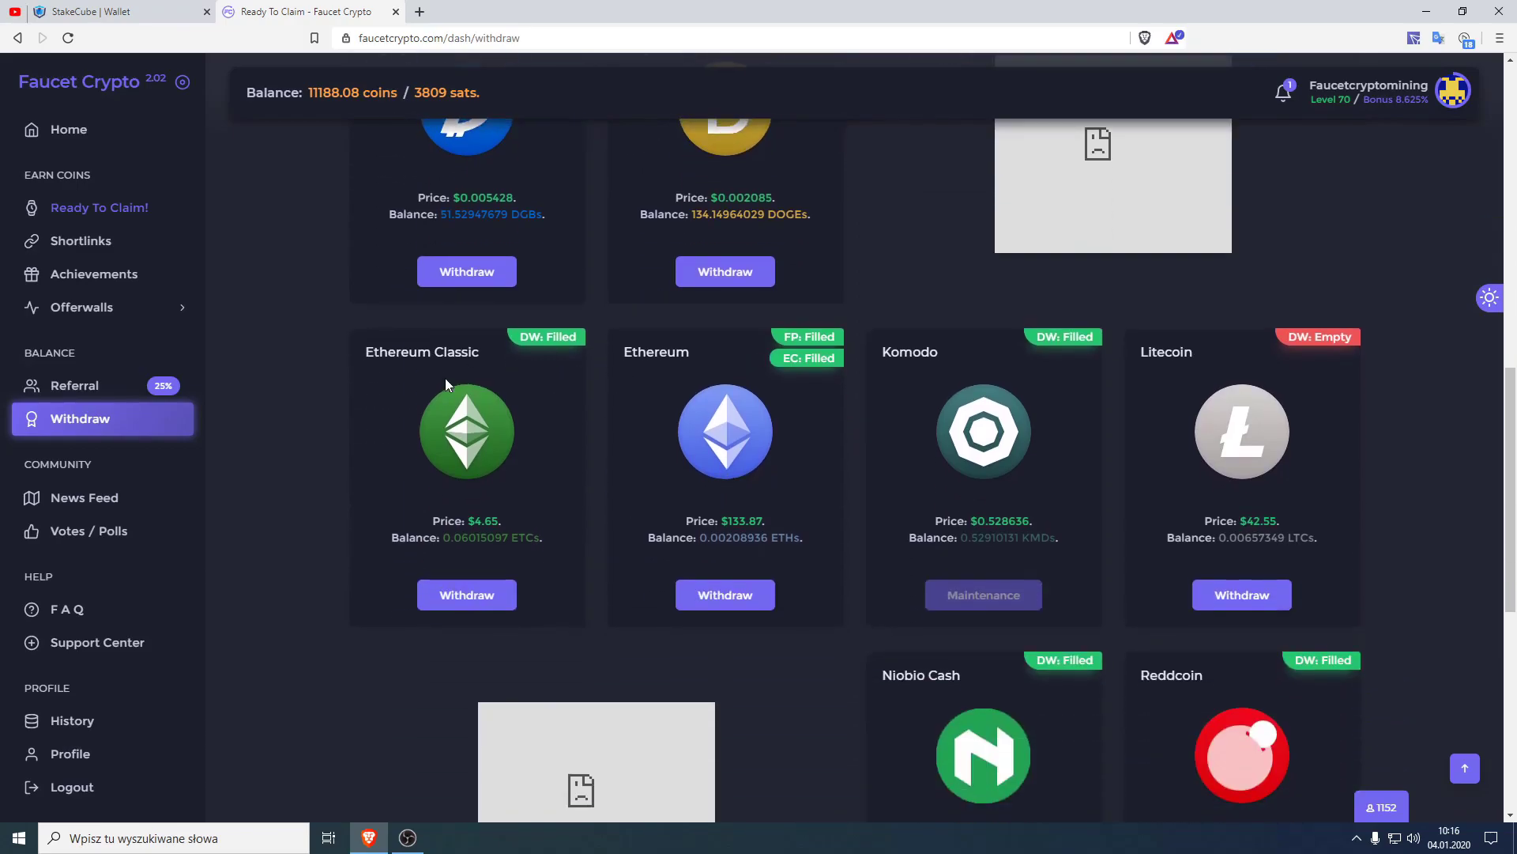
drag(948, 353, 895, 370)
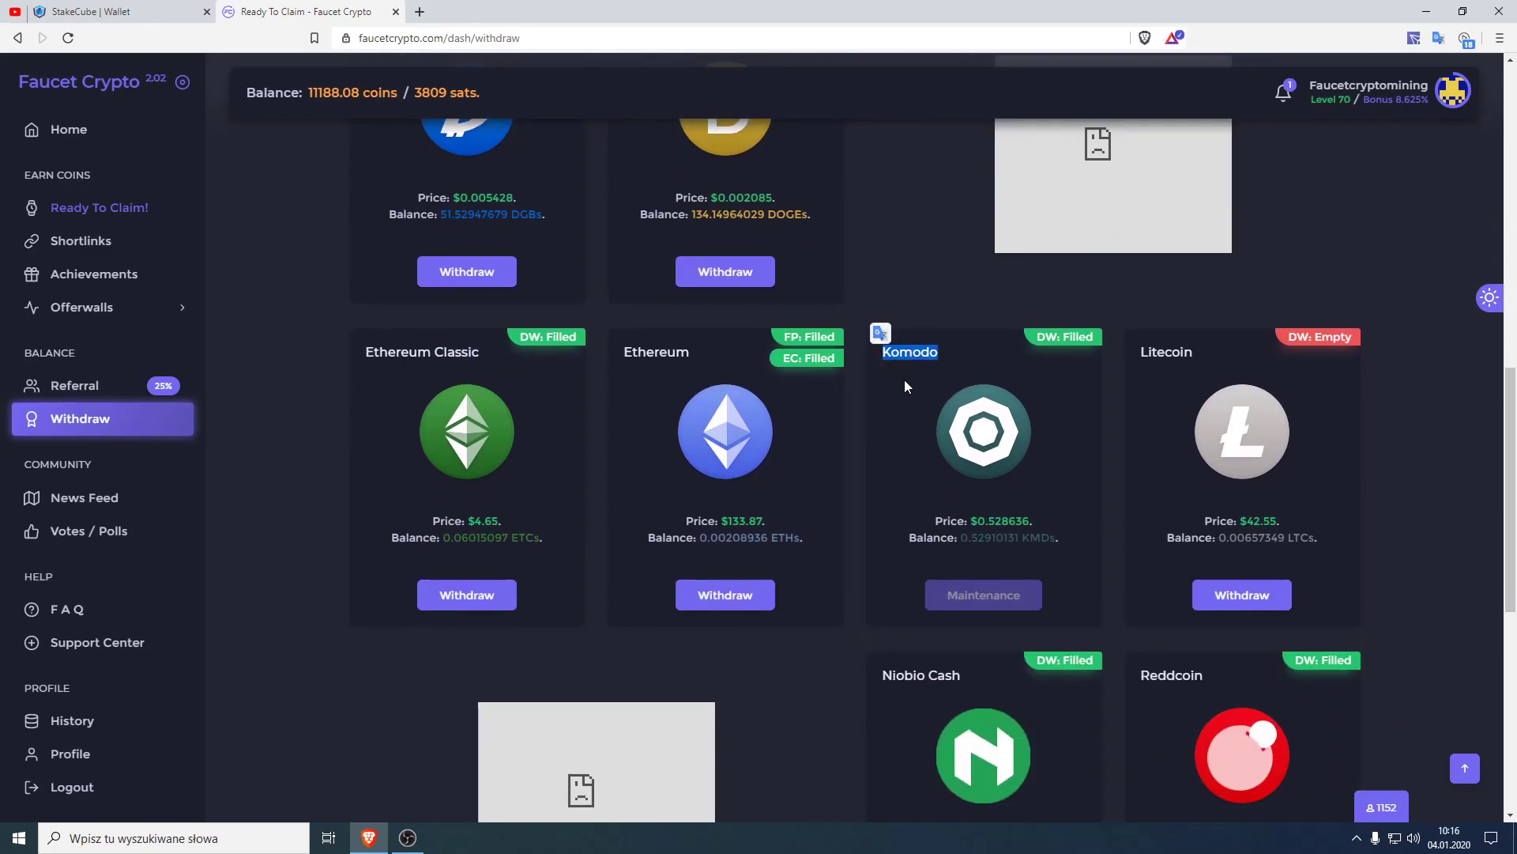
drag(1208, 358, 1143, 357)
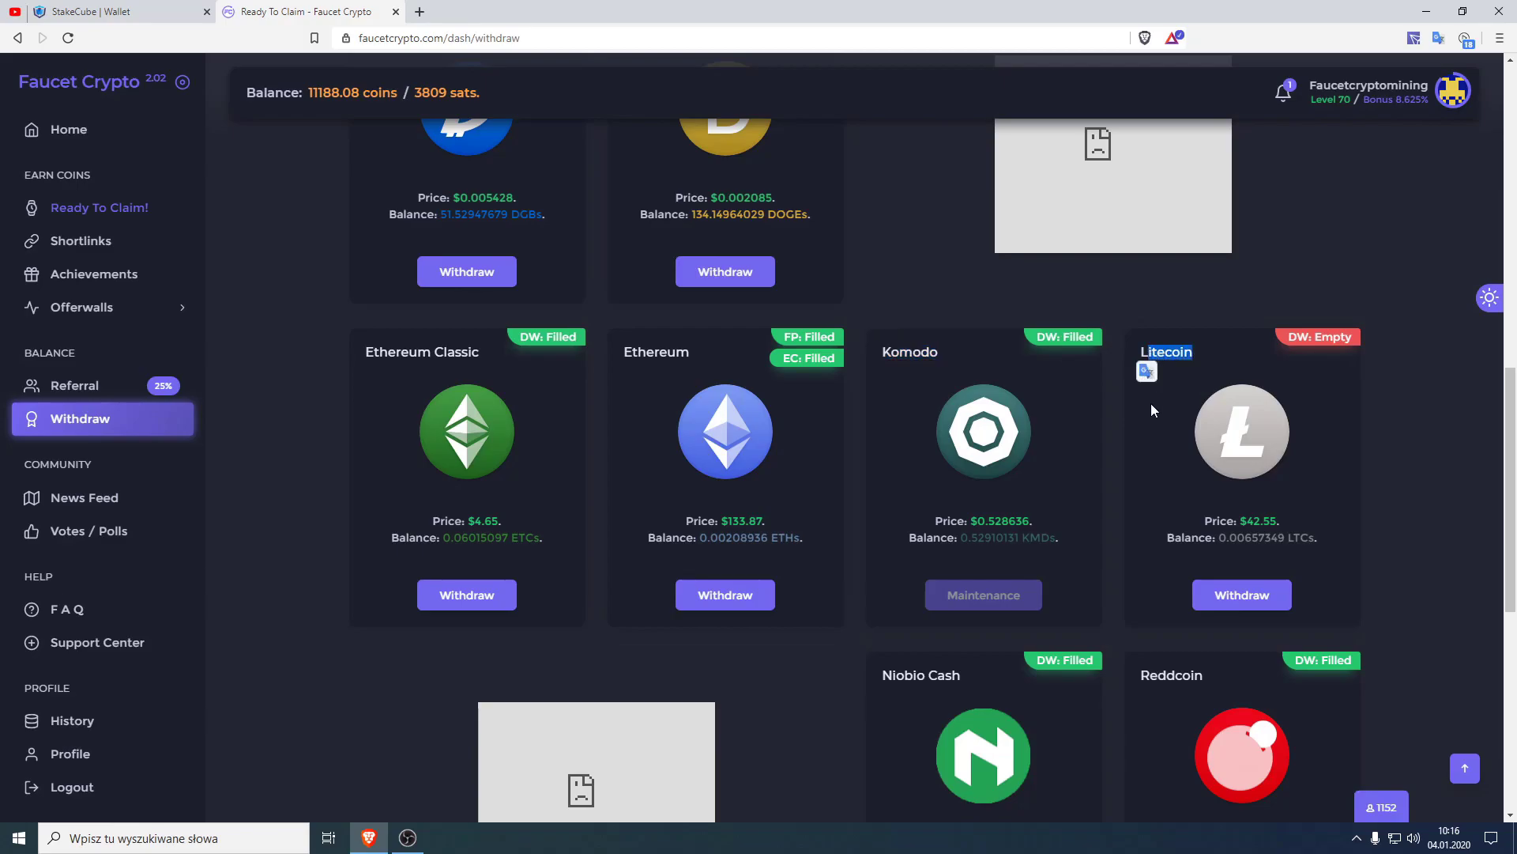
click(1150, 403)
Examine the remaining withdrawal currencies at the end of the list, including Niobio Cash, Reddcoin and Tron
scroll(1150, 403, down, 3)
scroll(1028, 371, down, 1)
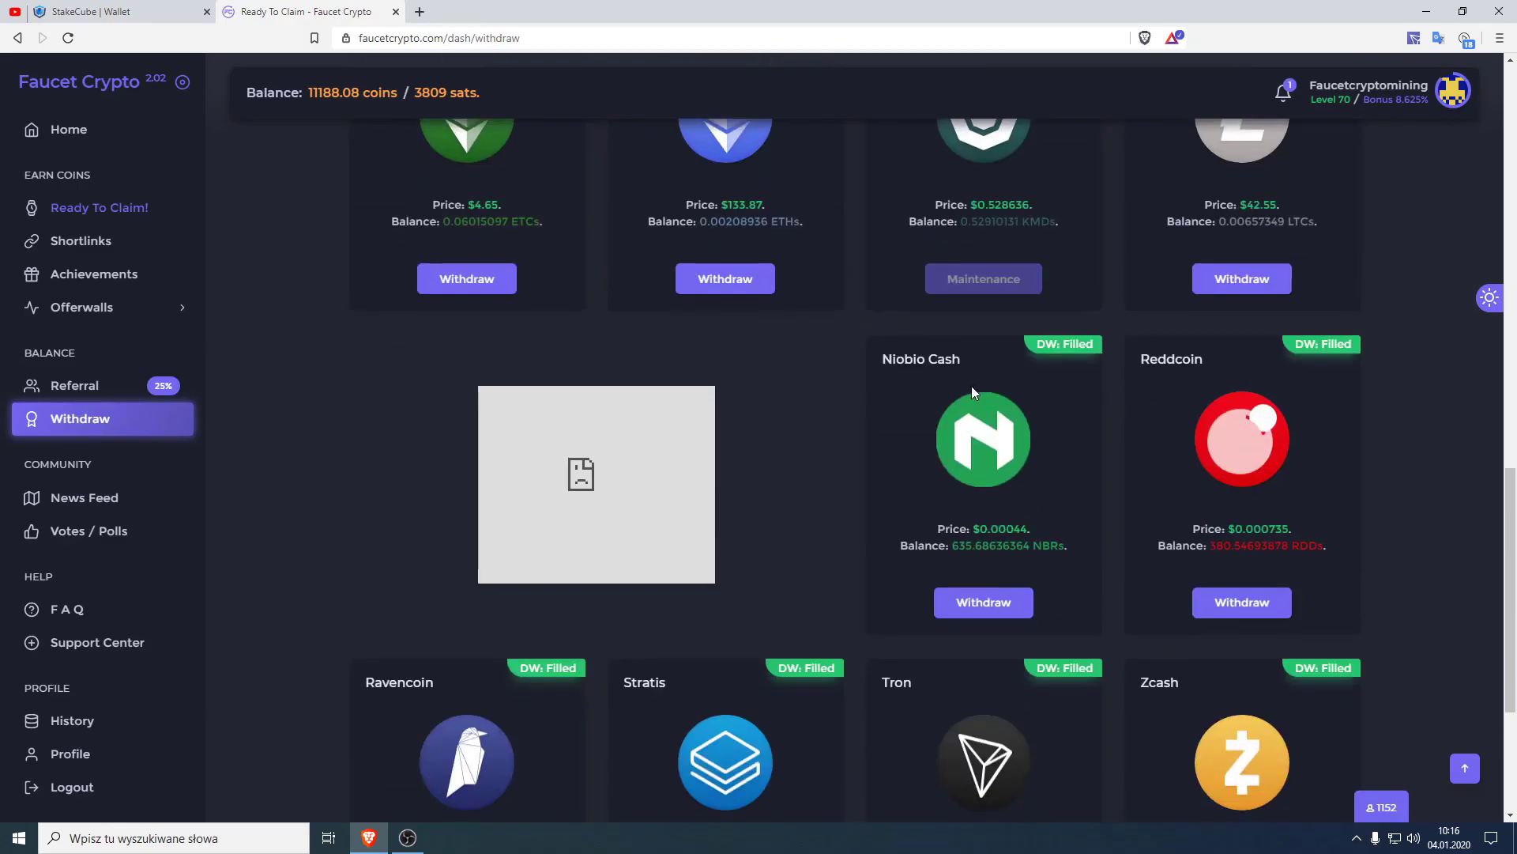
scroll(972, 392, down, 4)
scroll(972, 392, up, 3)
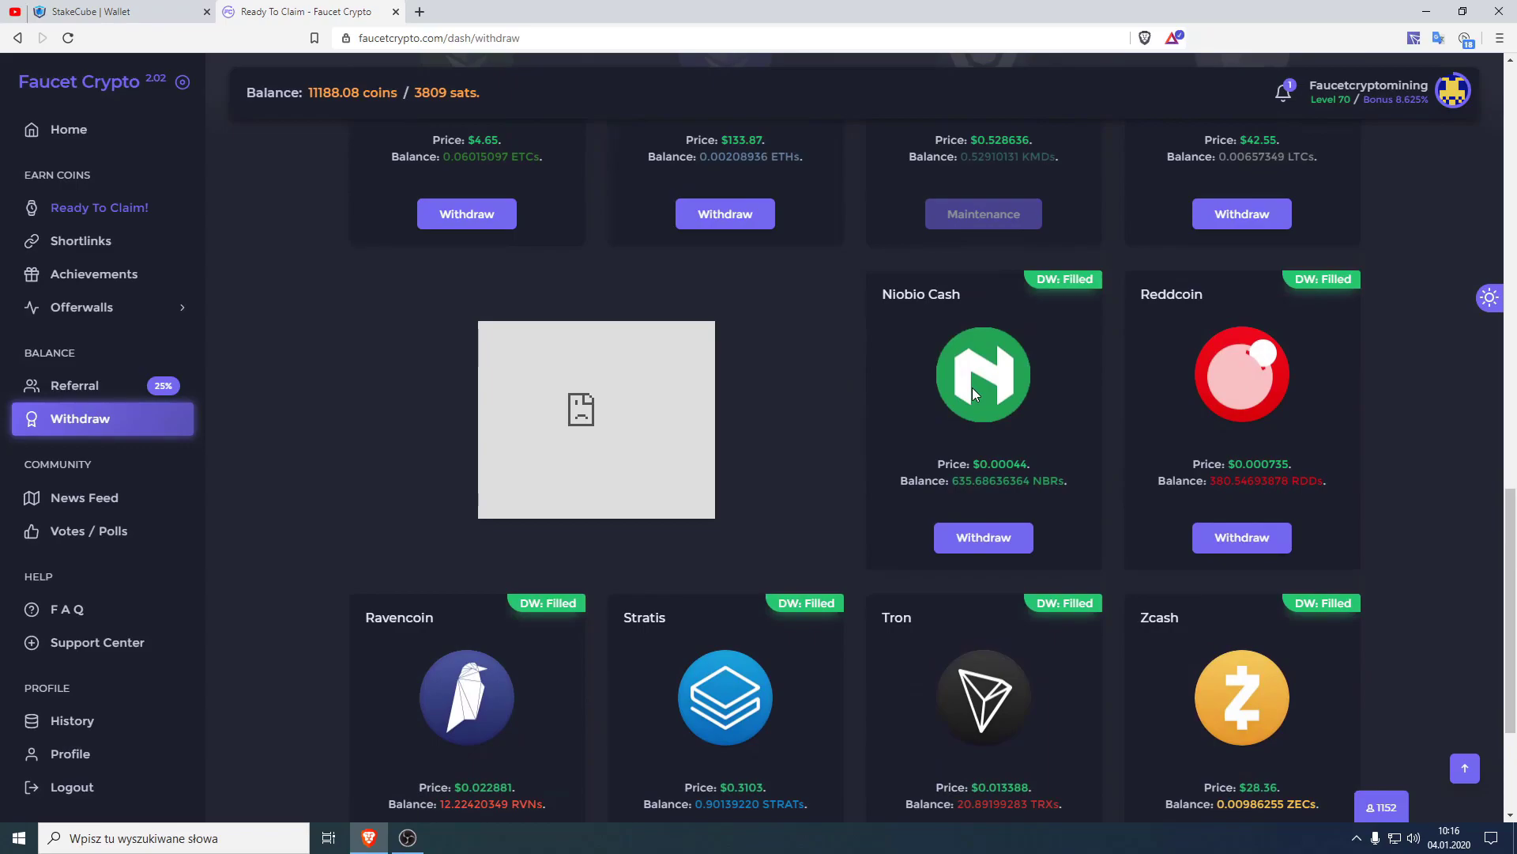
drag(1219, 294, 1141, 294)
click(1140, 295)
scroll(520, 579, down, 2)
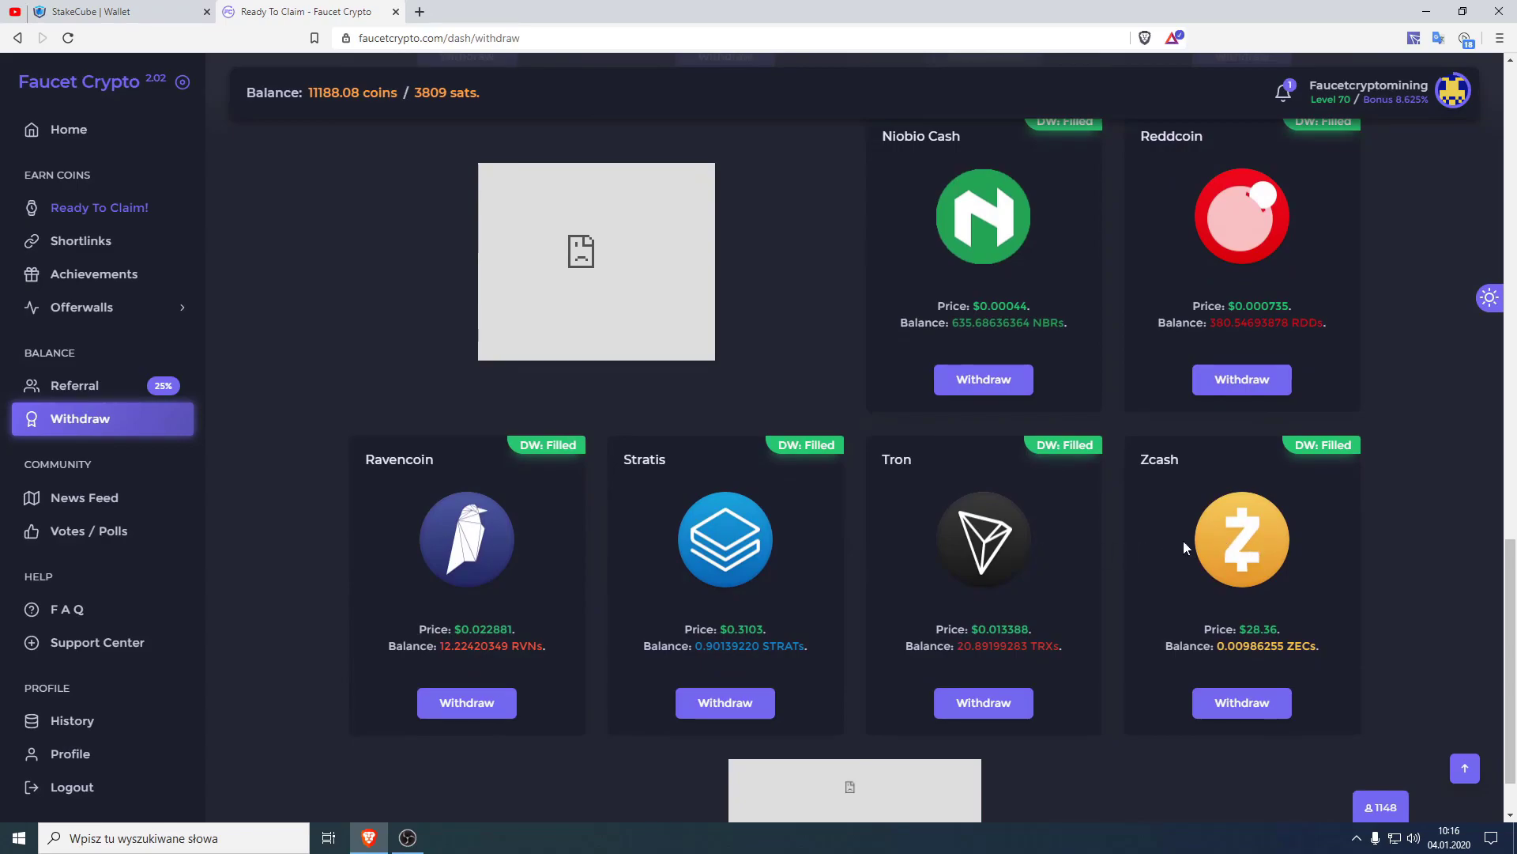
click(883, 462)
drag(884, 461, 915, 462)
click(980, 462)
Look through the full list of withdrawal currencies again, from Blackcoin to Zcash
scroll(971, 471, up, 2)
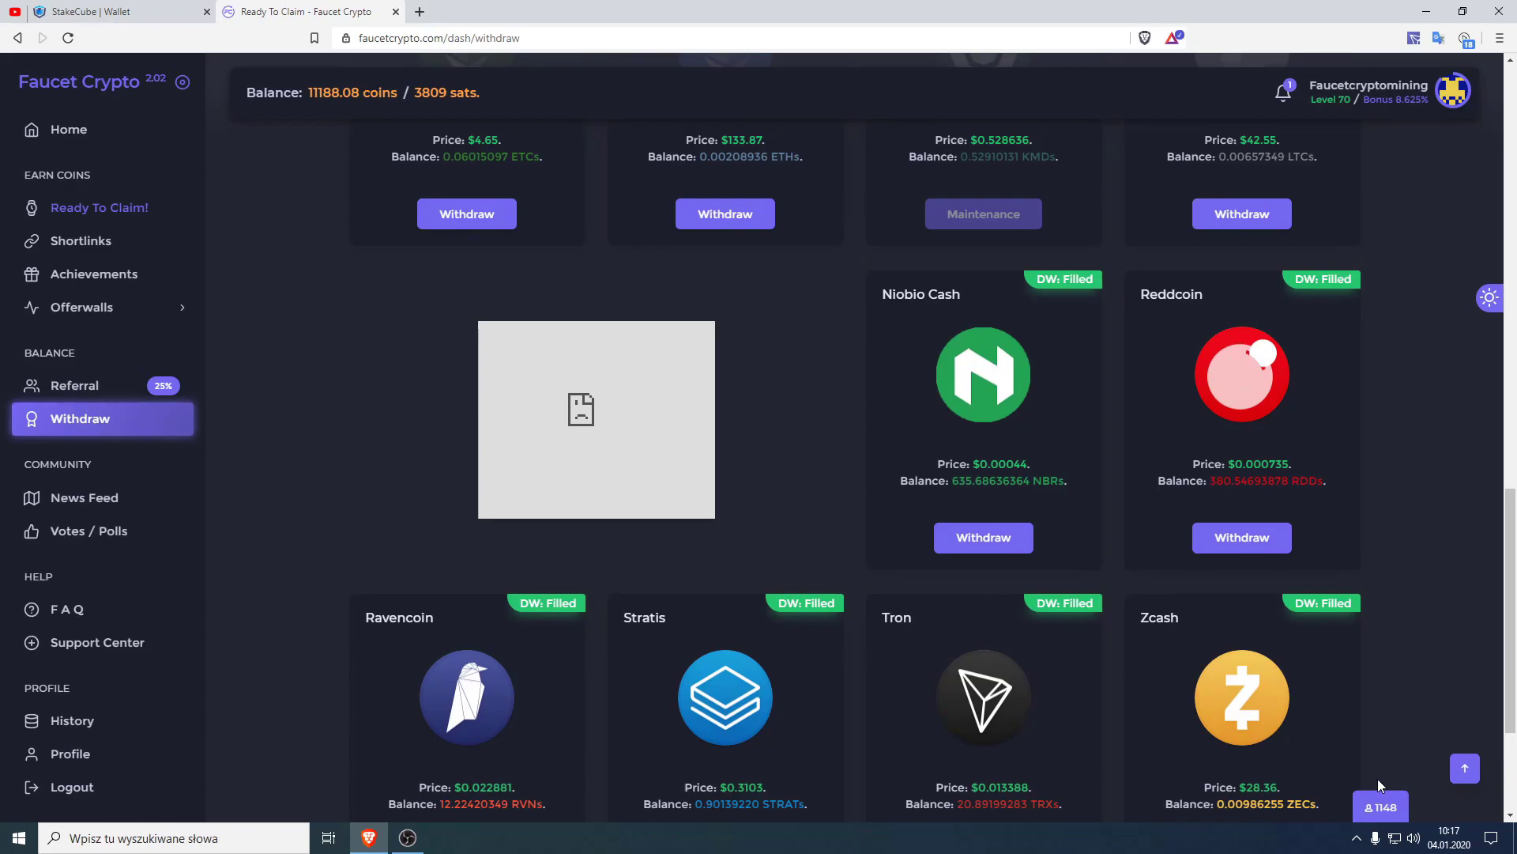
scroll(728, 436, up, 10)
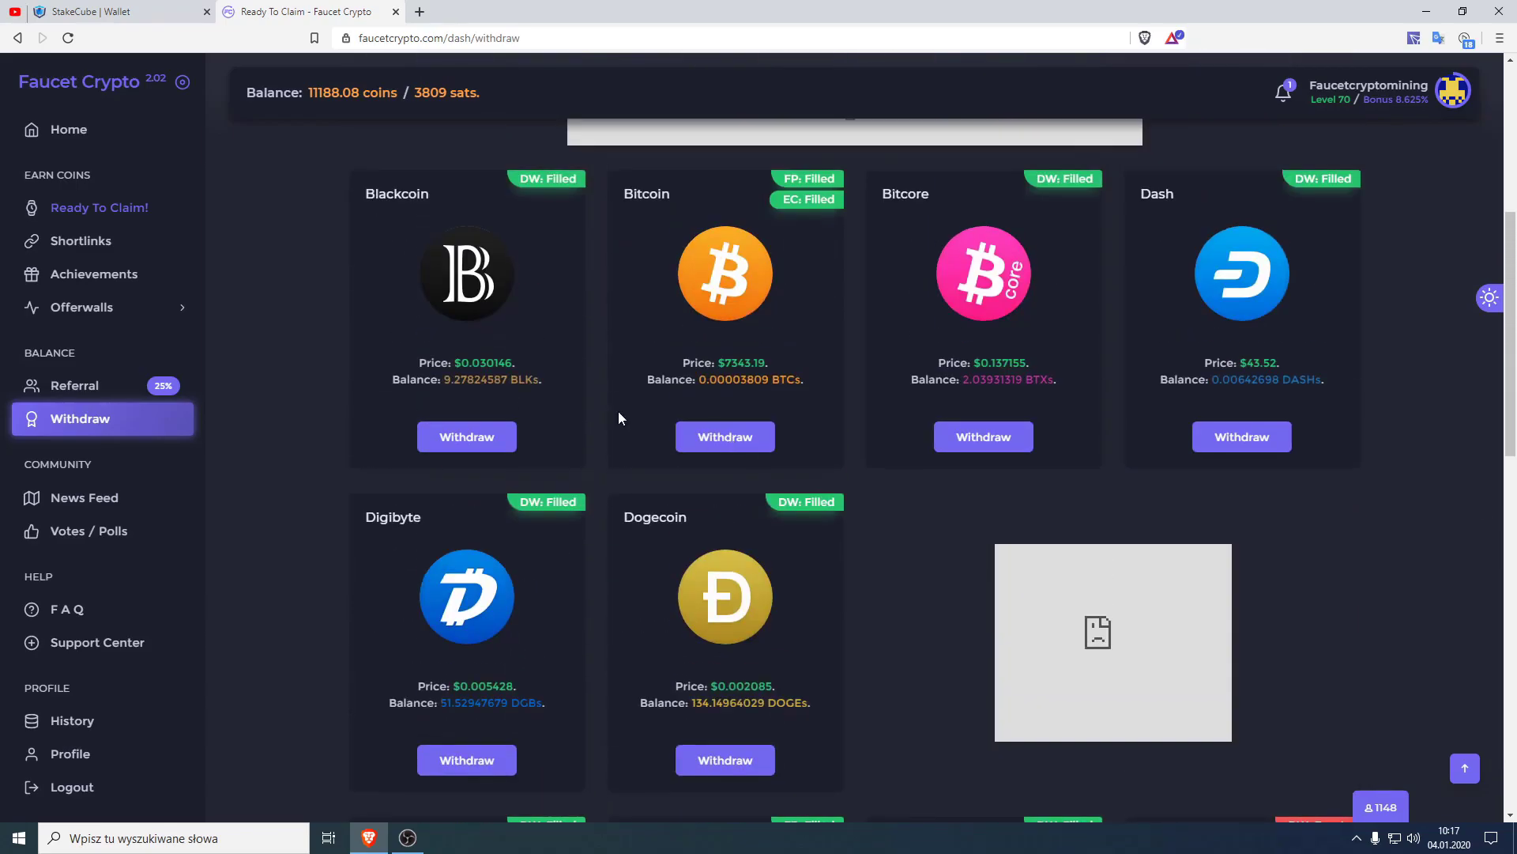
scroll(875, 410, down, 12)
scroll(875, 409, up, 4)
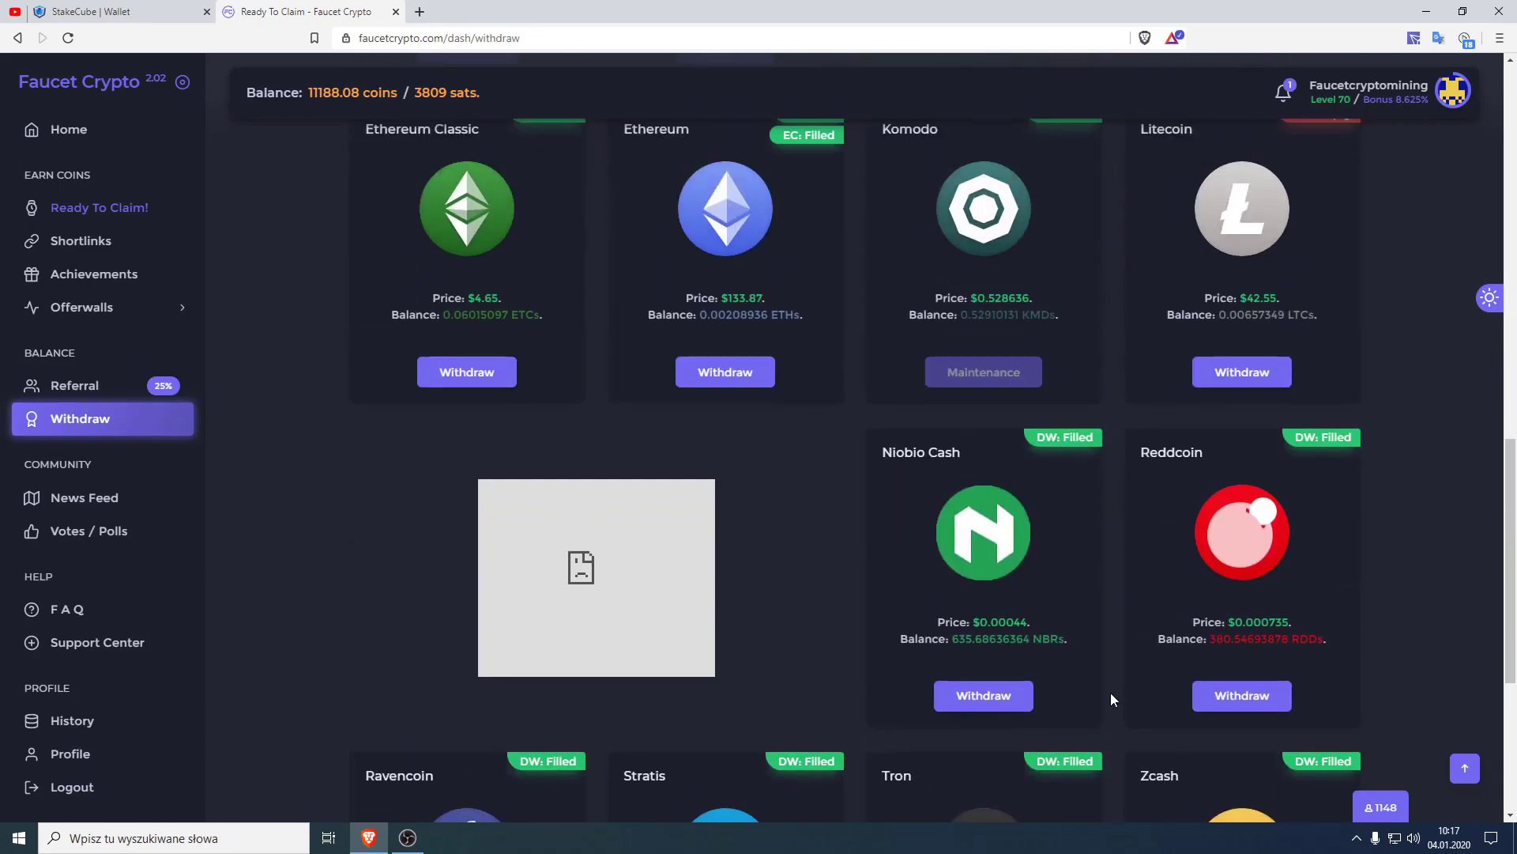
Open the Reddcoin withdrawal form, review its minimum amount, daily limit and transaction fee, and dismiss the Amplify Brokerage notification
mouse_move(1308, 437)
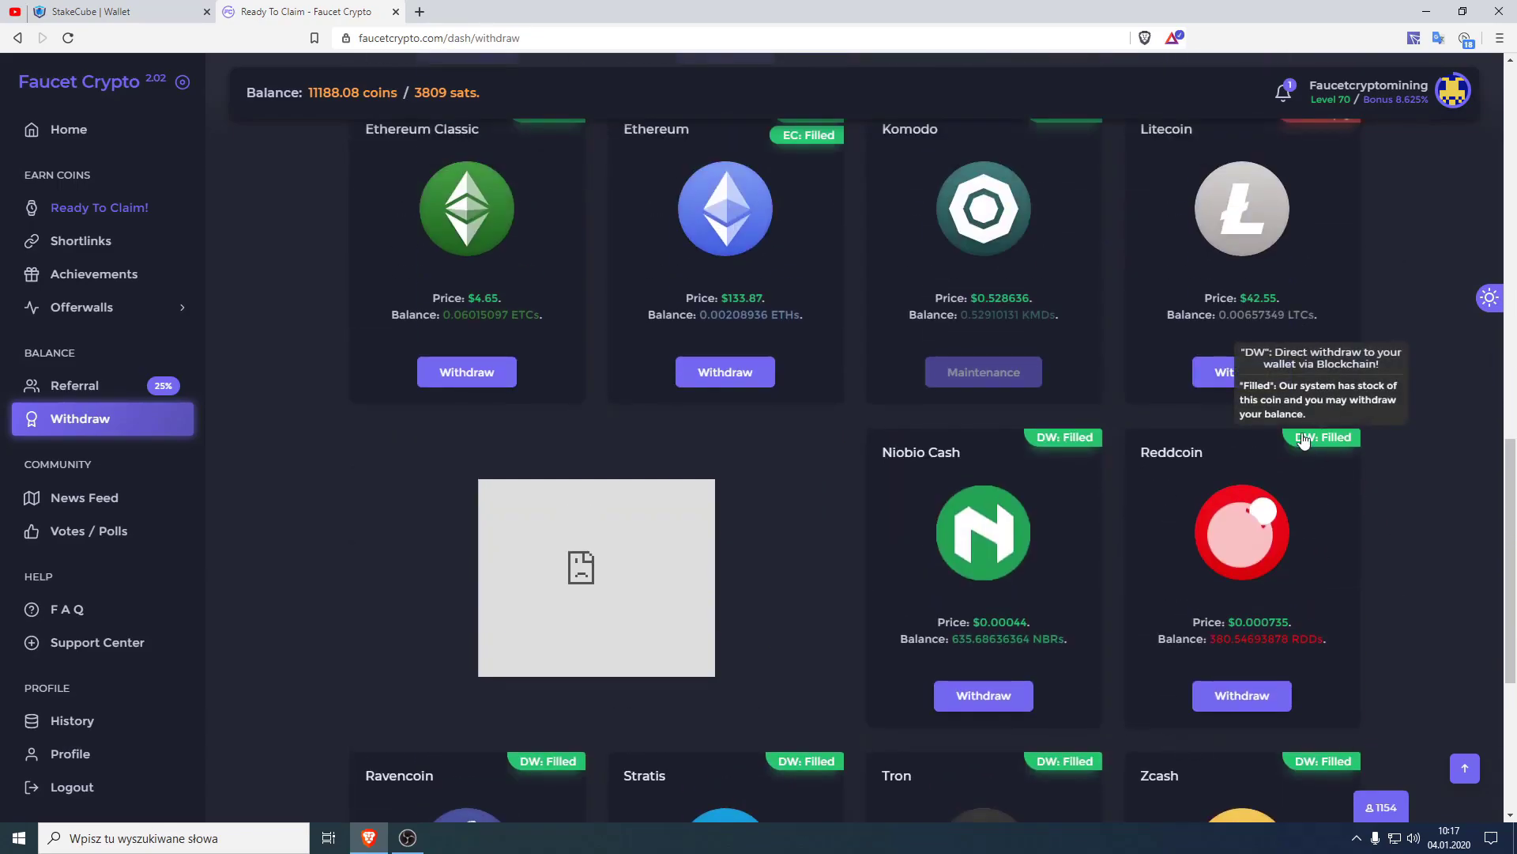
click(1265, 708)
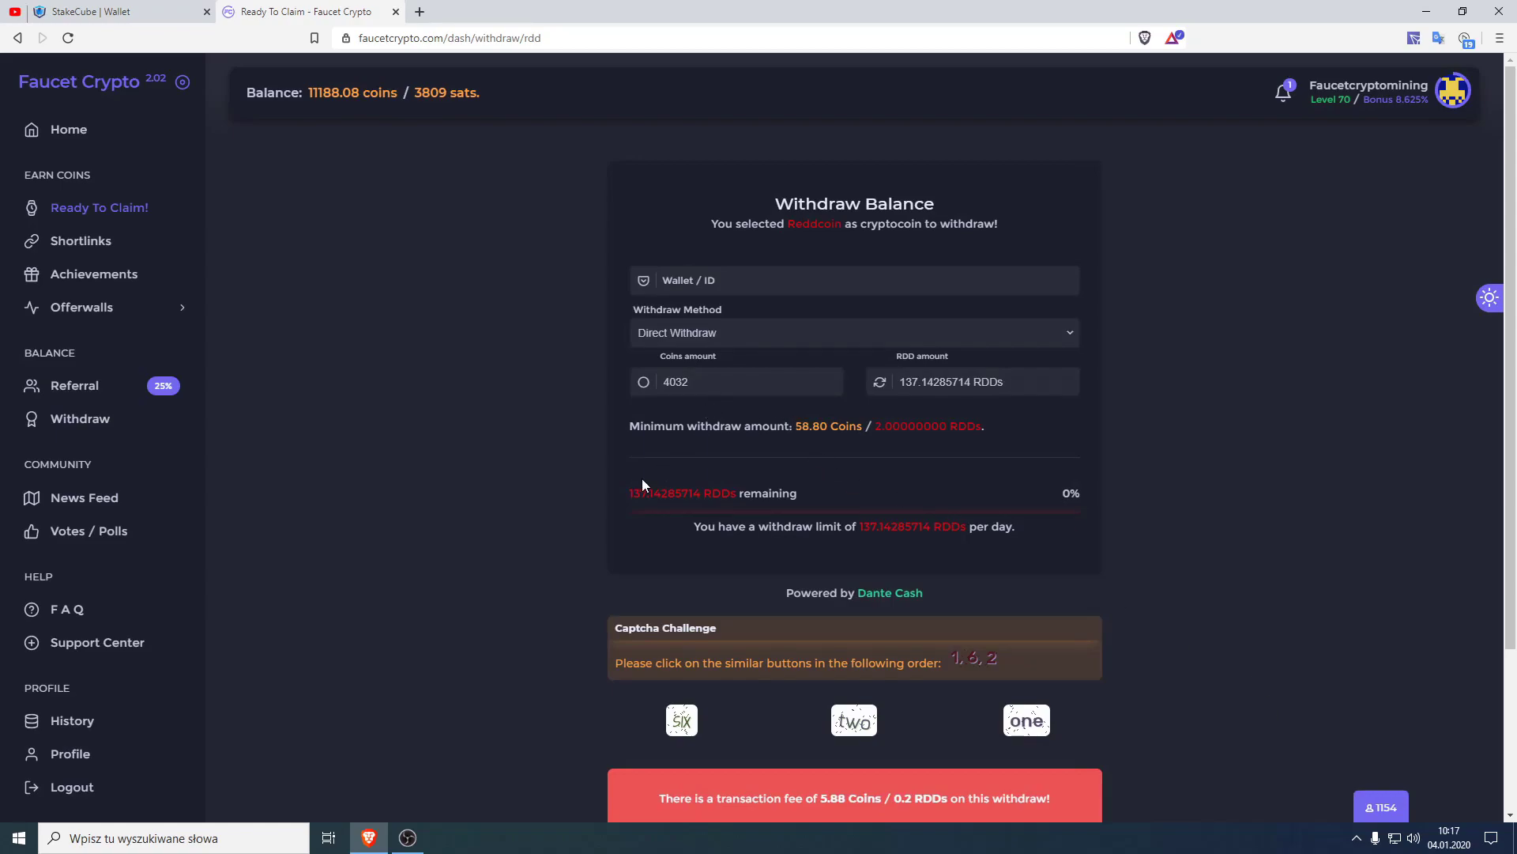
drag(798, 494, 656, 495)
click(795, 439)
scroll(727, 392, down, 3)
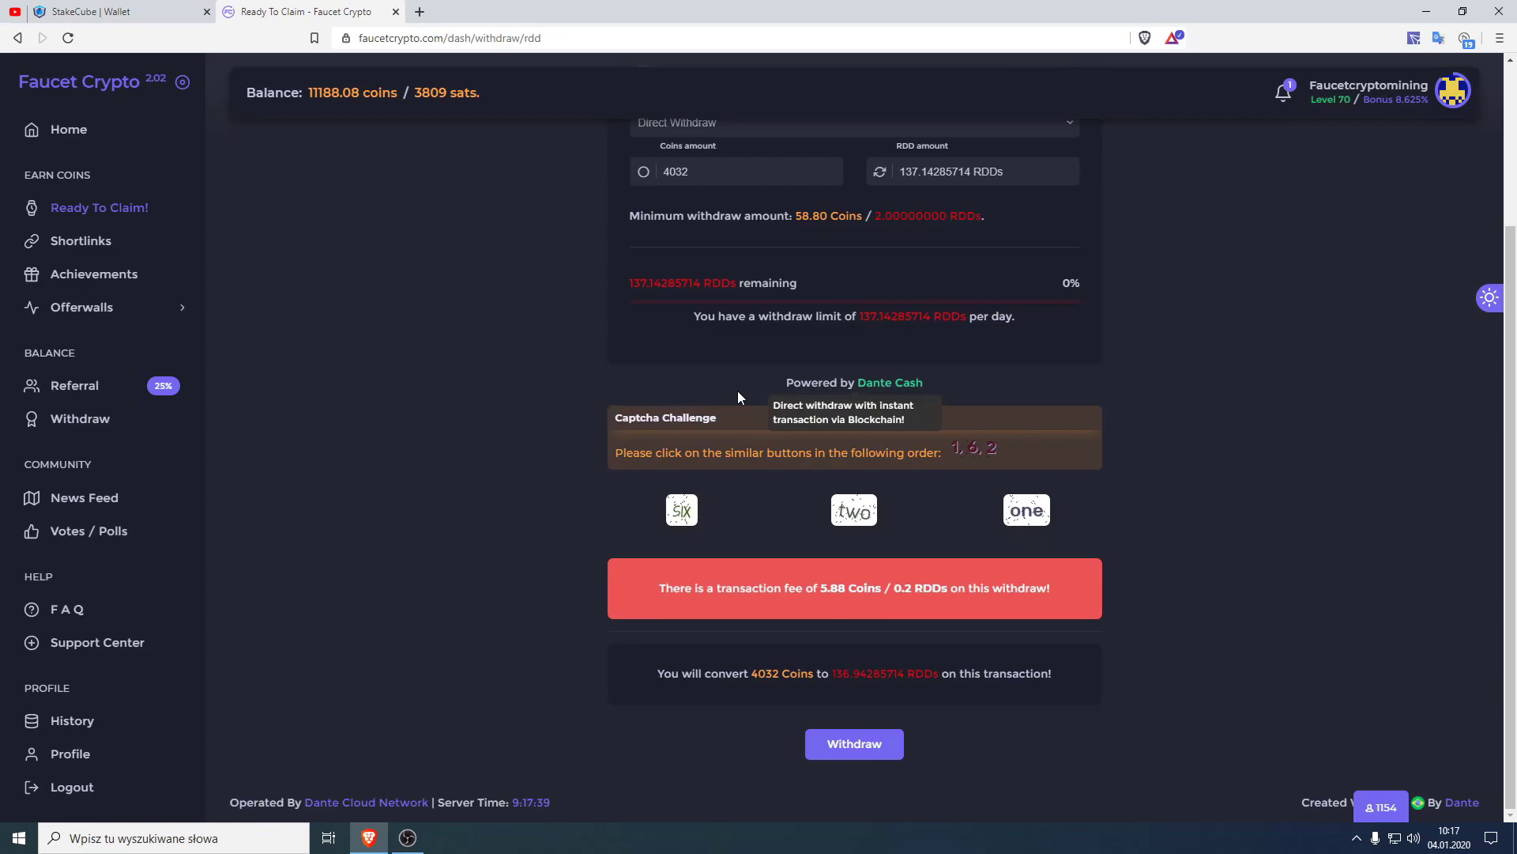
scroll(735, 396, up, 3)
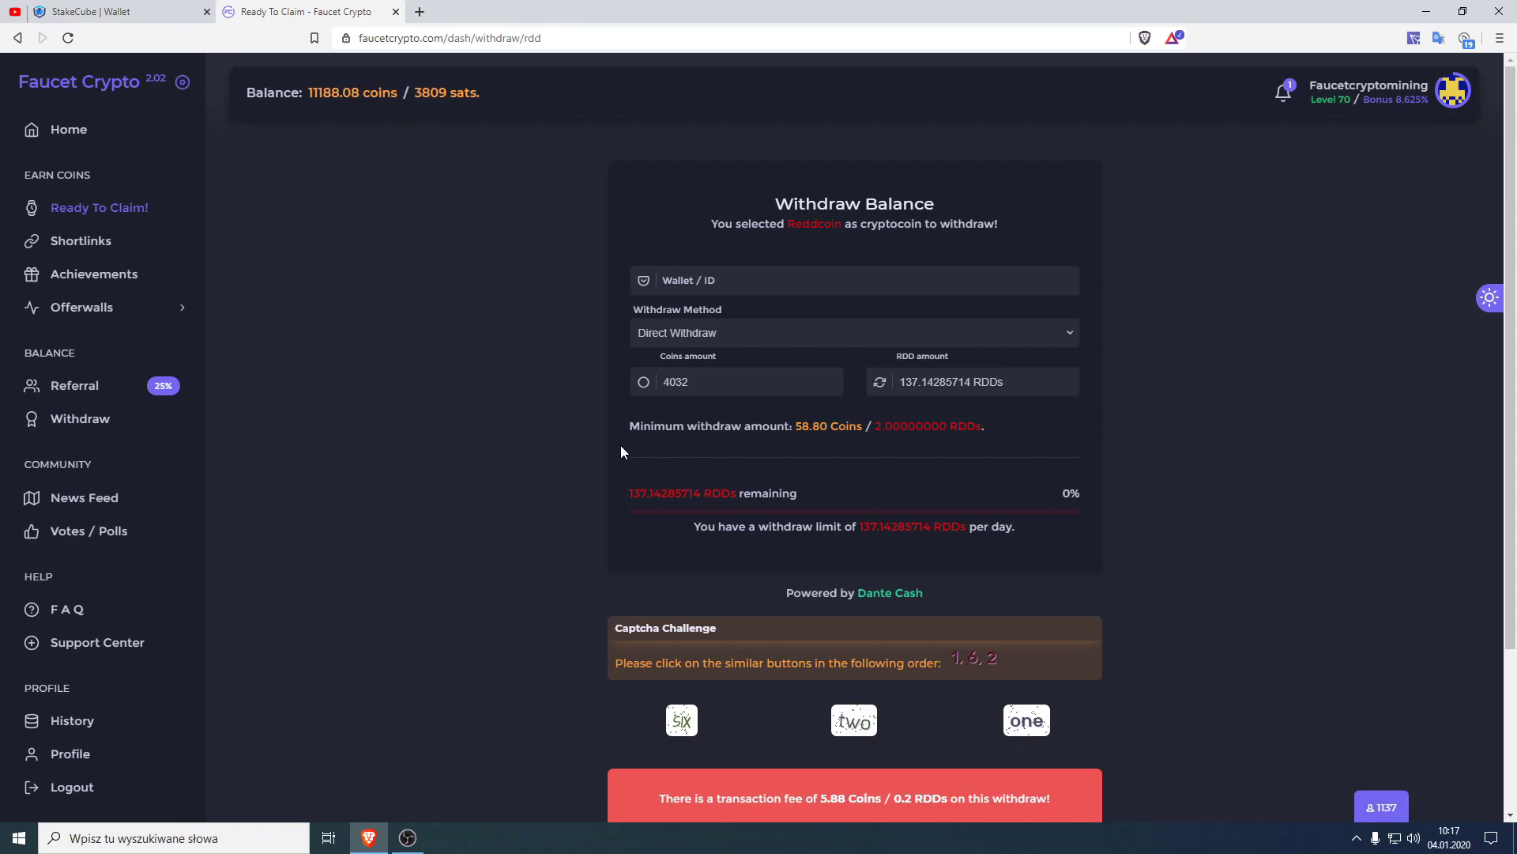
scroll(936, 441, down, 3)
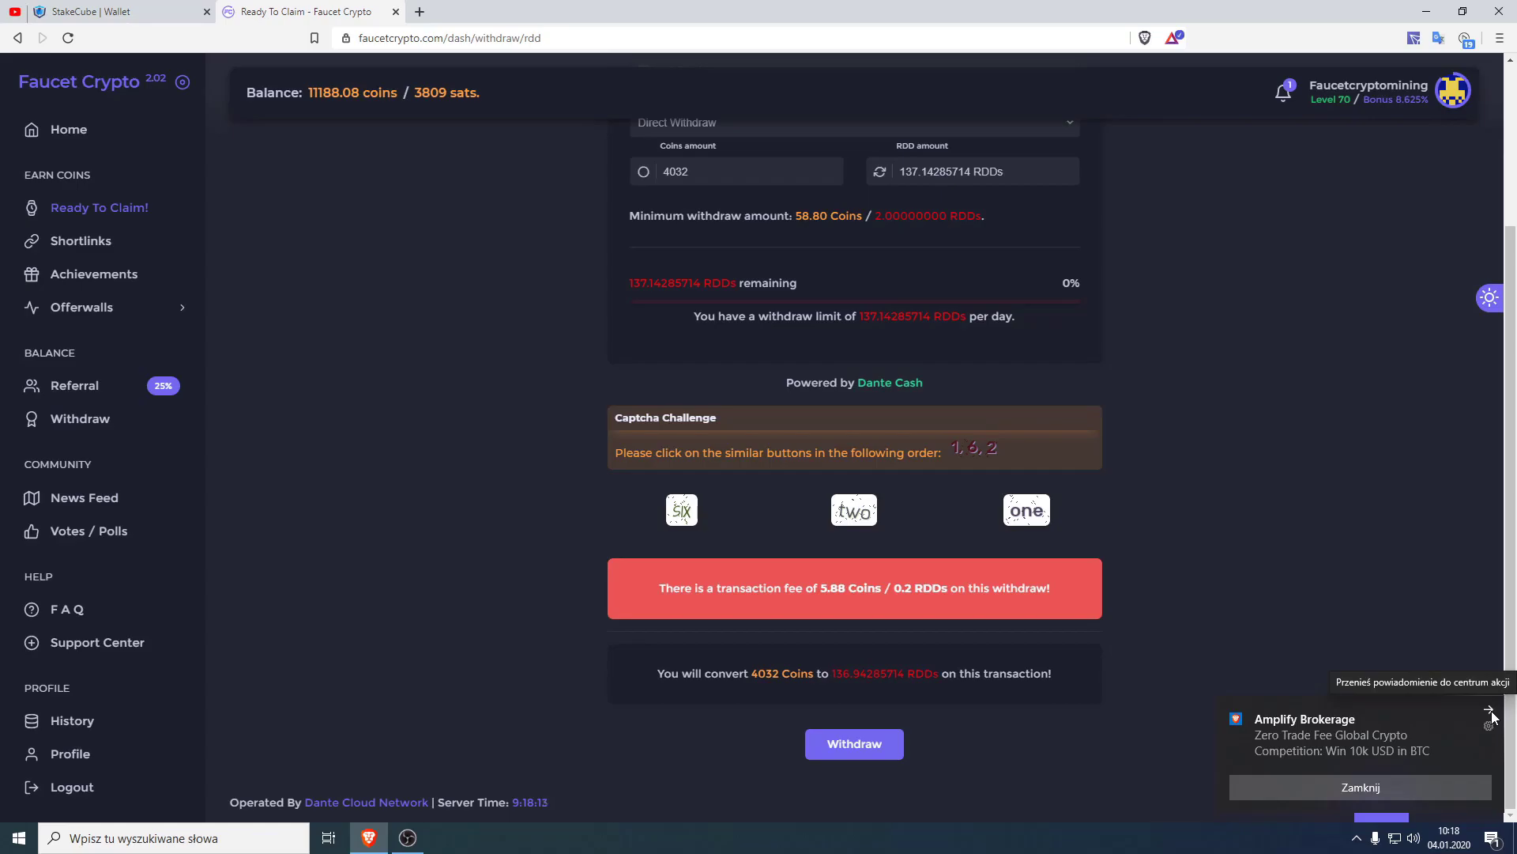
click(1491, 712)
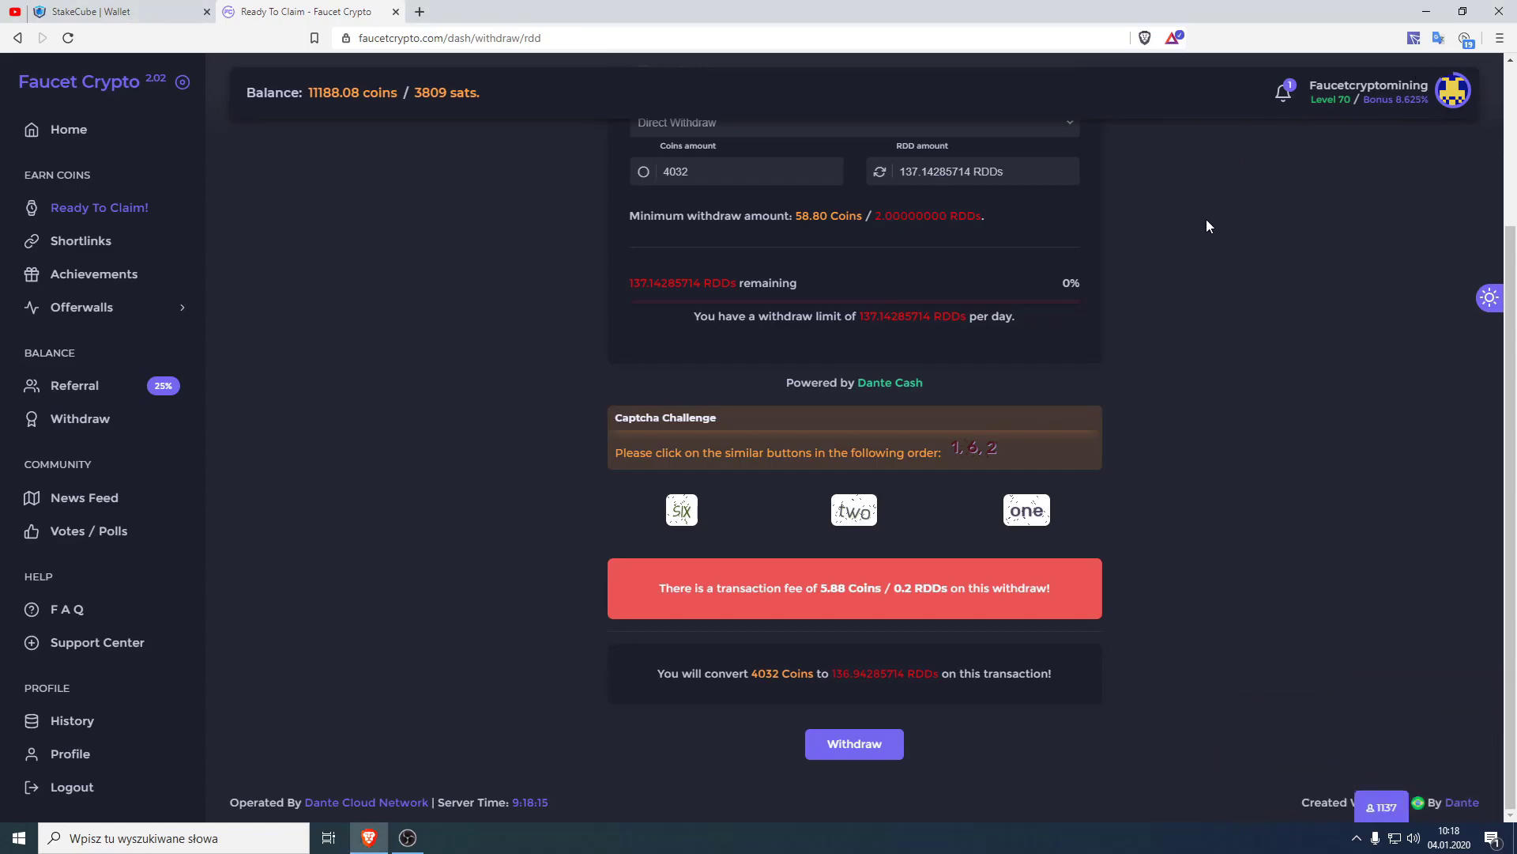
scroll(1223, 300, up, 3)
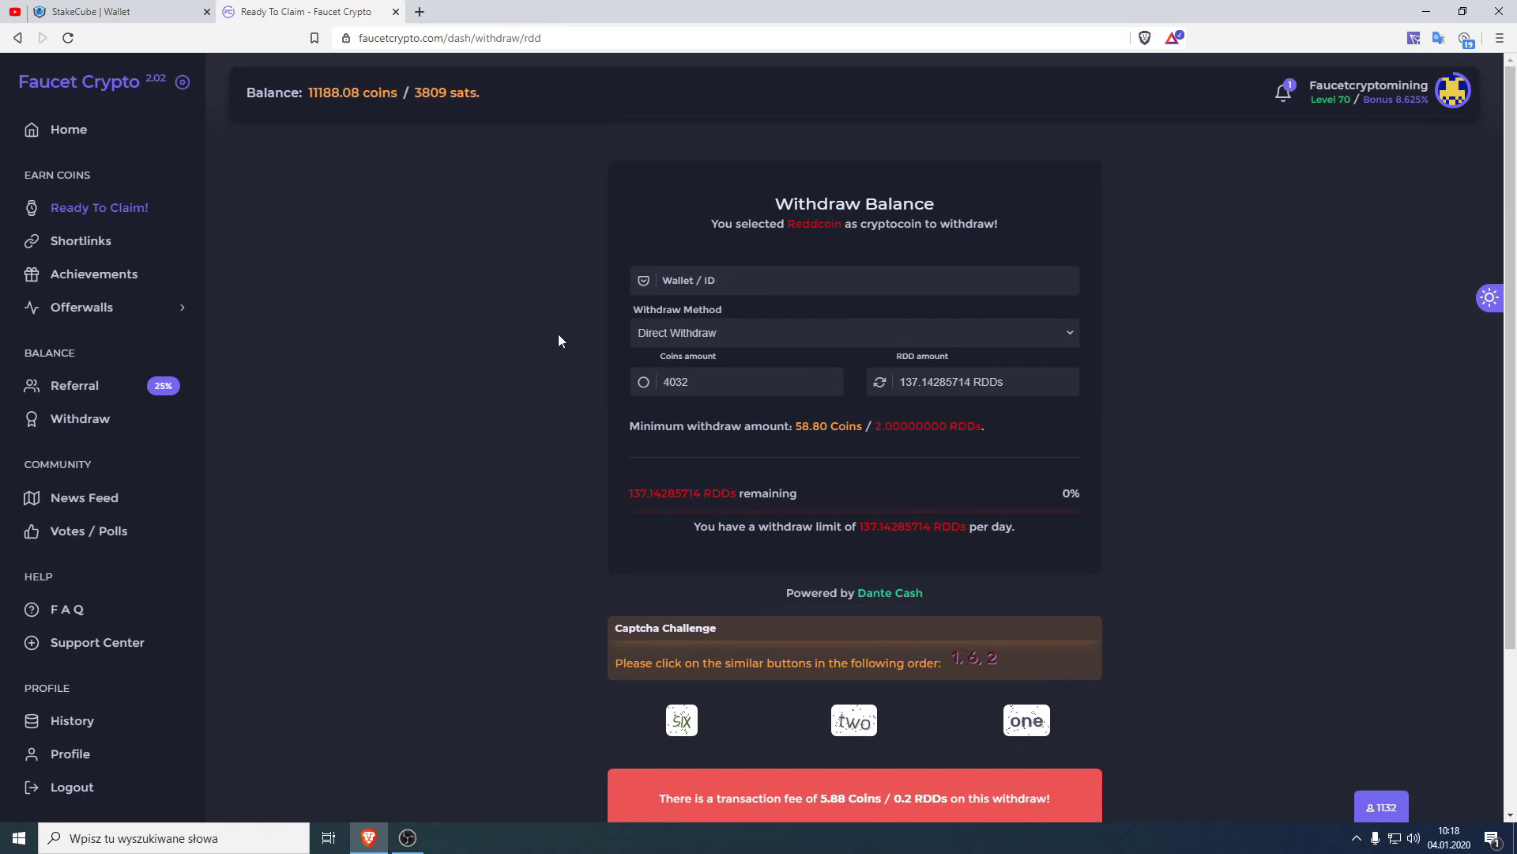
Switch to the StakeCube wallet and open the Reddcoin (RDD) coin page from the coin list
click(783, 287)
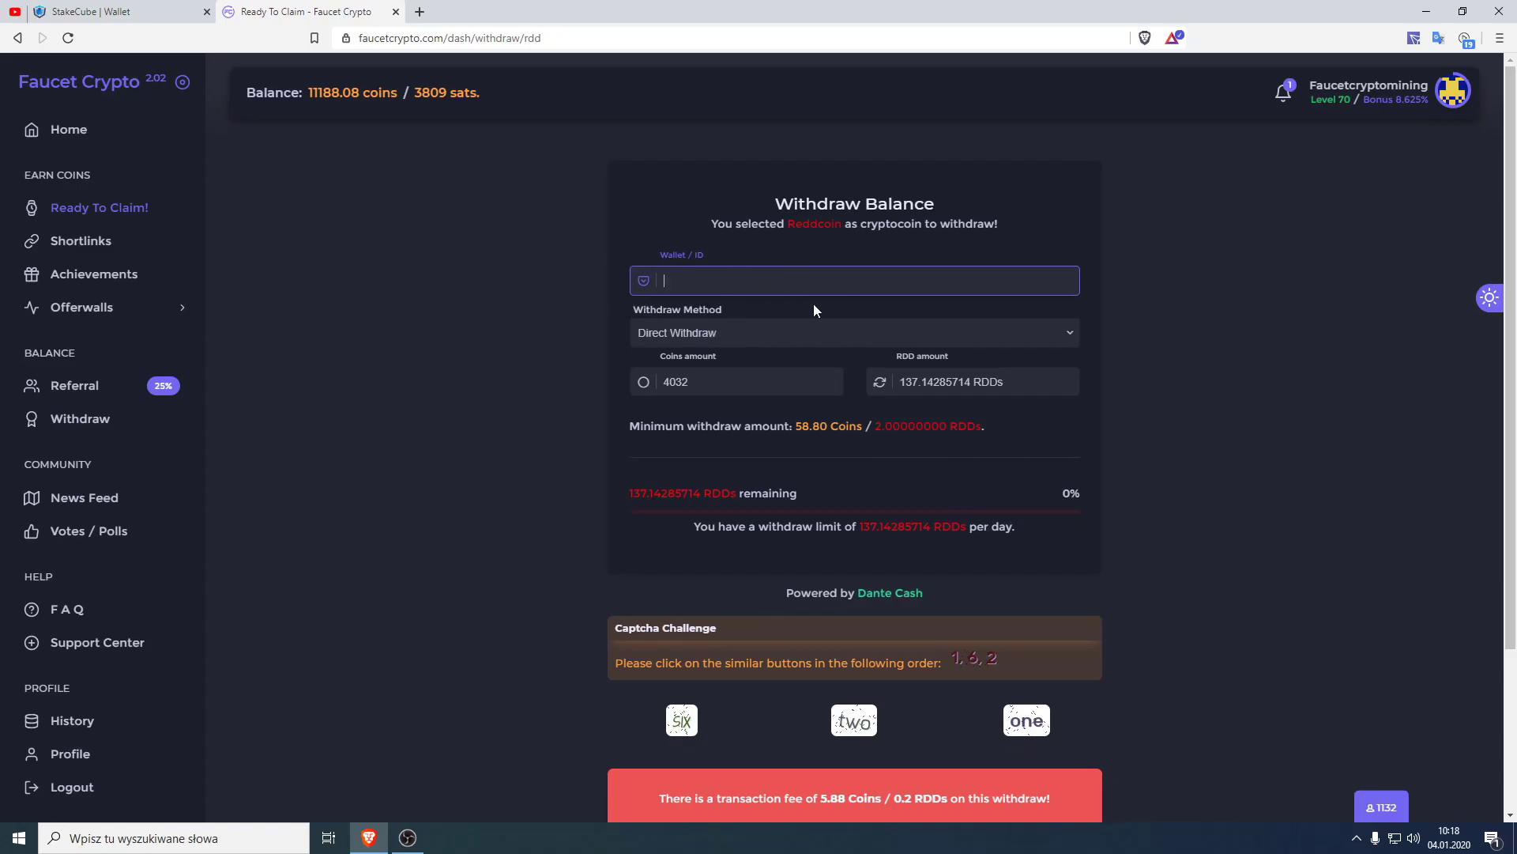
key(ctrl+shift+Tab)
scroll(569, 305, up, 9)
scroll(506, 269, down, 15)
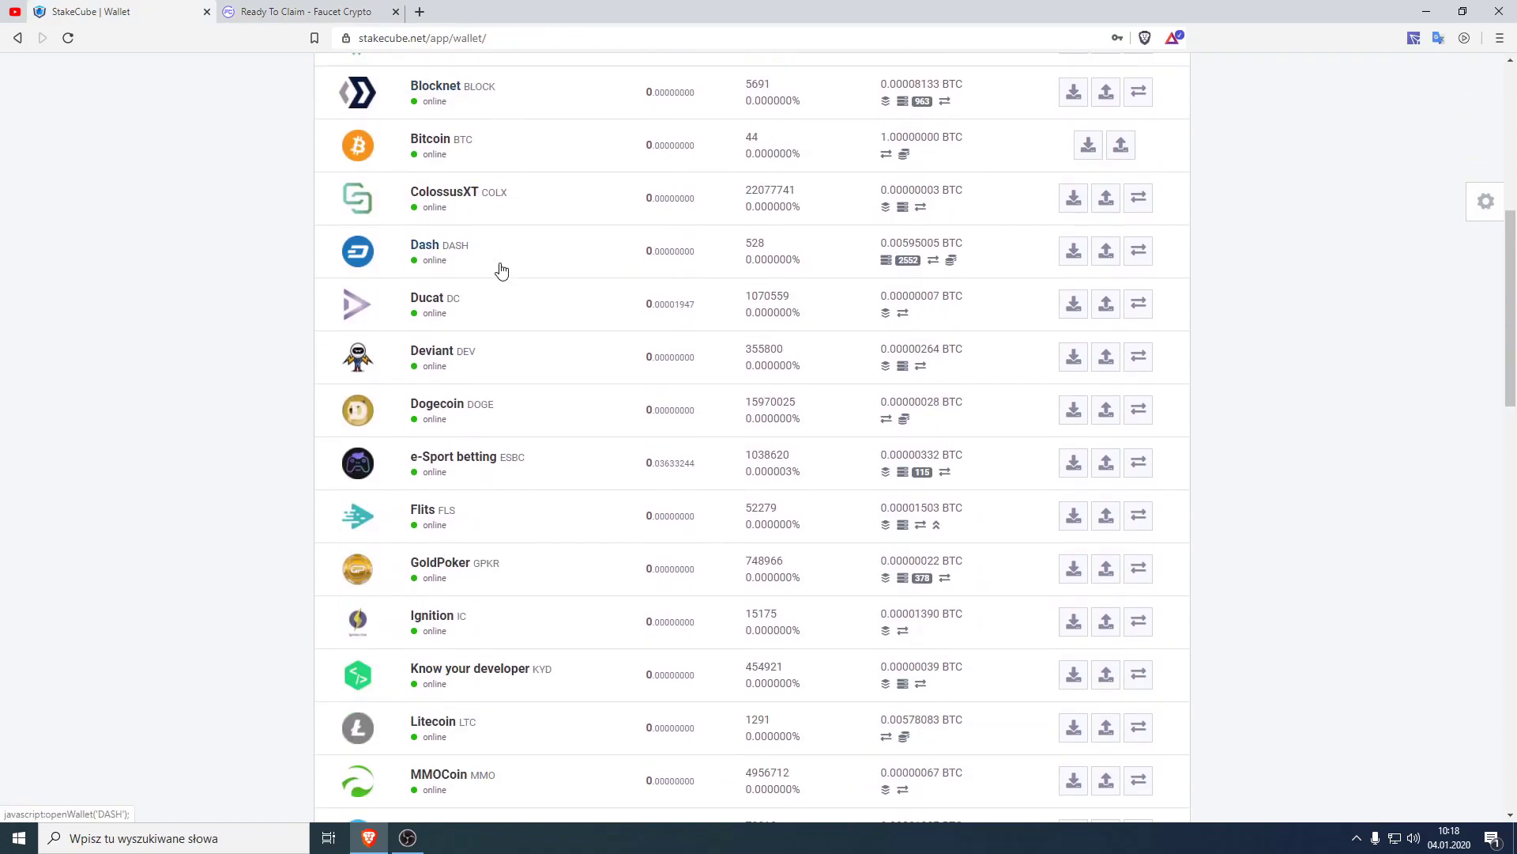
scroll(500, 271, down, 2)
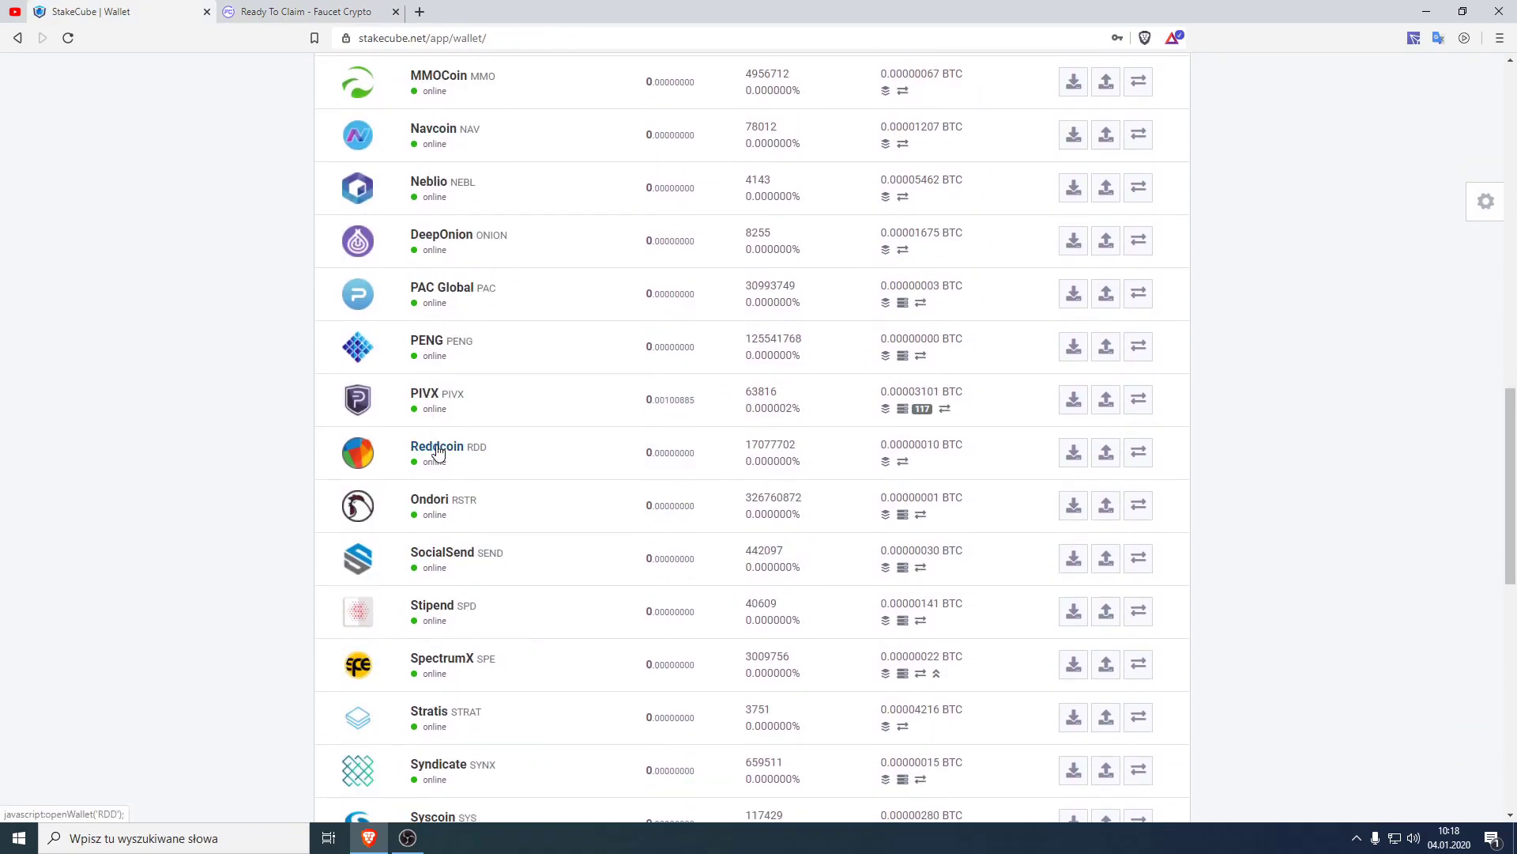
click(434, 447)
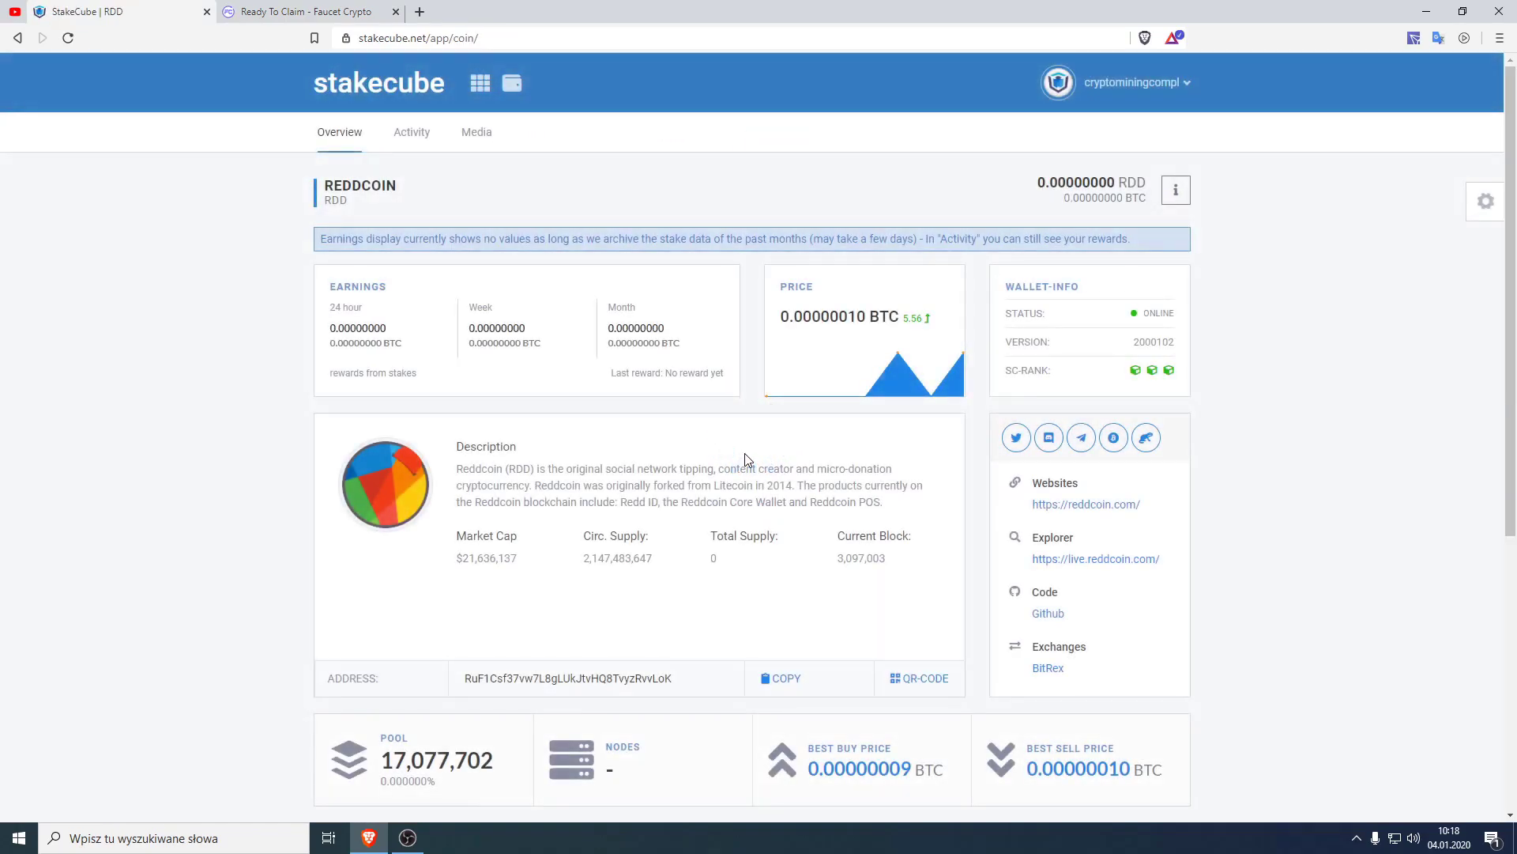
Examine the Reddcoin page on StakeCube, including the balance breakdown, auto-sell settings and withdrawal form
scroll(825, 498, down, 5)
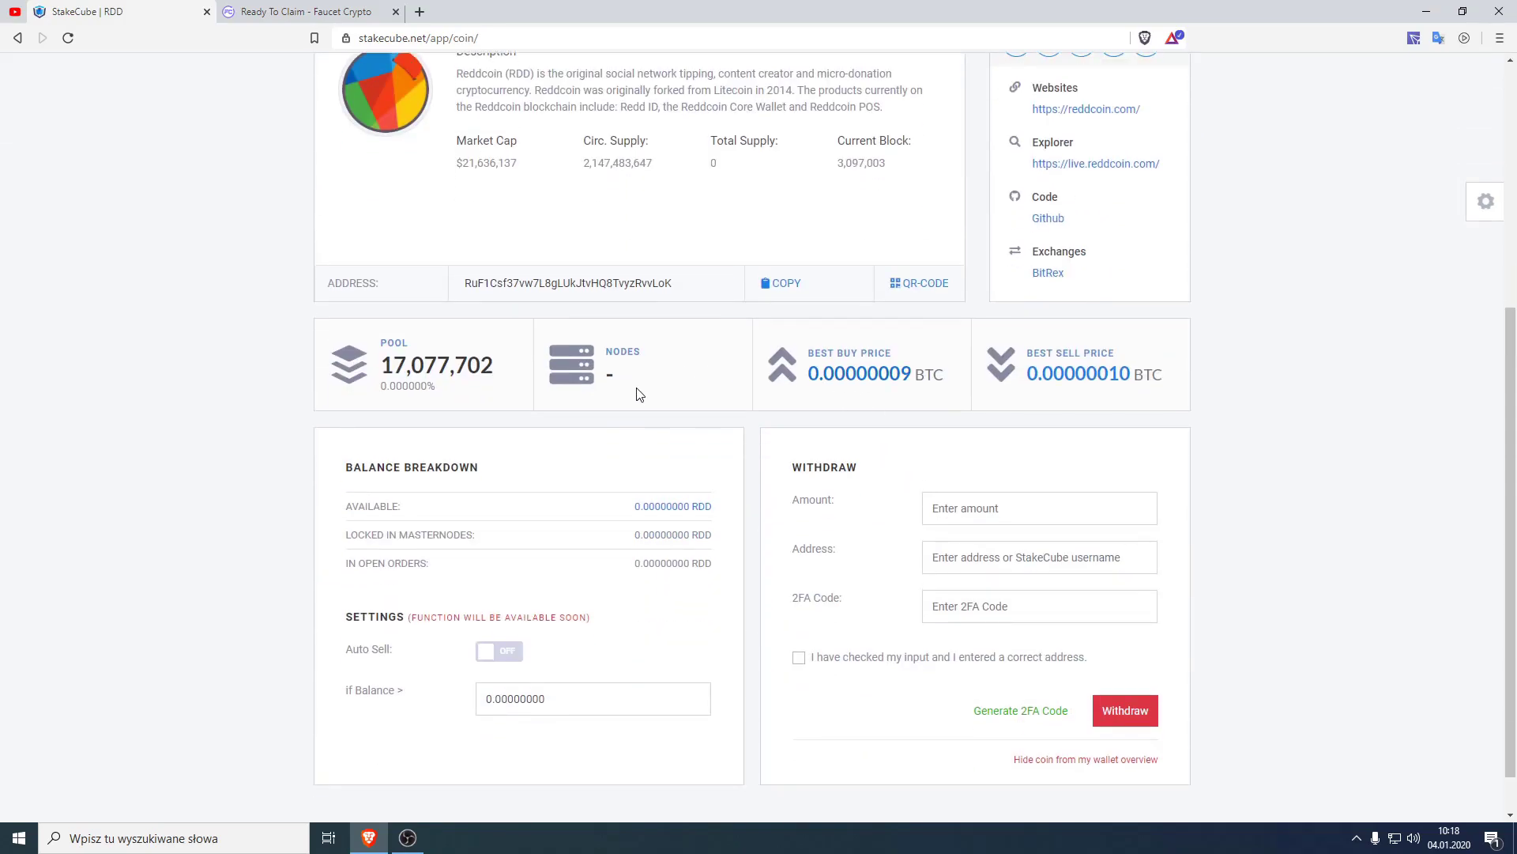
scroll(648, 389, down, 1)
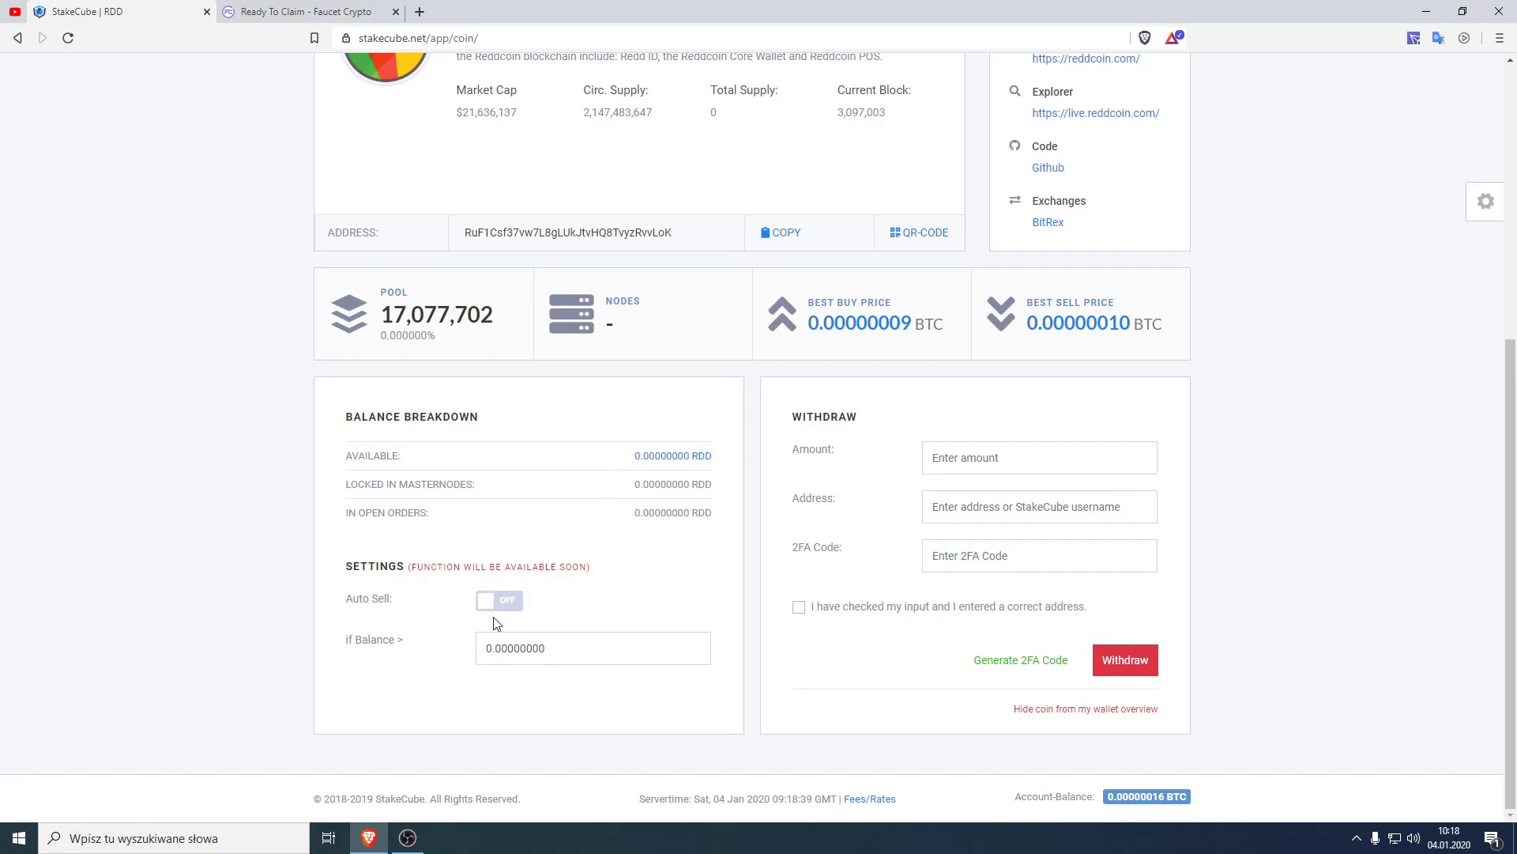
scroll(613, 566, up, 1)
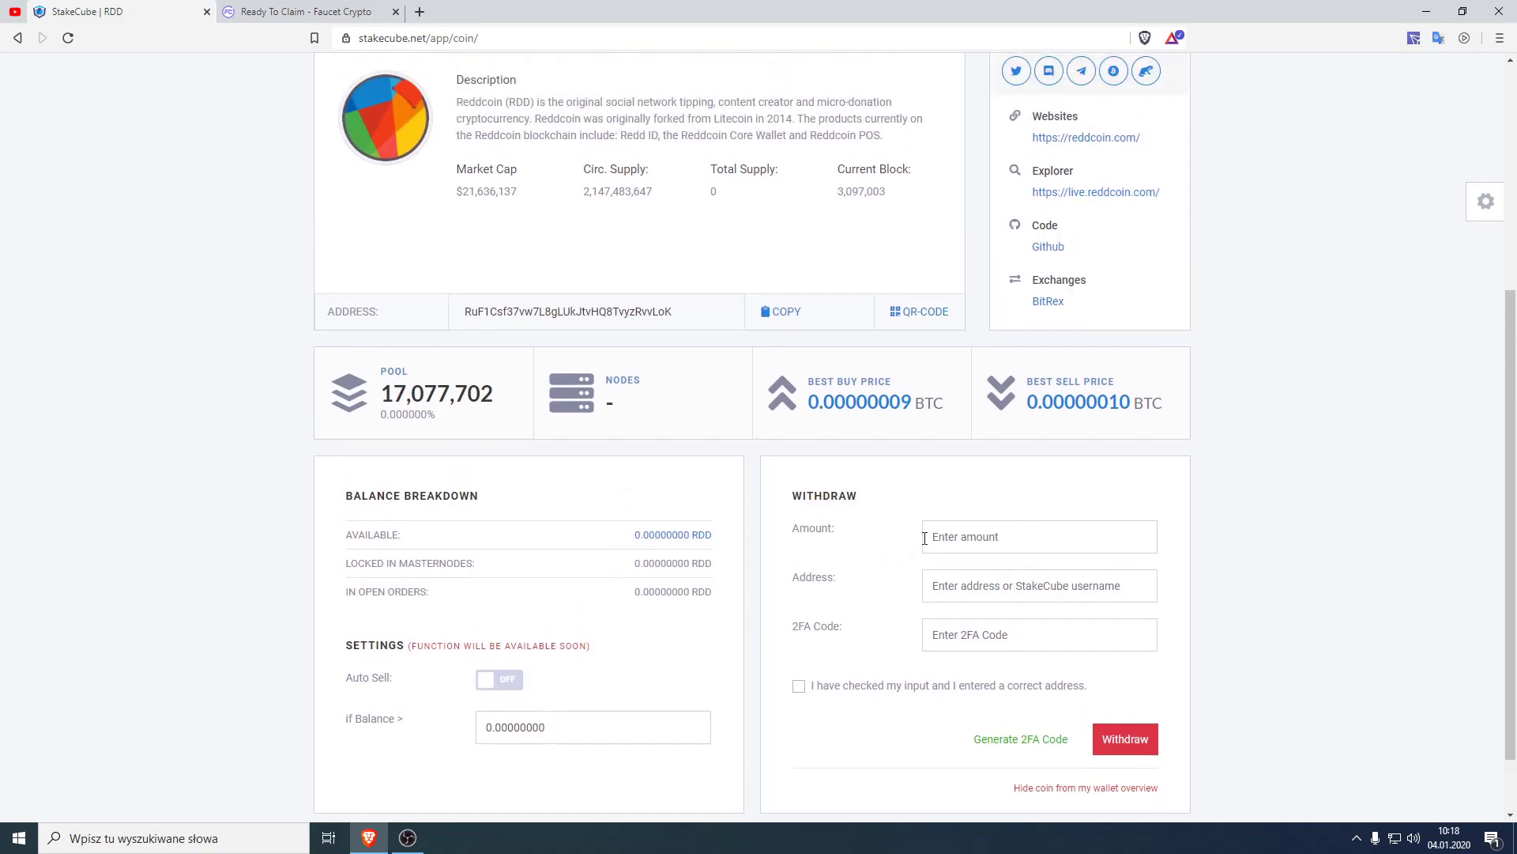
scroll(891, 536, down, 1)
scroll(613, 407, up, 6)
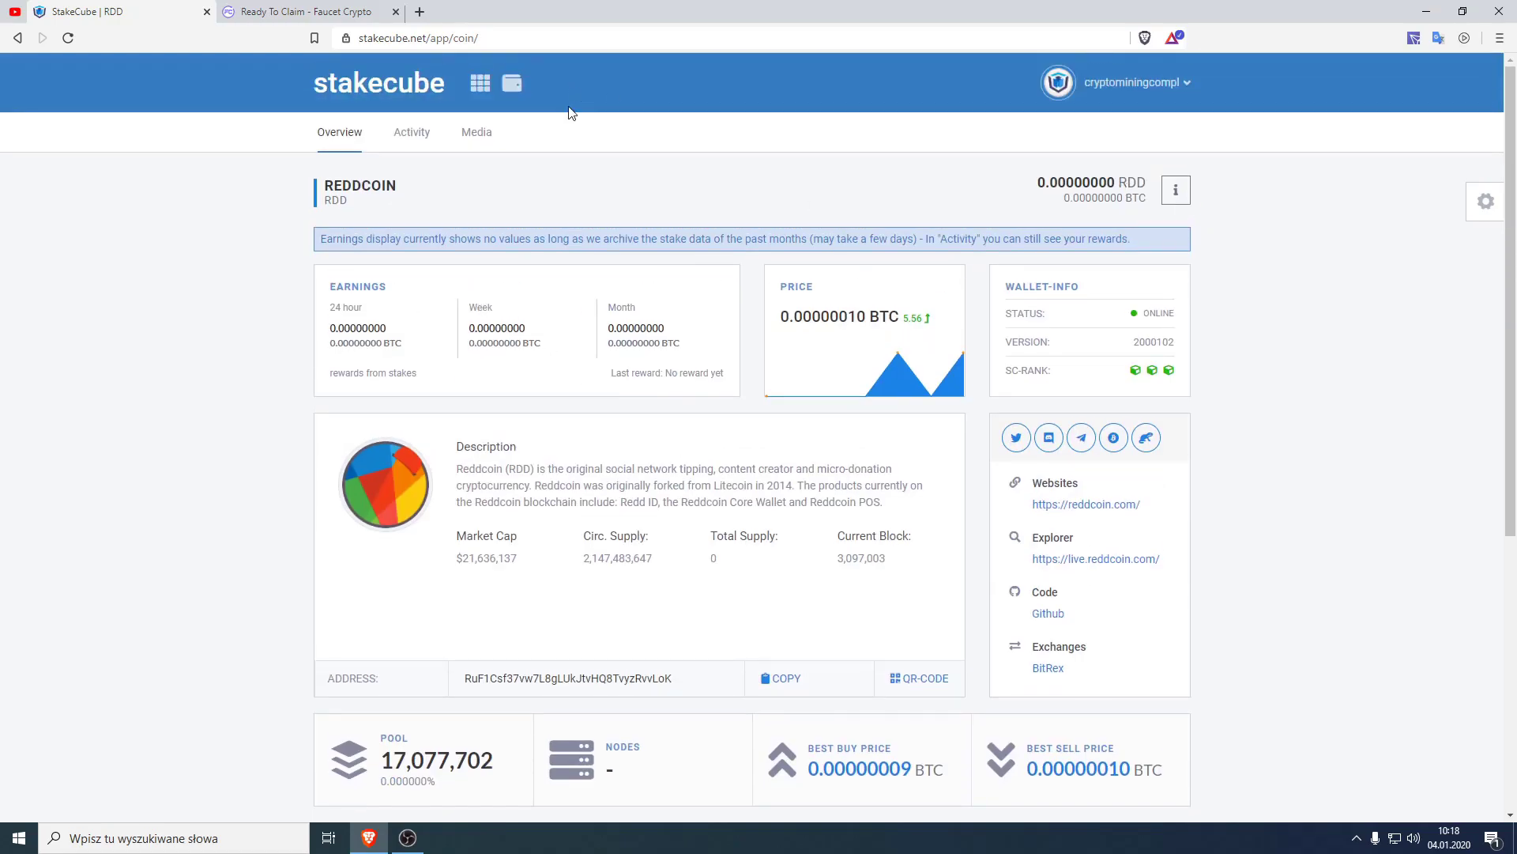
scroll(564, 161, down, 5)
scroll(598, 233, up, 3)
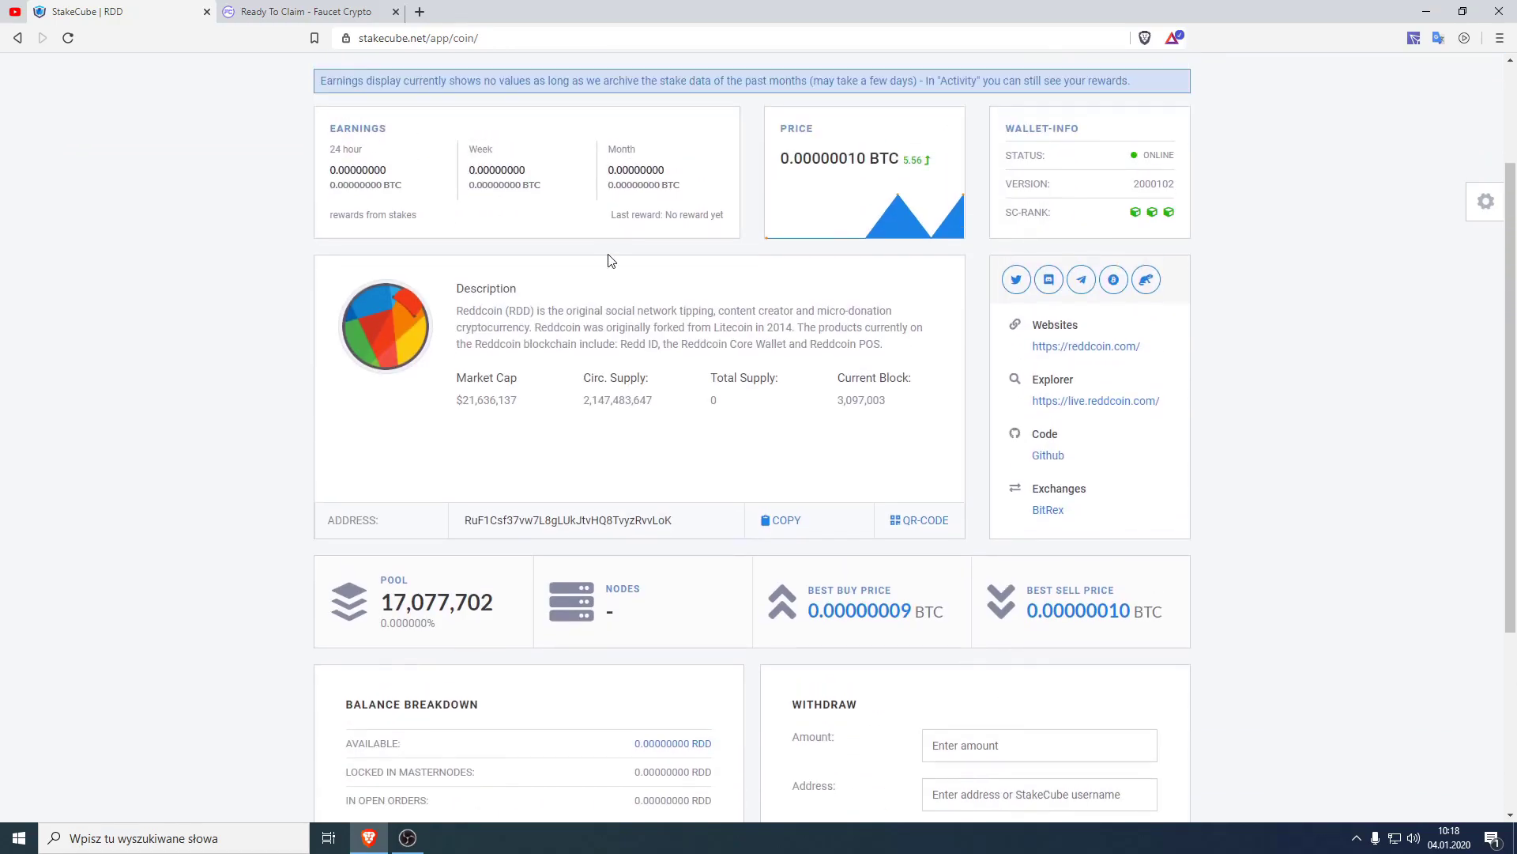
Copy the Reddcoin deposit address from StakeCube and paste it as the Wallet / ID in the Faucet Crypto withdrawal form
click(785, 520)
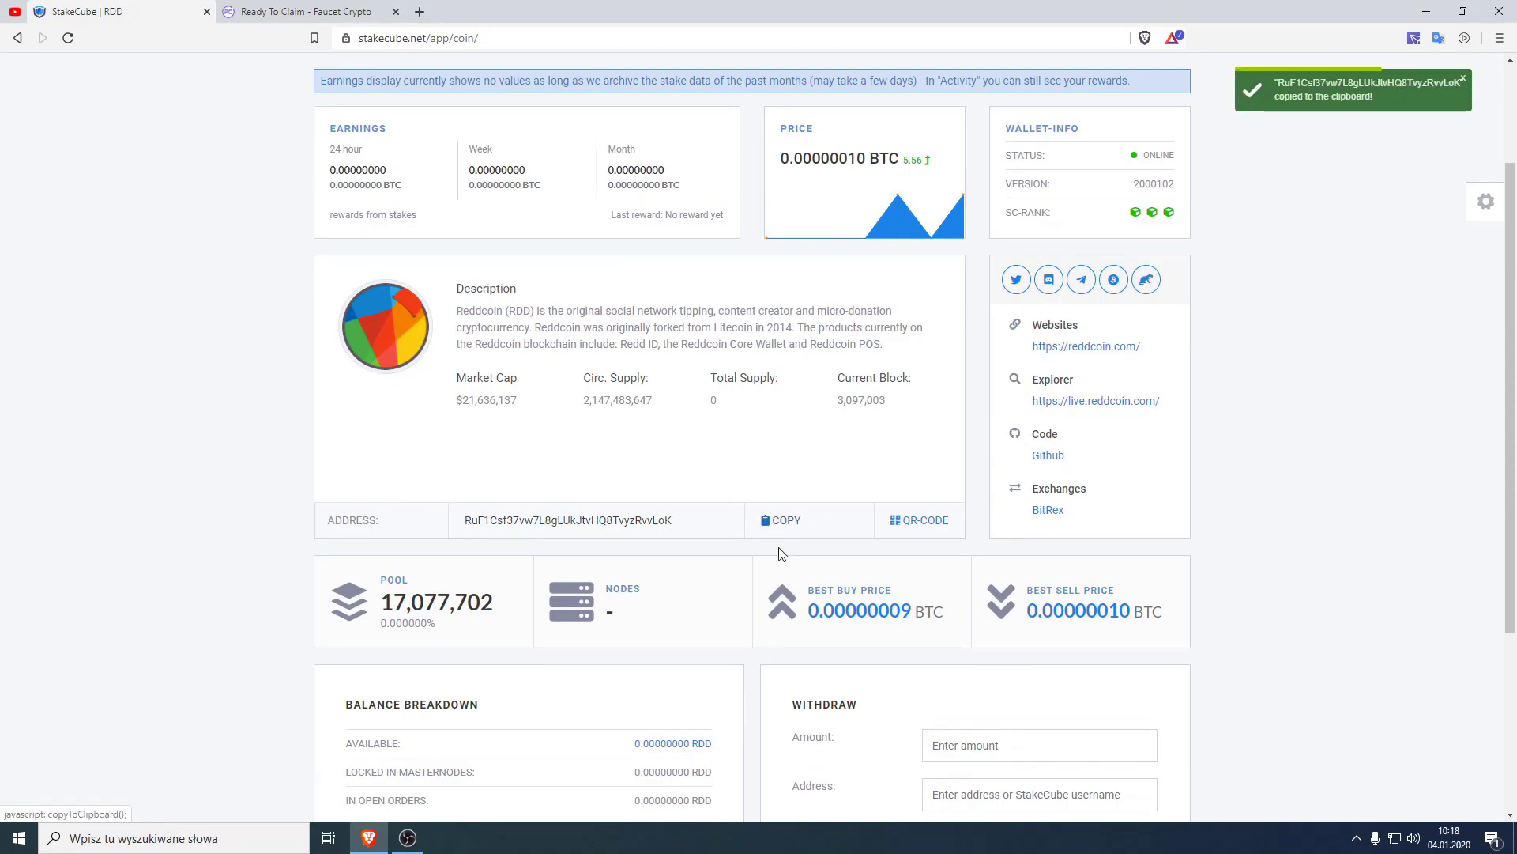
click(304, 11)
click(728, 281)
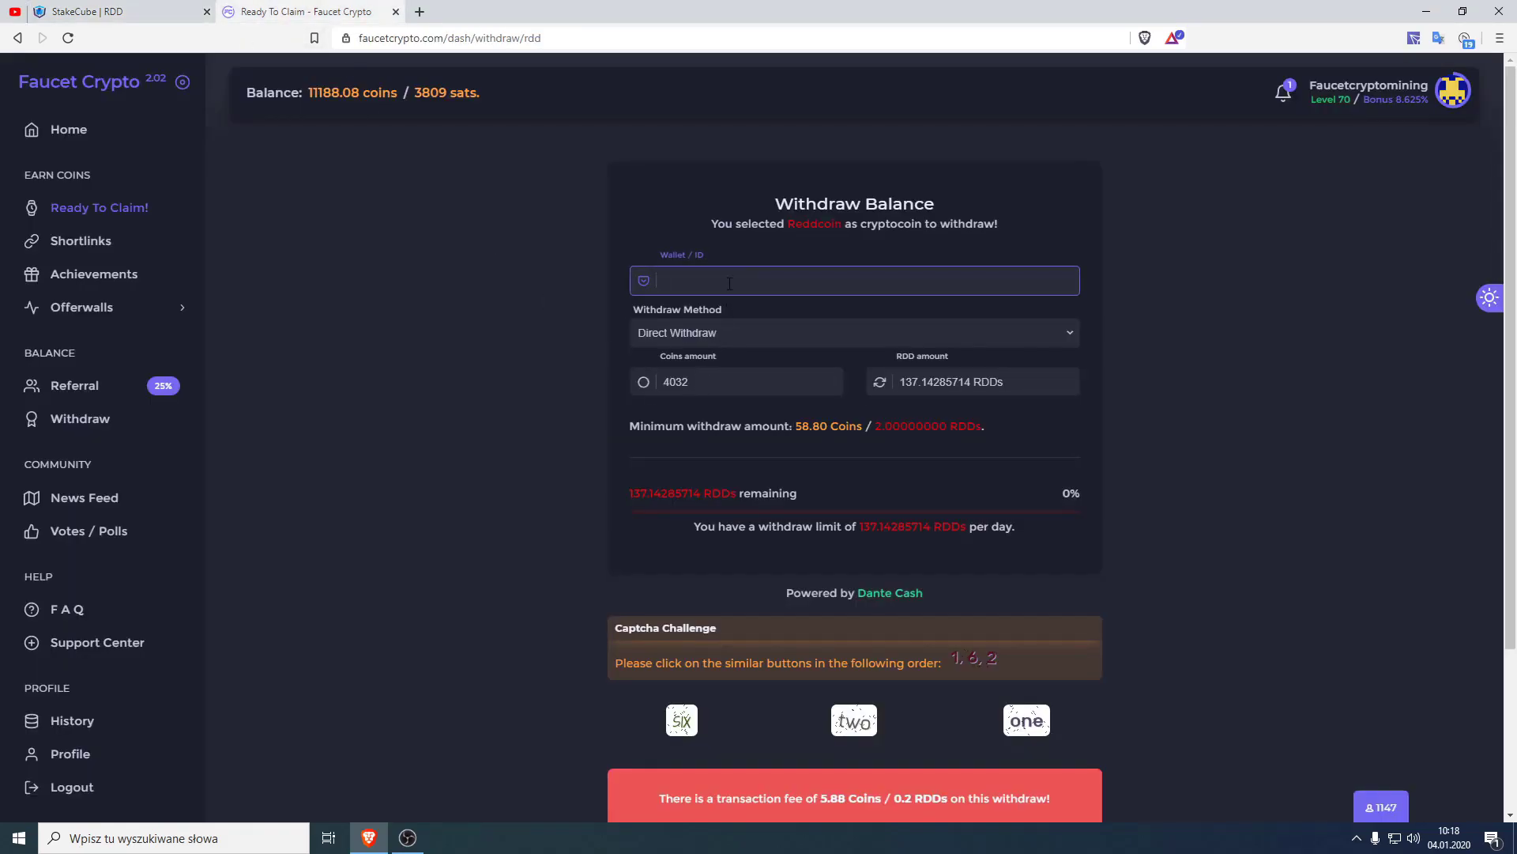
key(ctrl+v)
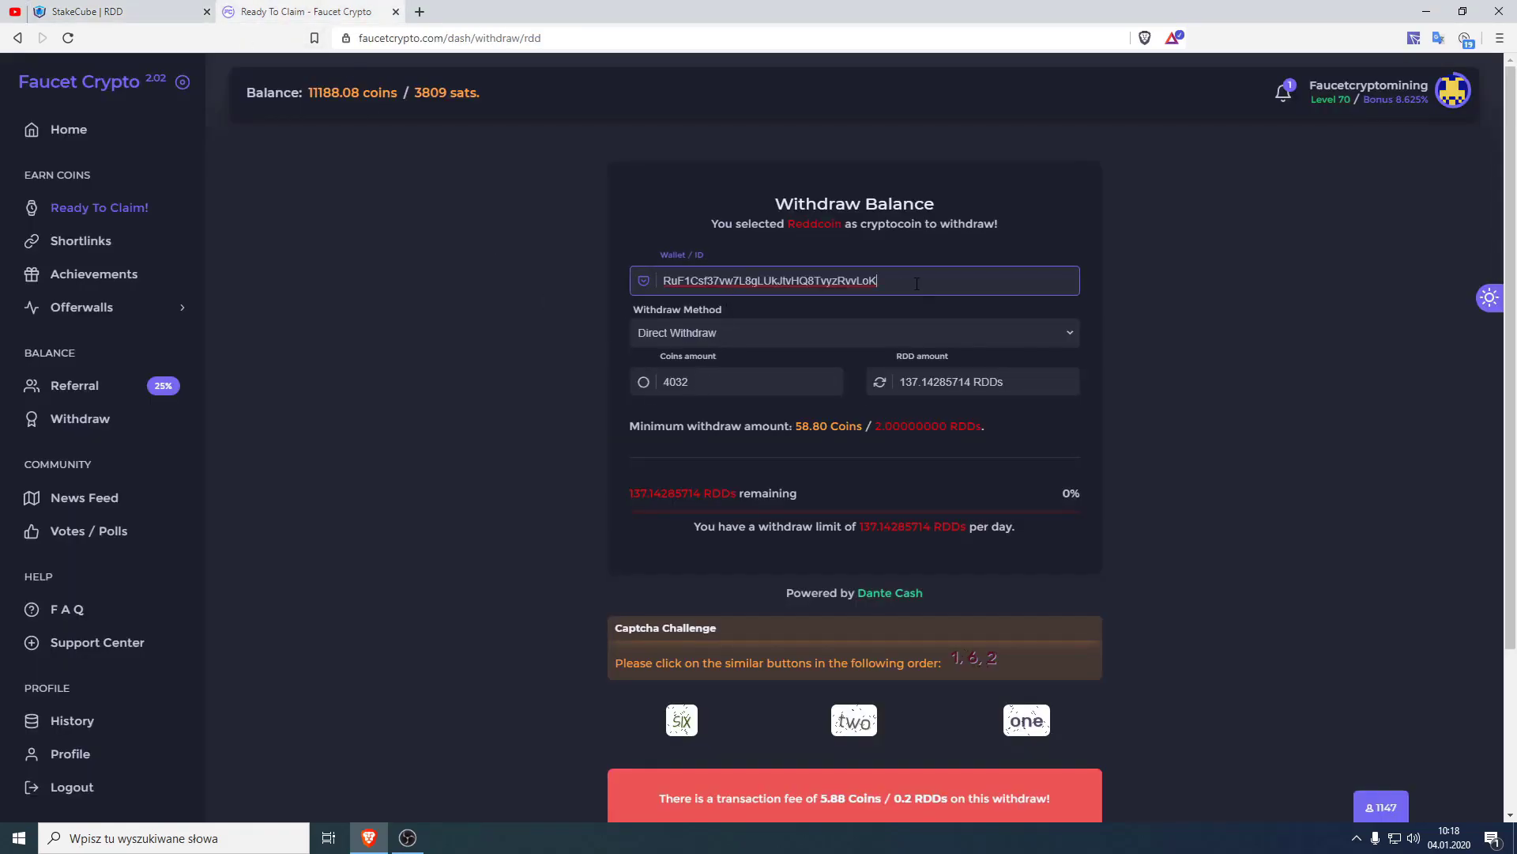
drag(917, 284, 665, 269)
key(BackSpace)
right_click(705, 279)
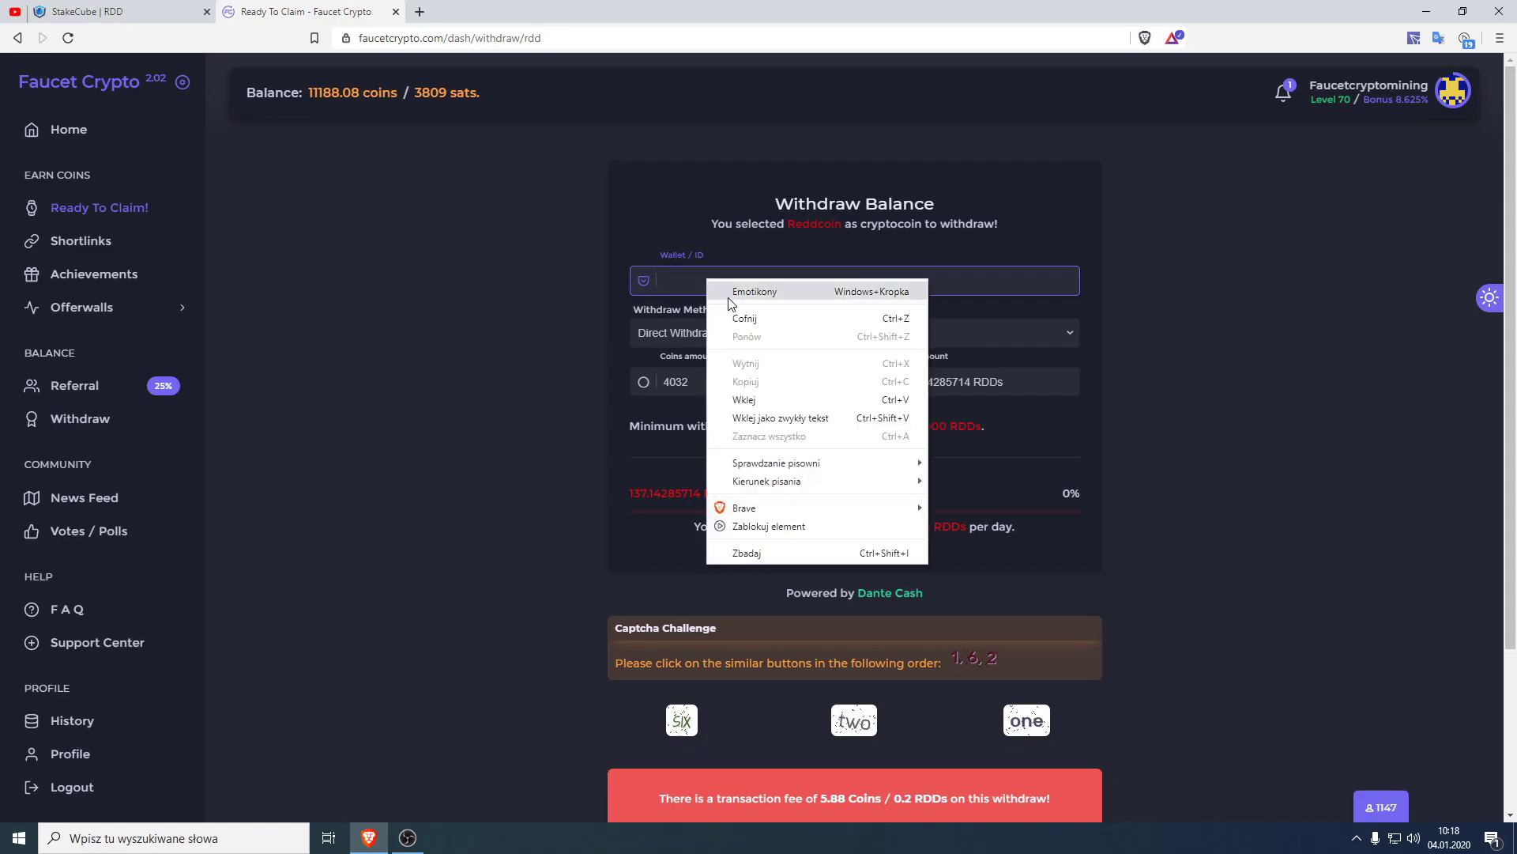
click(751, 400)
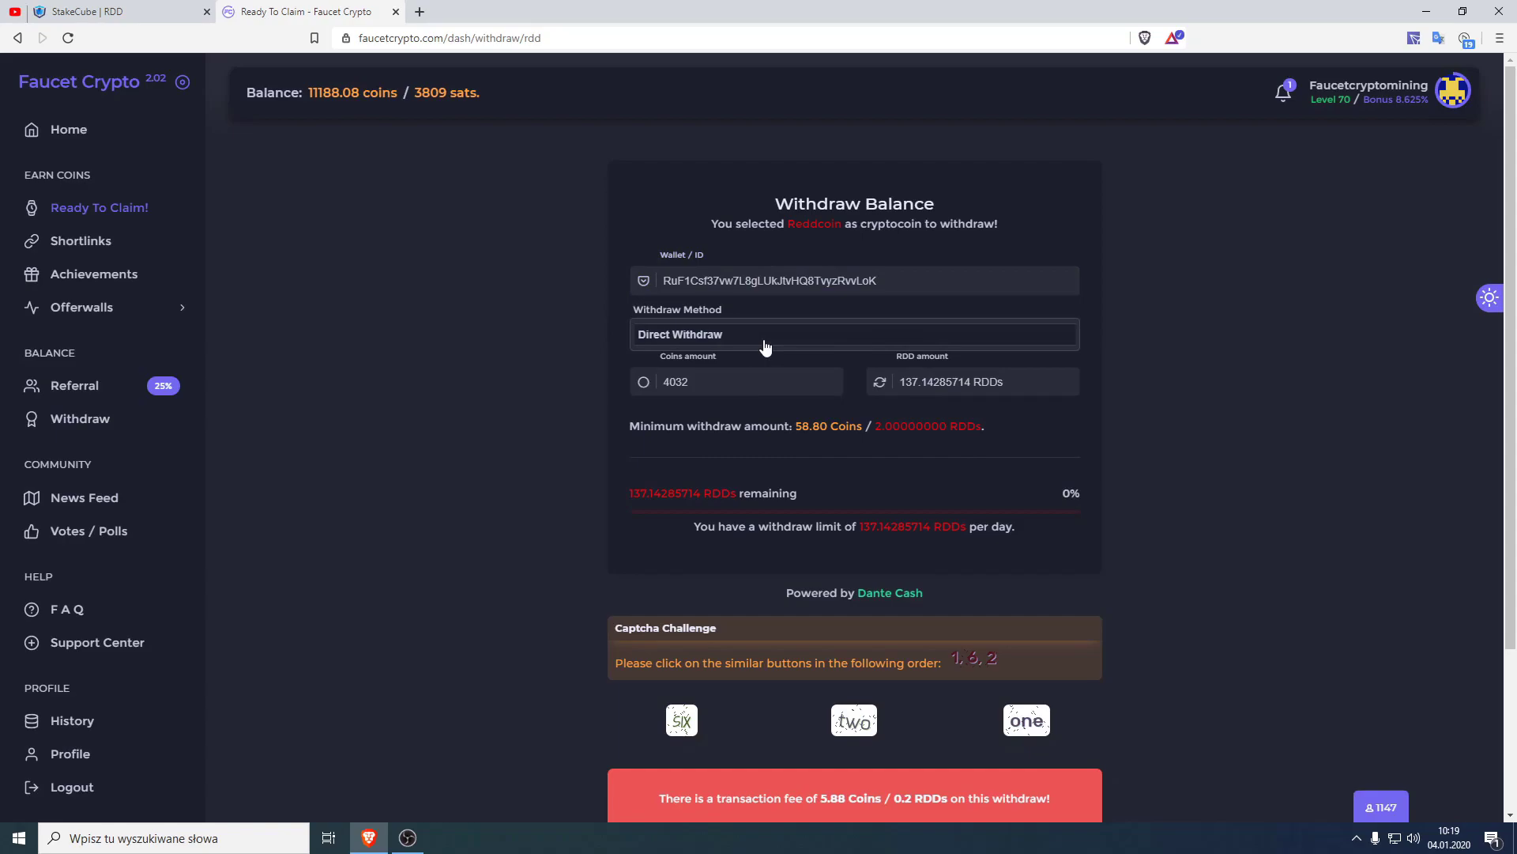
Try coin amounts of 12, 200 and 2000 in the Reddcoin withdrawal form and compare them with the remaining limit
double_click(787, 384)
text(12)
key(ctrl+a)
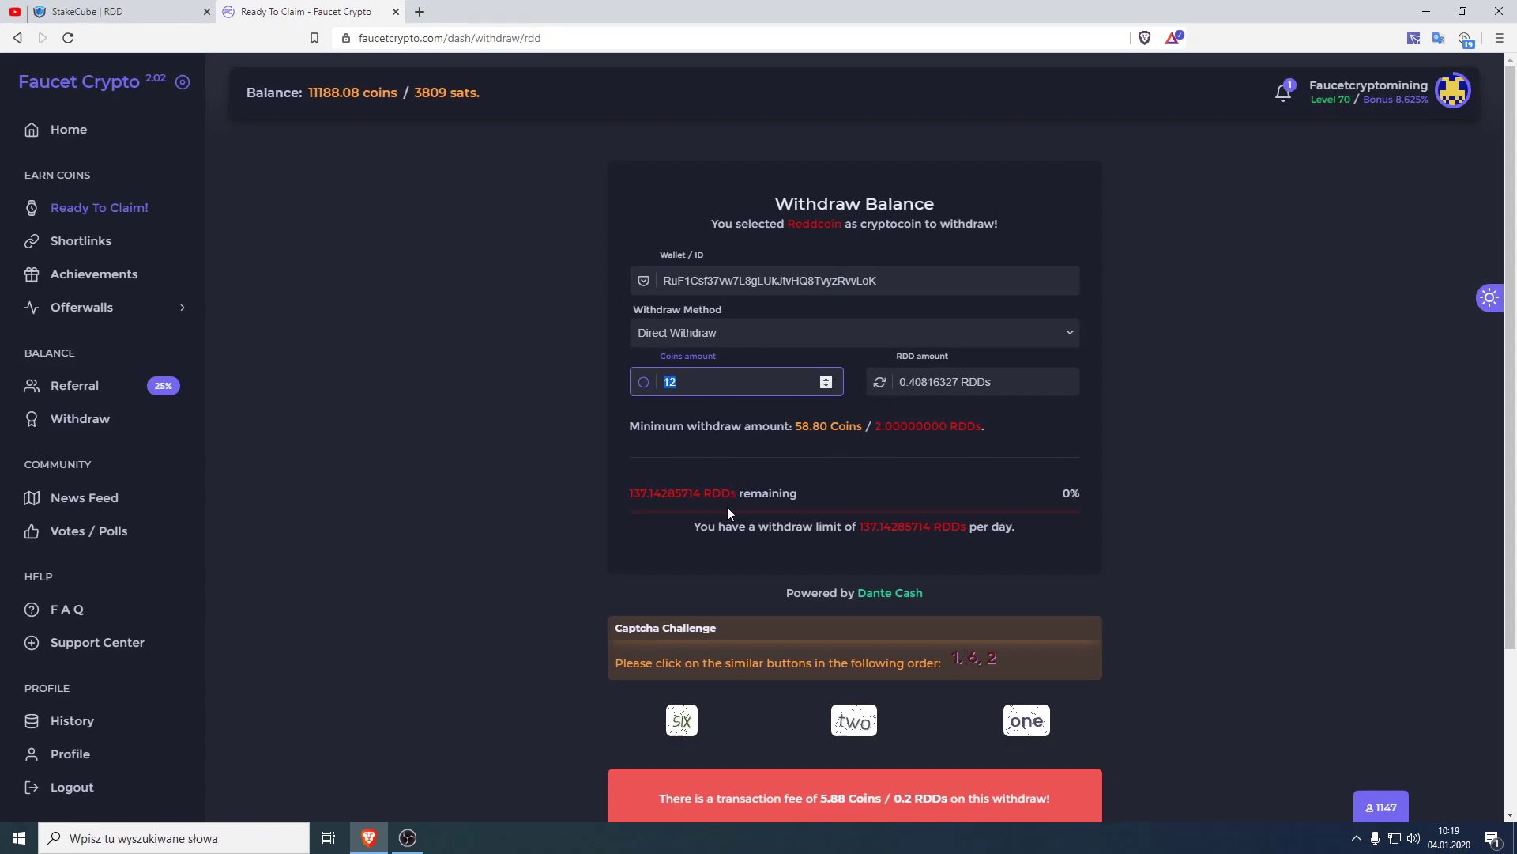
drag(798, 494, 636, 494)
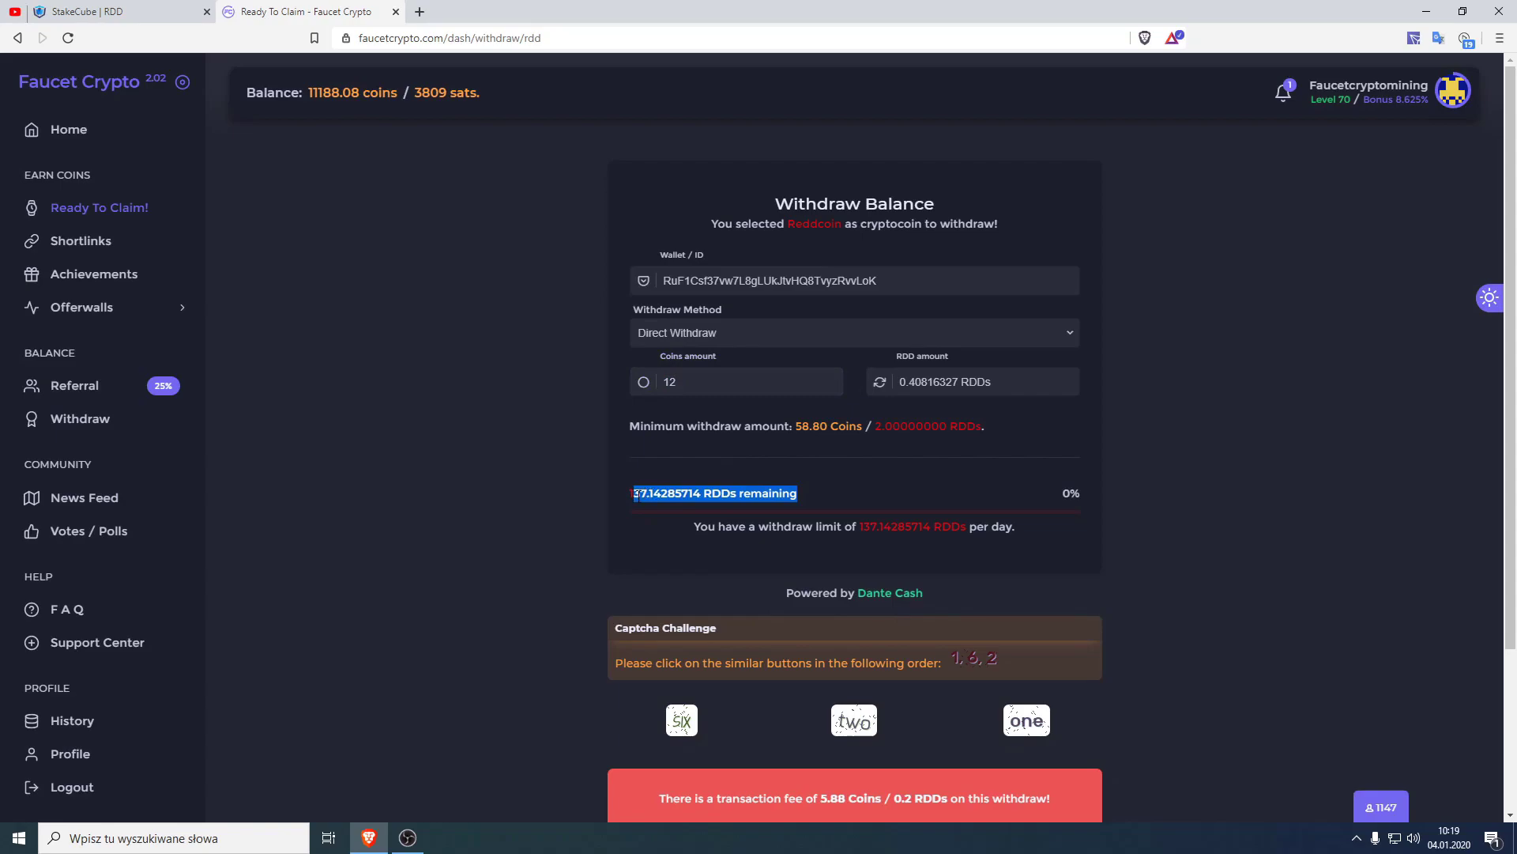
double_click(670, 381)
text(200)
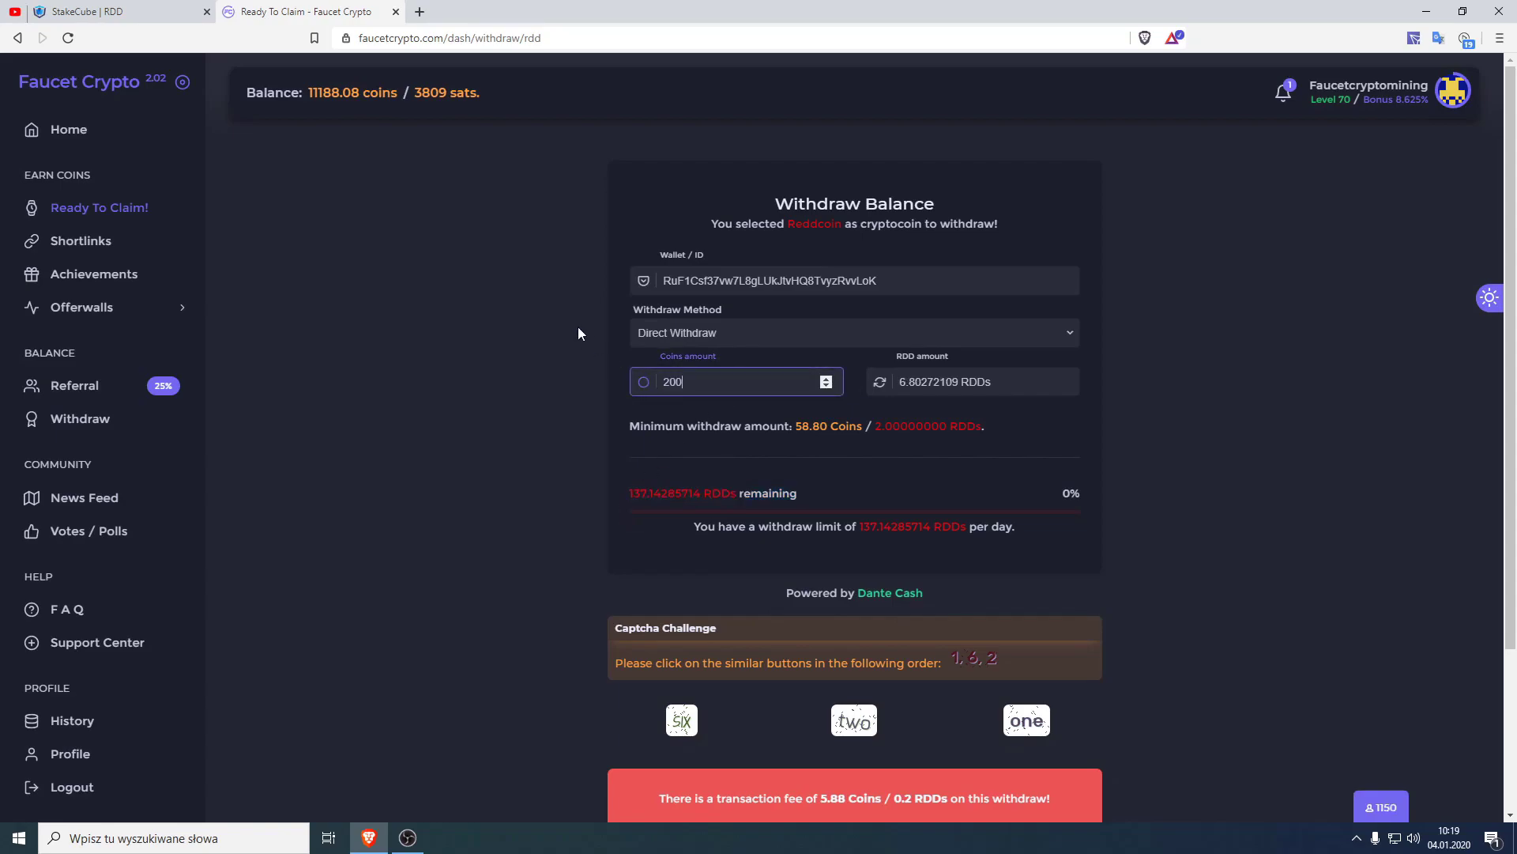
text(0)
Clear the trial value and set the coins amount of the Reddcoin withdrawal to 4032
key(BackSpace)
key(BackSpace)
key(BackSpace)
key(BackSpace)
text(4032)
click(714, 452)
double_click(659, 380)
click(779, 436)
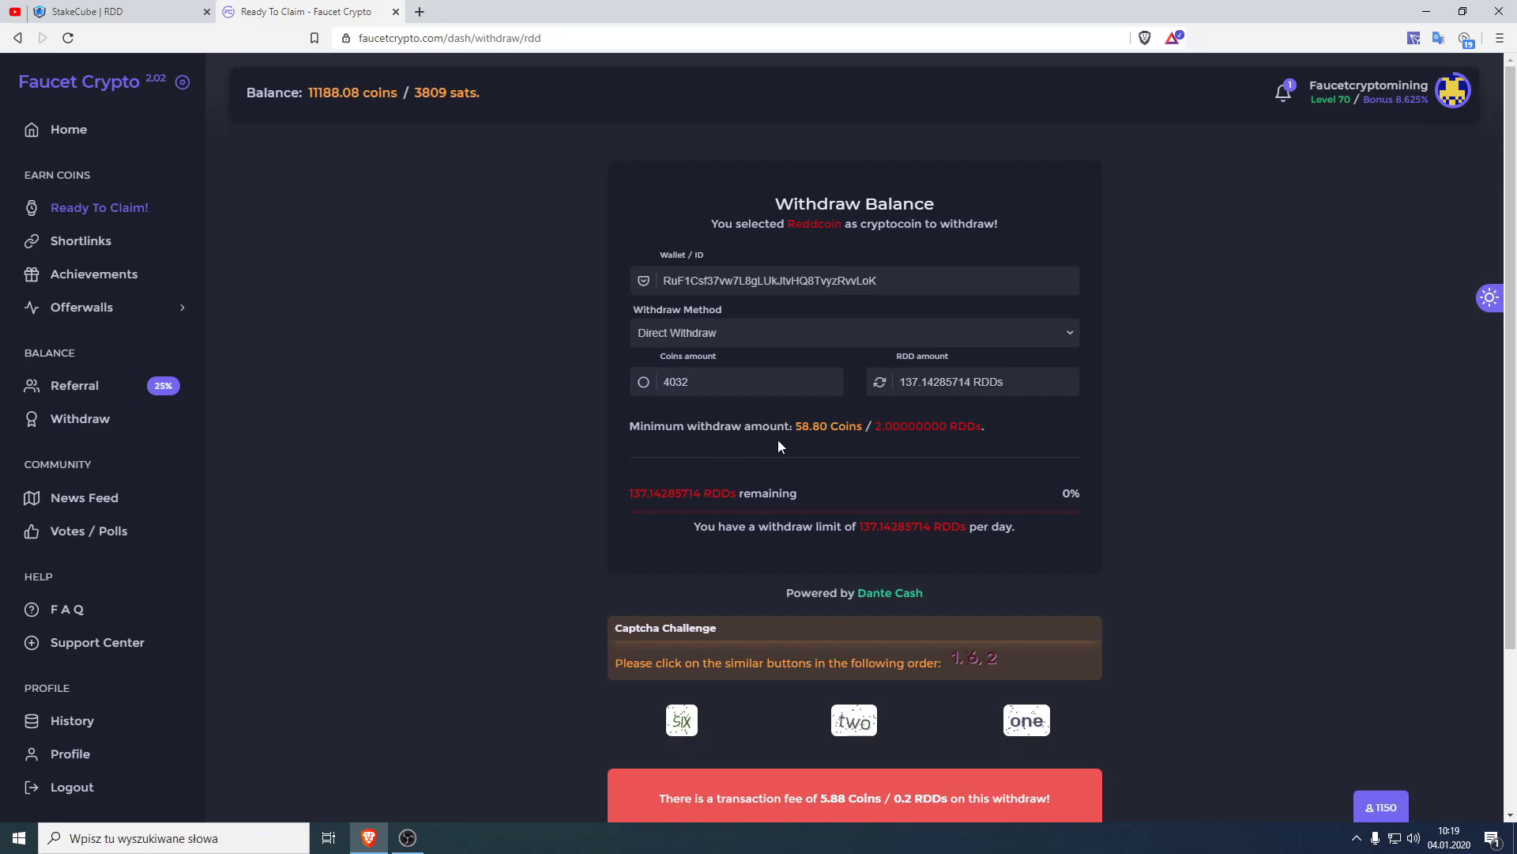
Solve the captcha challenge of the withdrawal form by choosing one, six and two in that order
scroll(168, 467, down, 2)
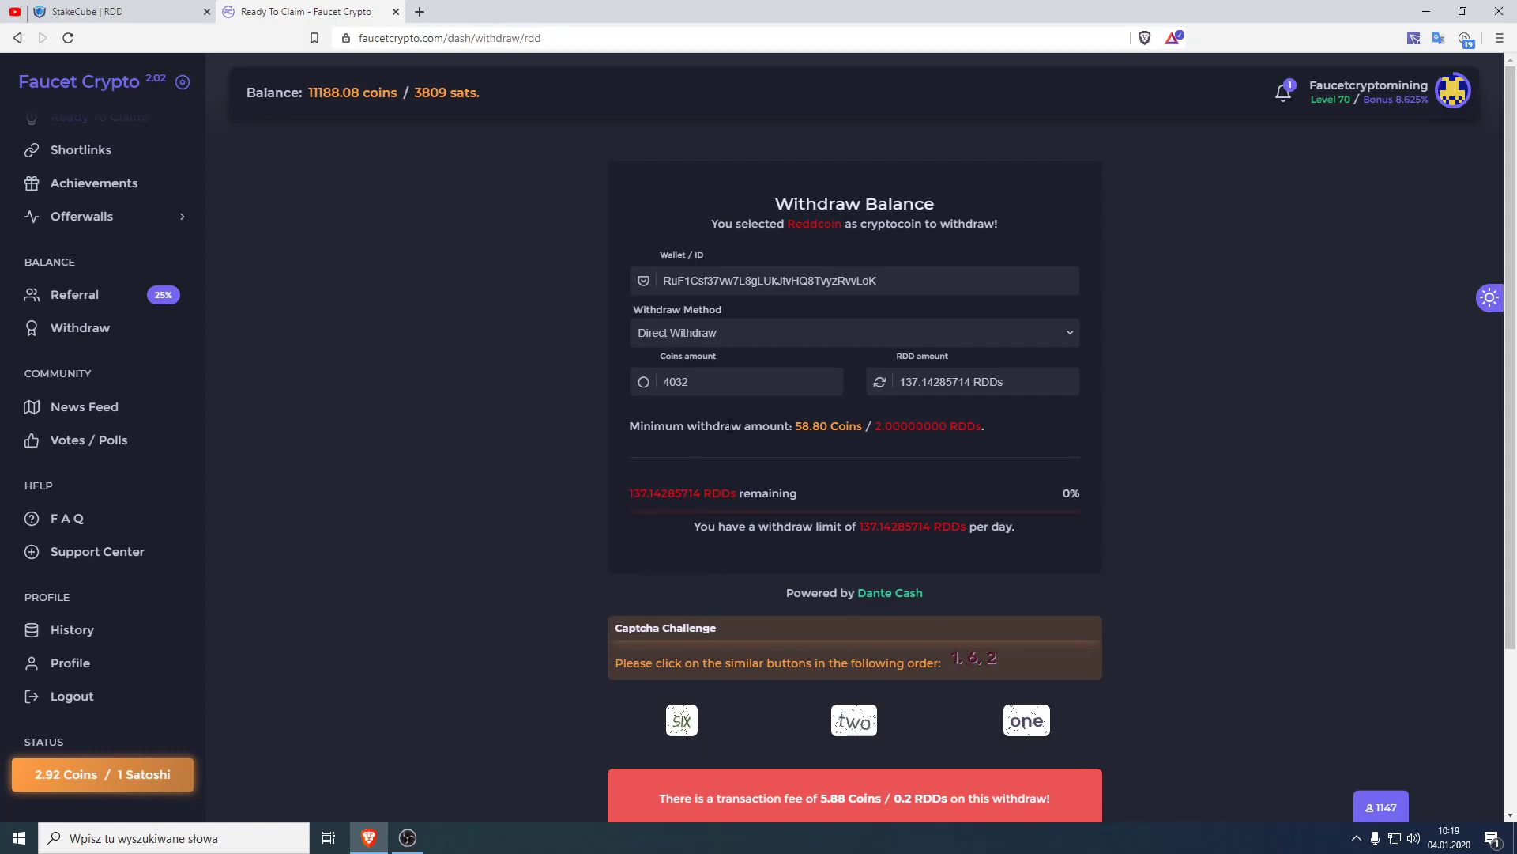
scroll(727, 425, down, 3)
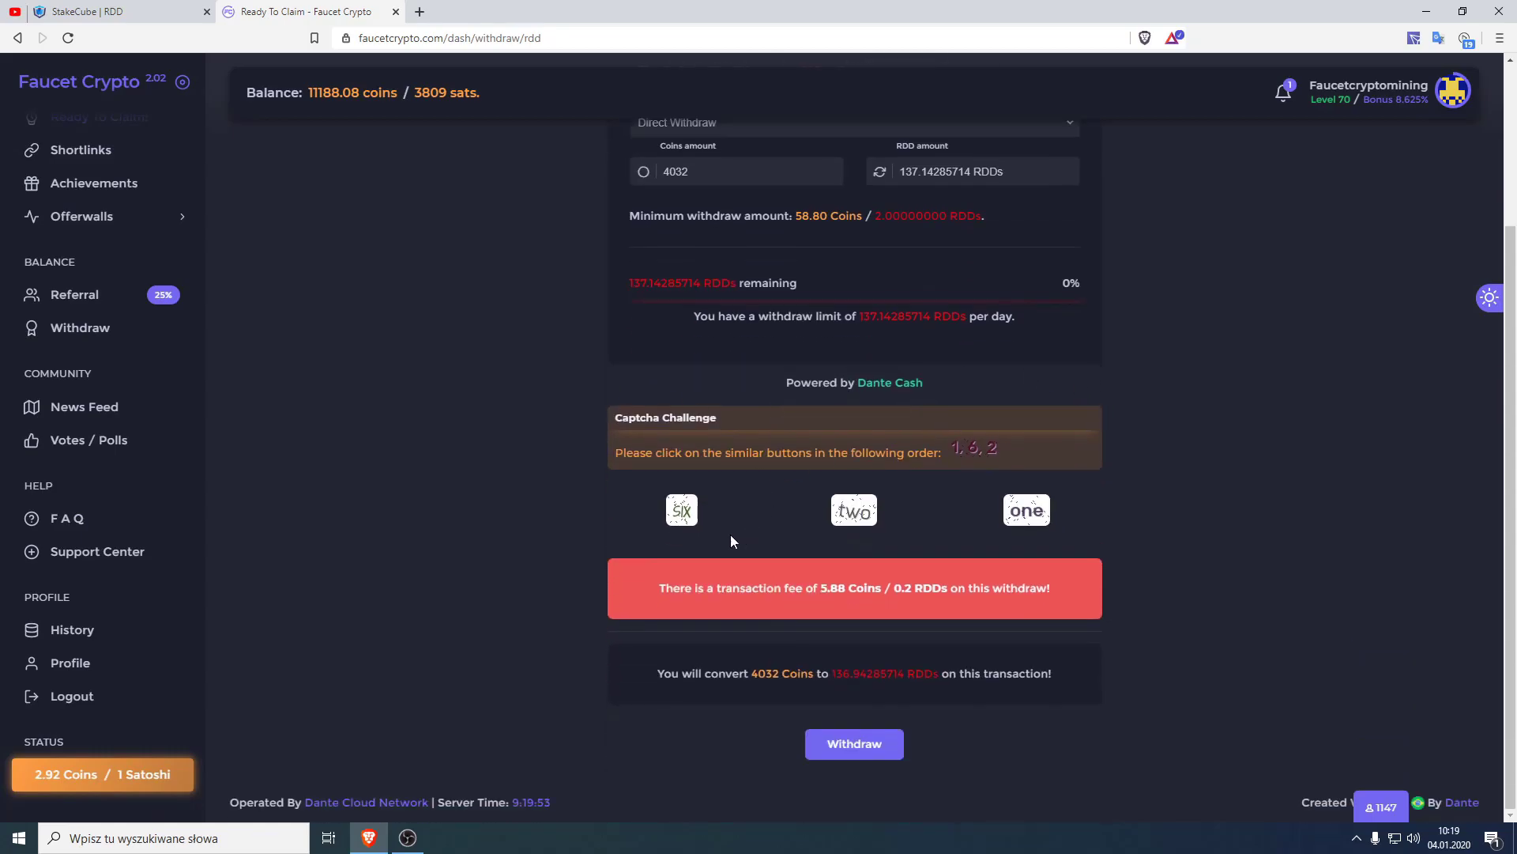
scroll(380, 477, up, 3)
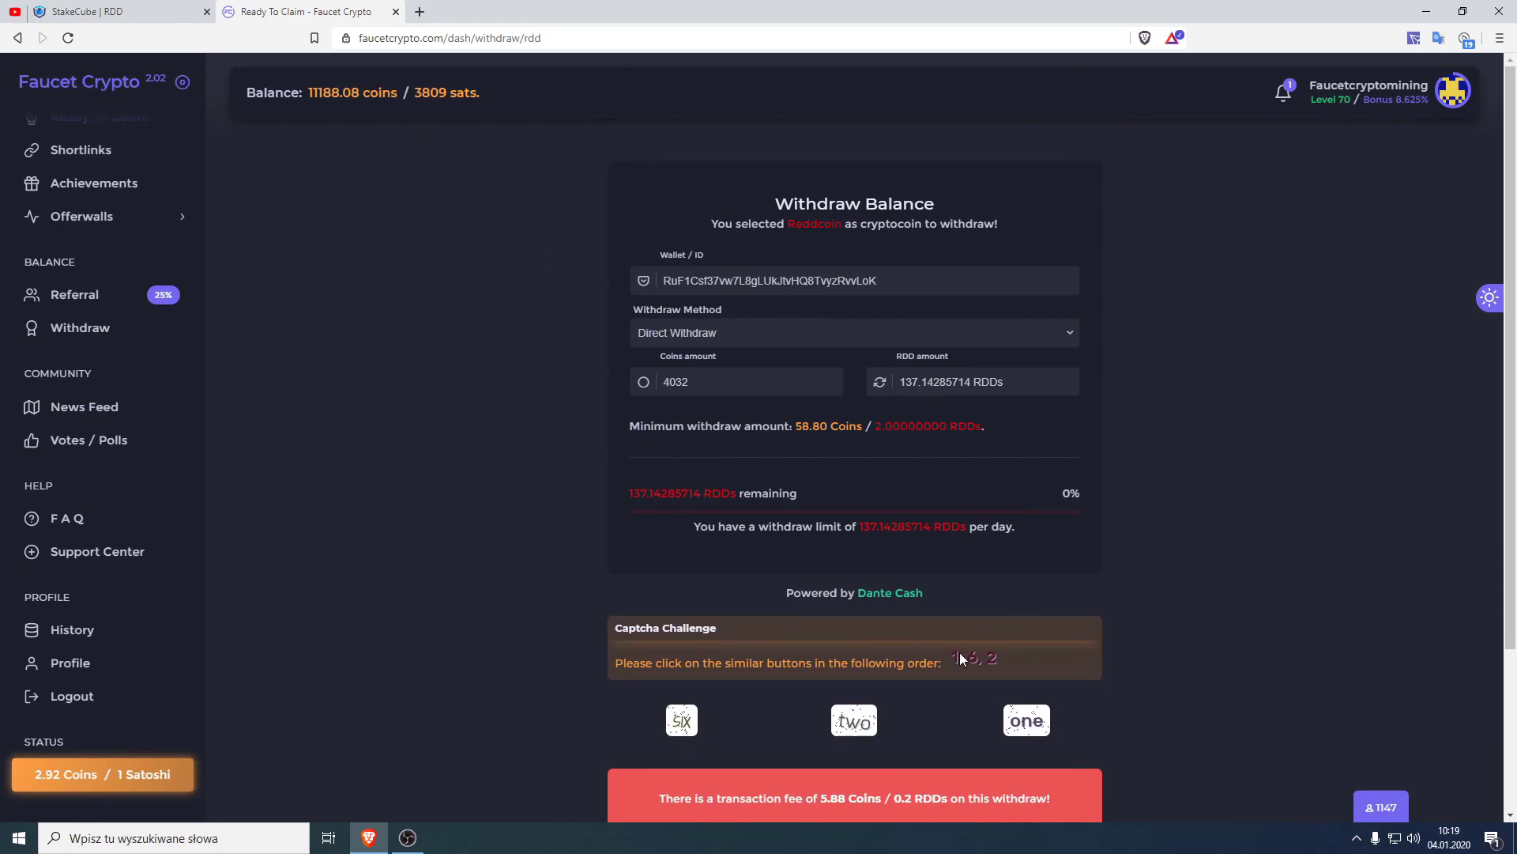
click(1027, 719)
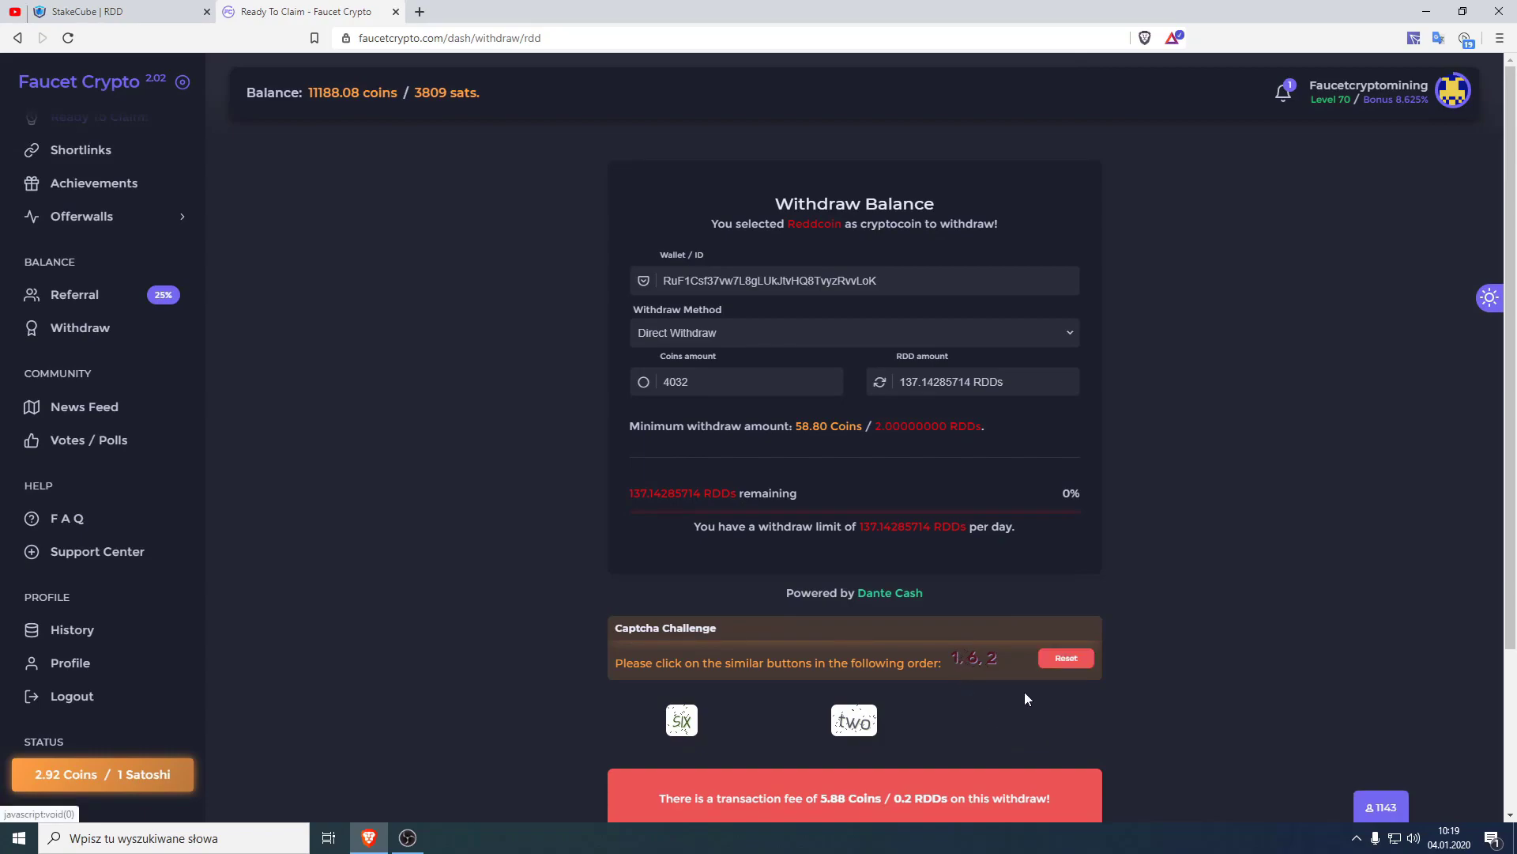
click(682, 720)
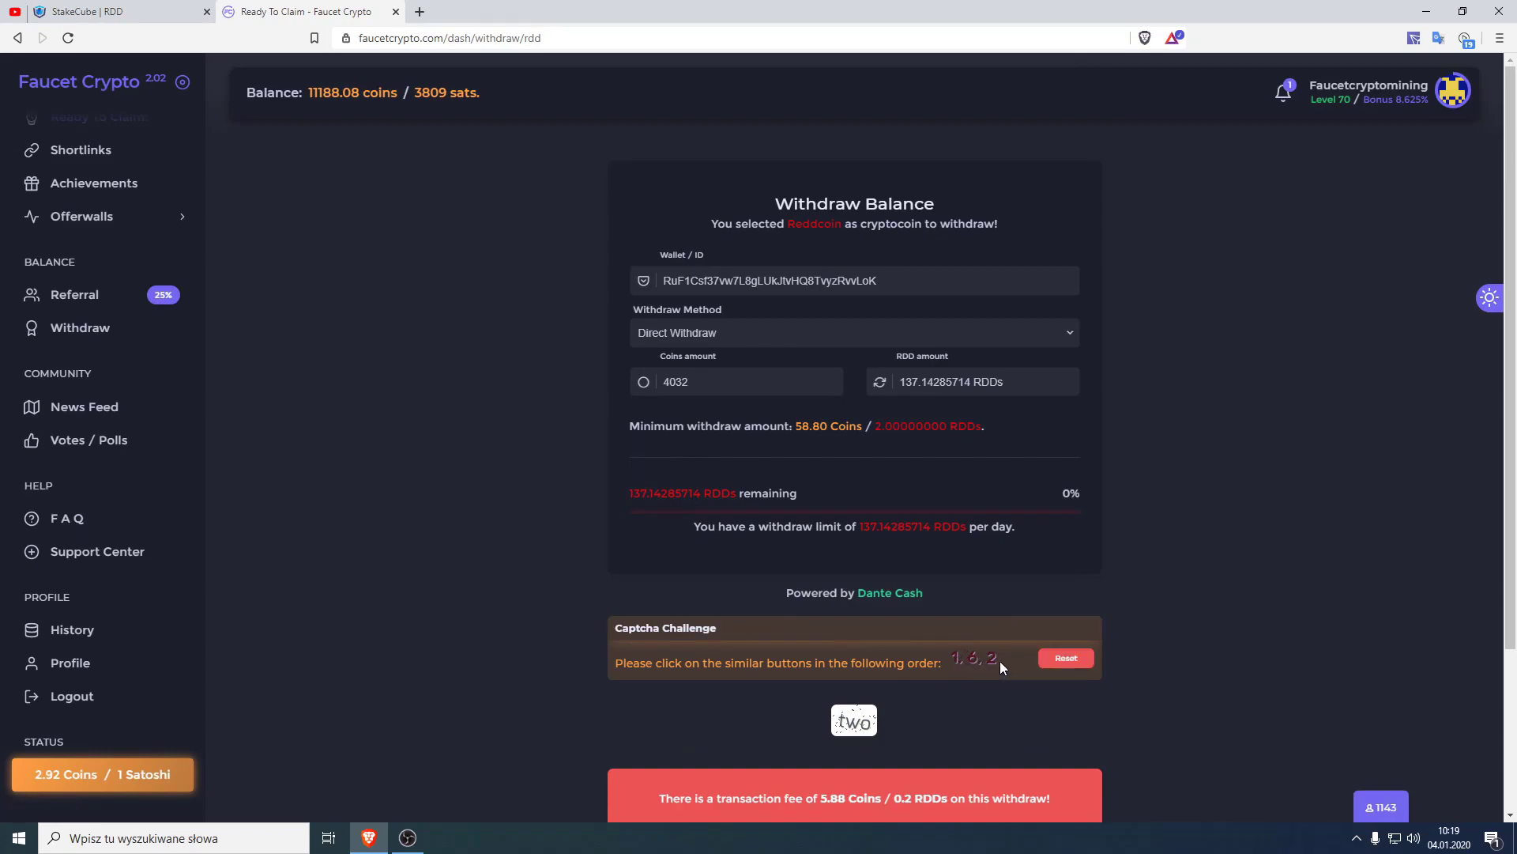
click(858, 723)
Check the conversion summary and submit the Reddcoin withdrawal of 4032 coins
scroll(890, 572, down, 2)
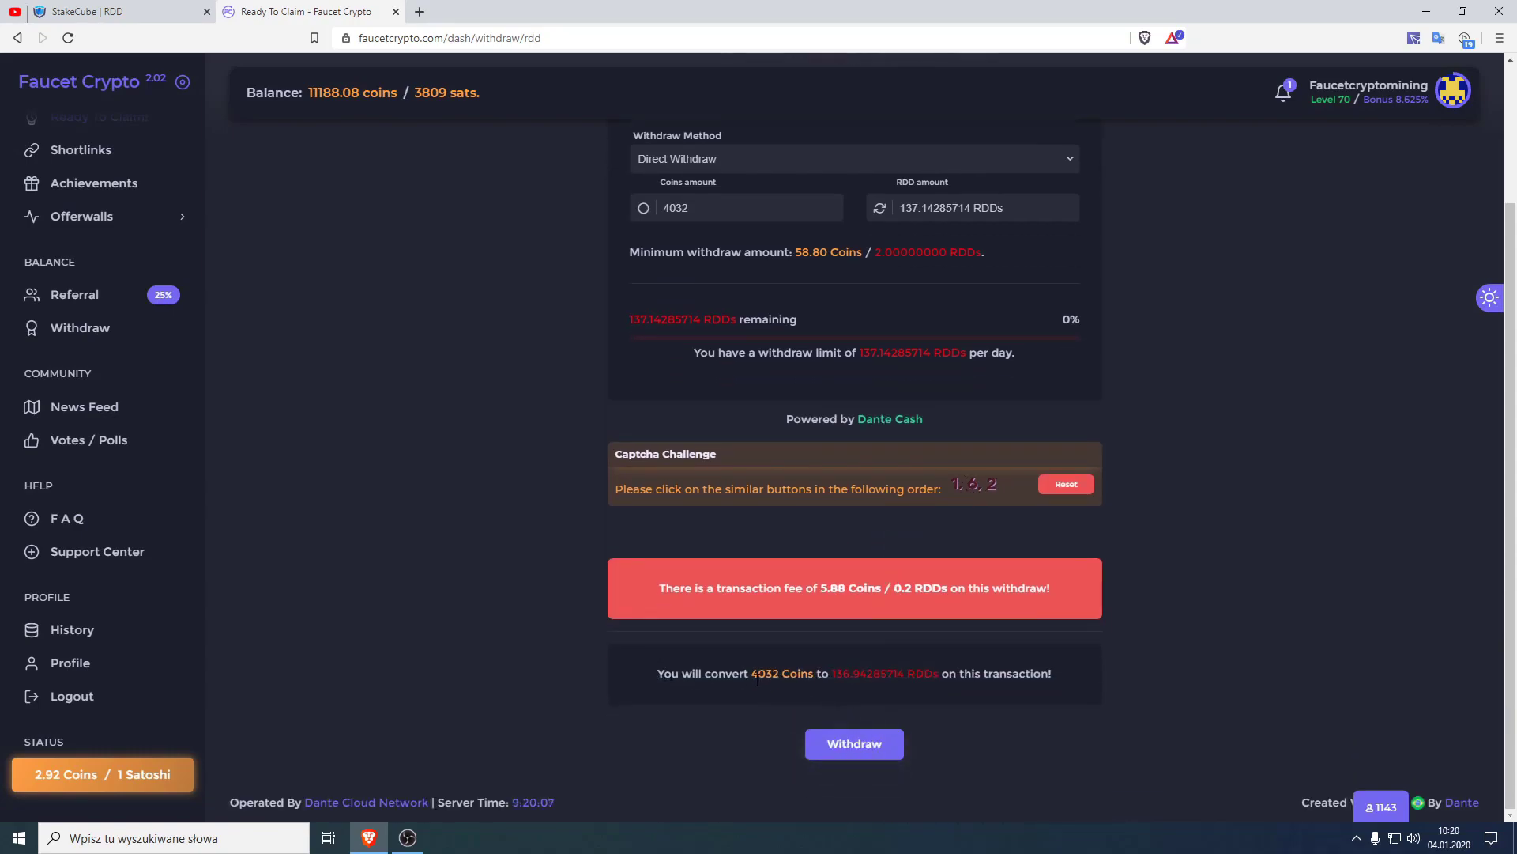
drag(753, 680, 1053, 678)
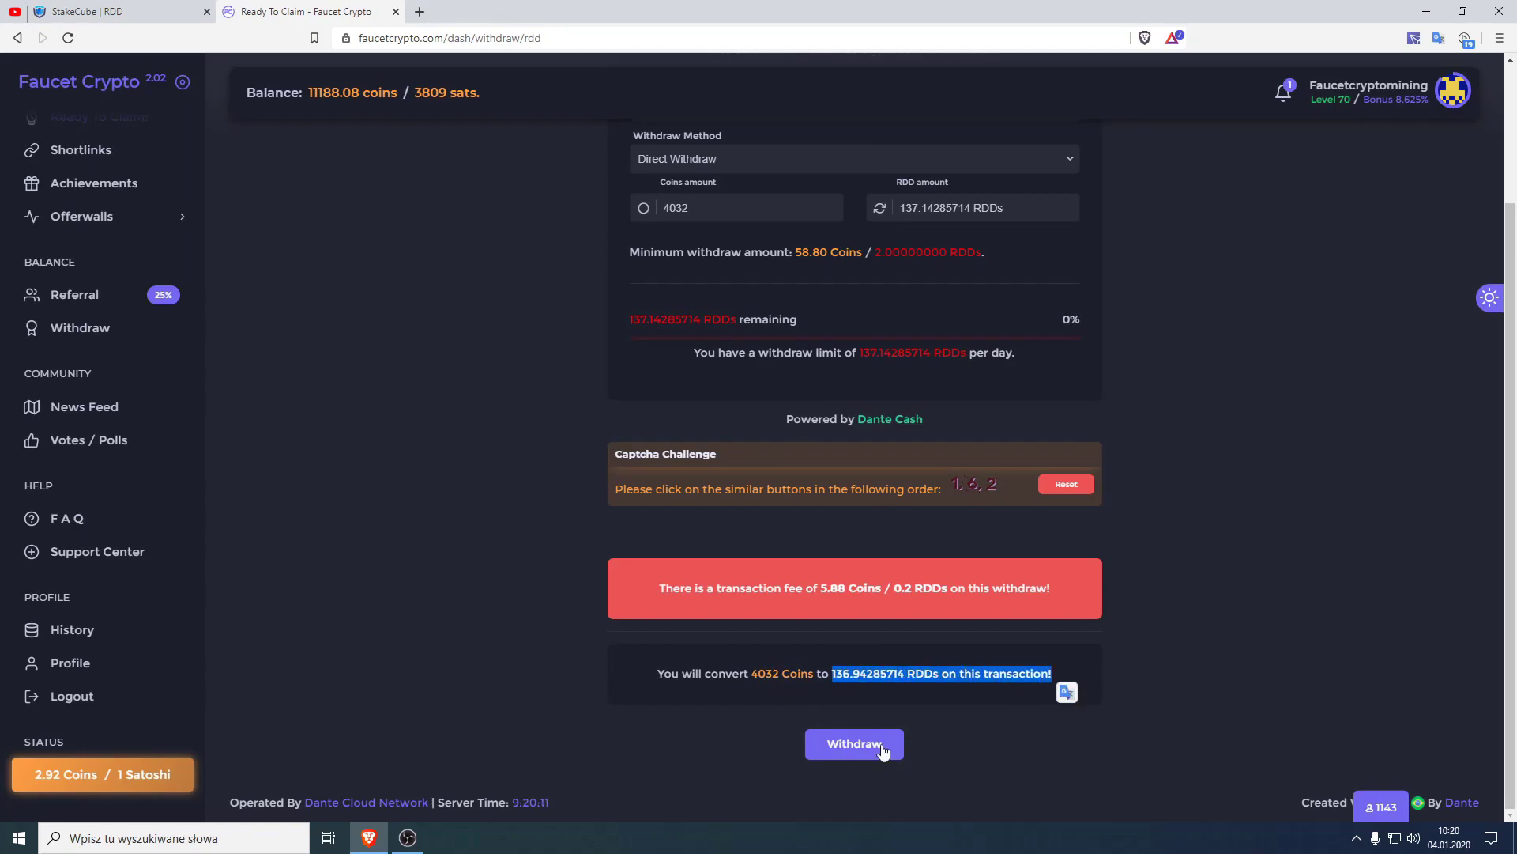
click(839, 745)
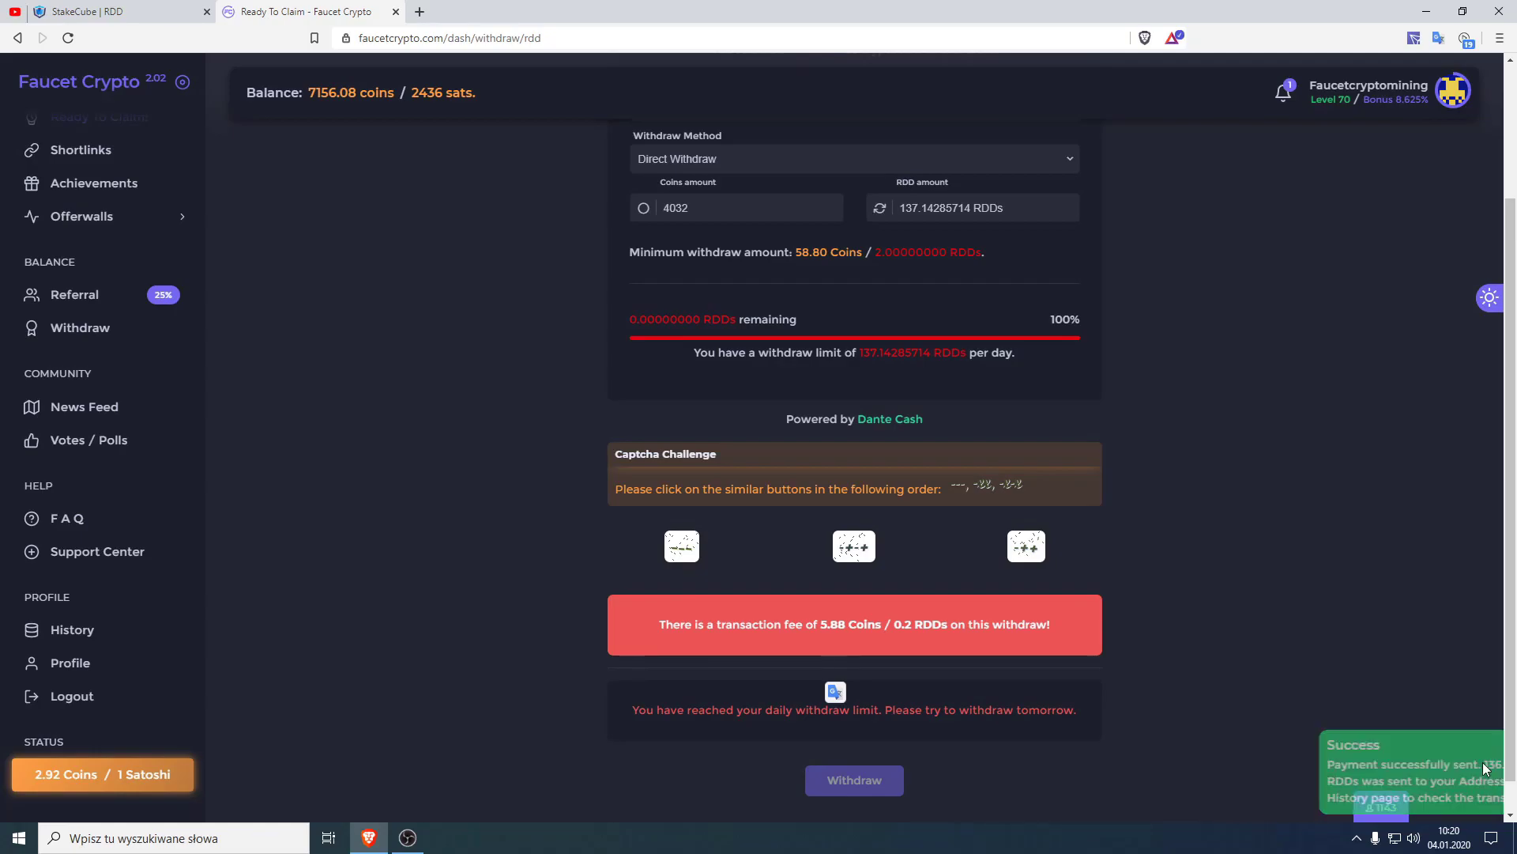
scroll(1254, 397, up, 2)
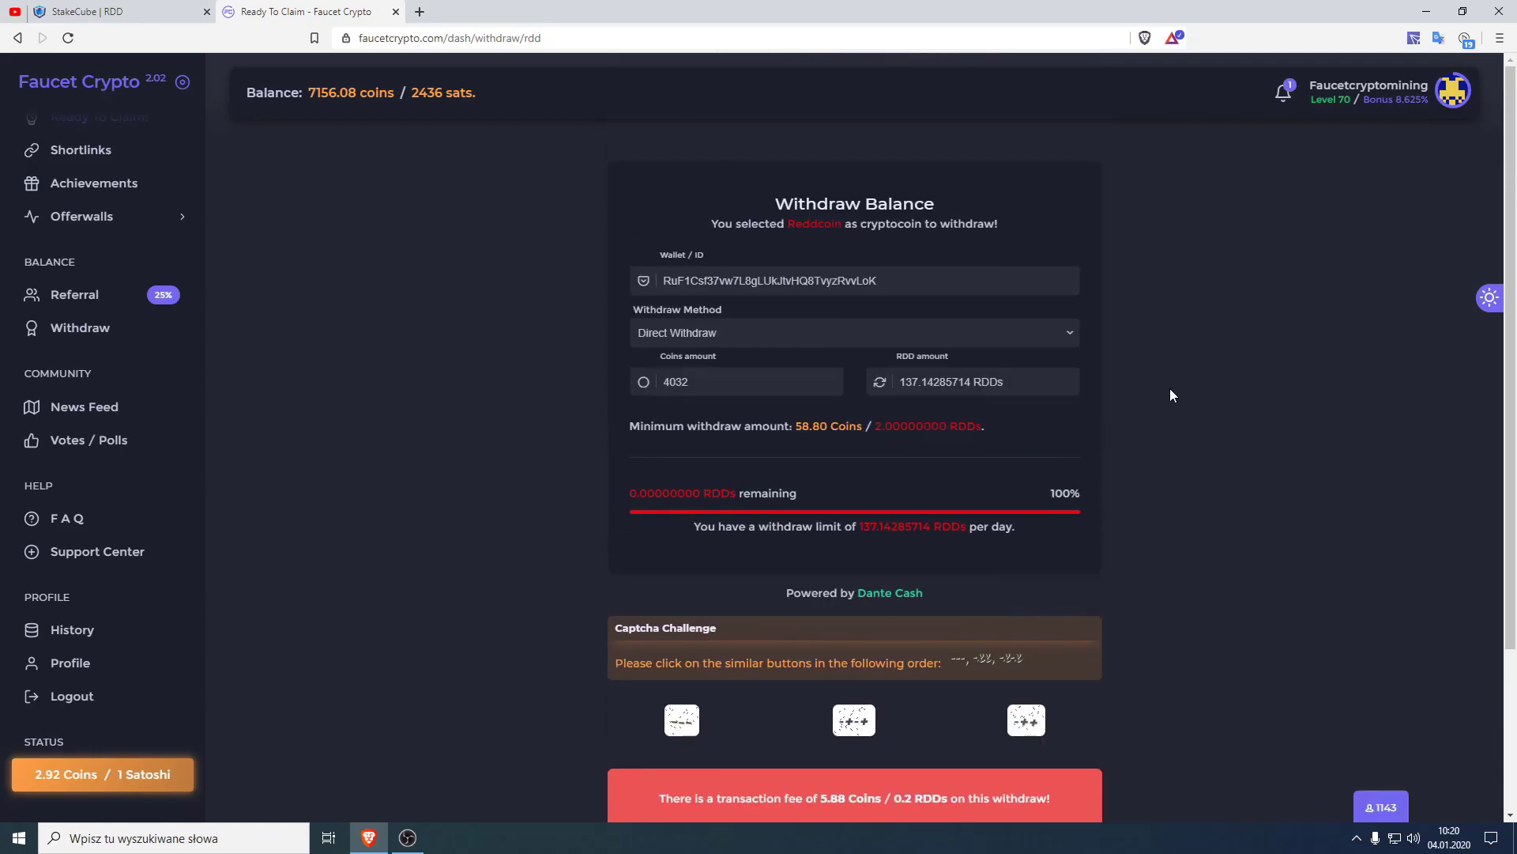
Switch to the StakeCube site, check Reddcoin's activity log and return to the coin overview
click(119, 11)
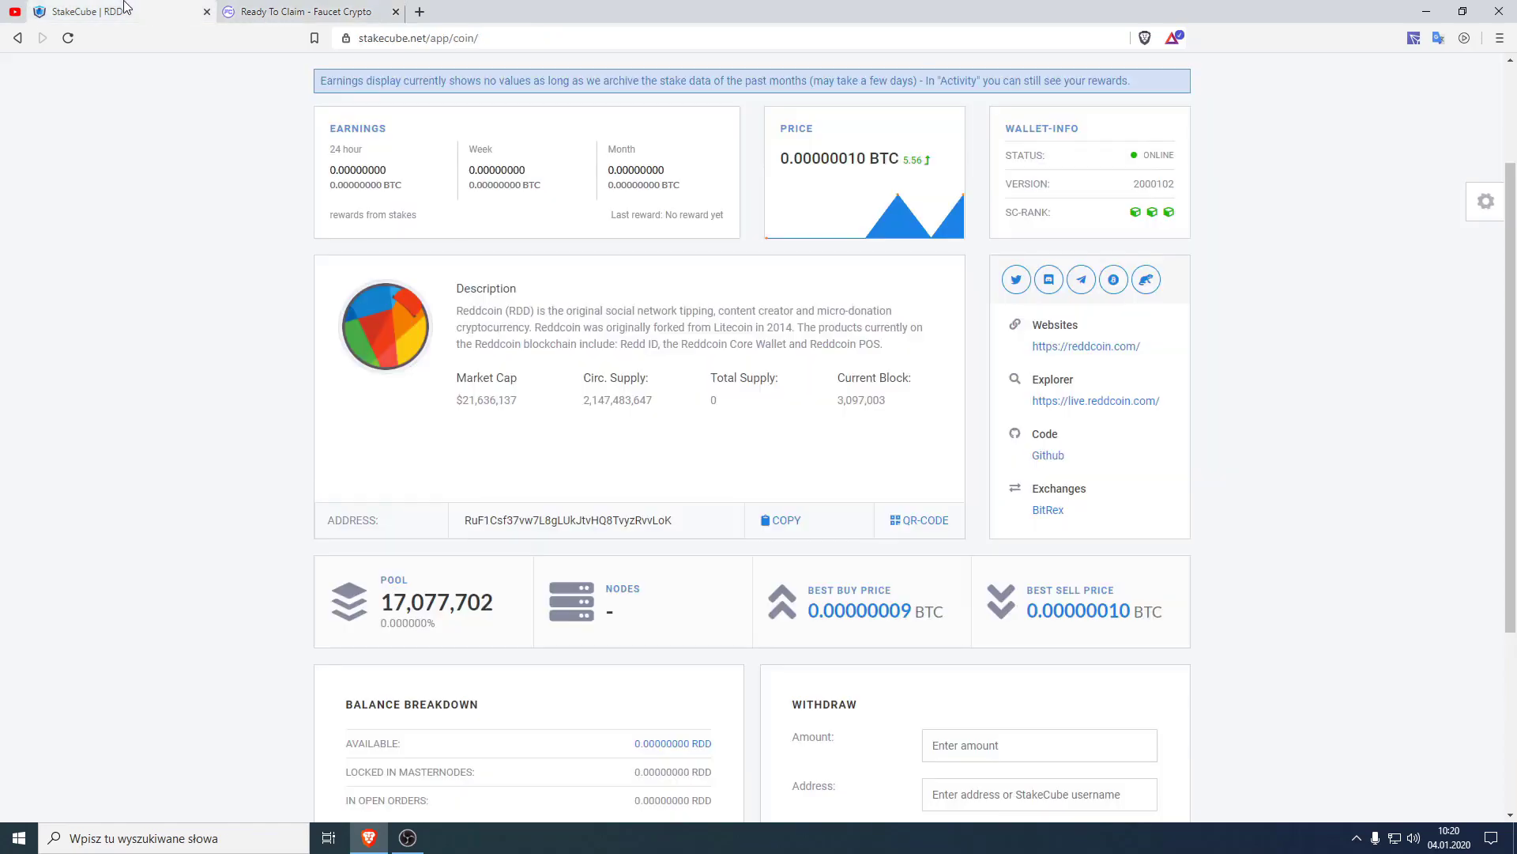
scroll(626, 415, up, 2)
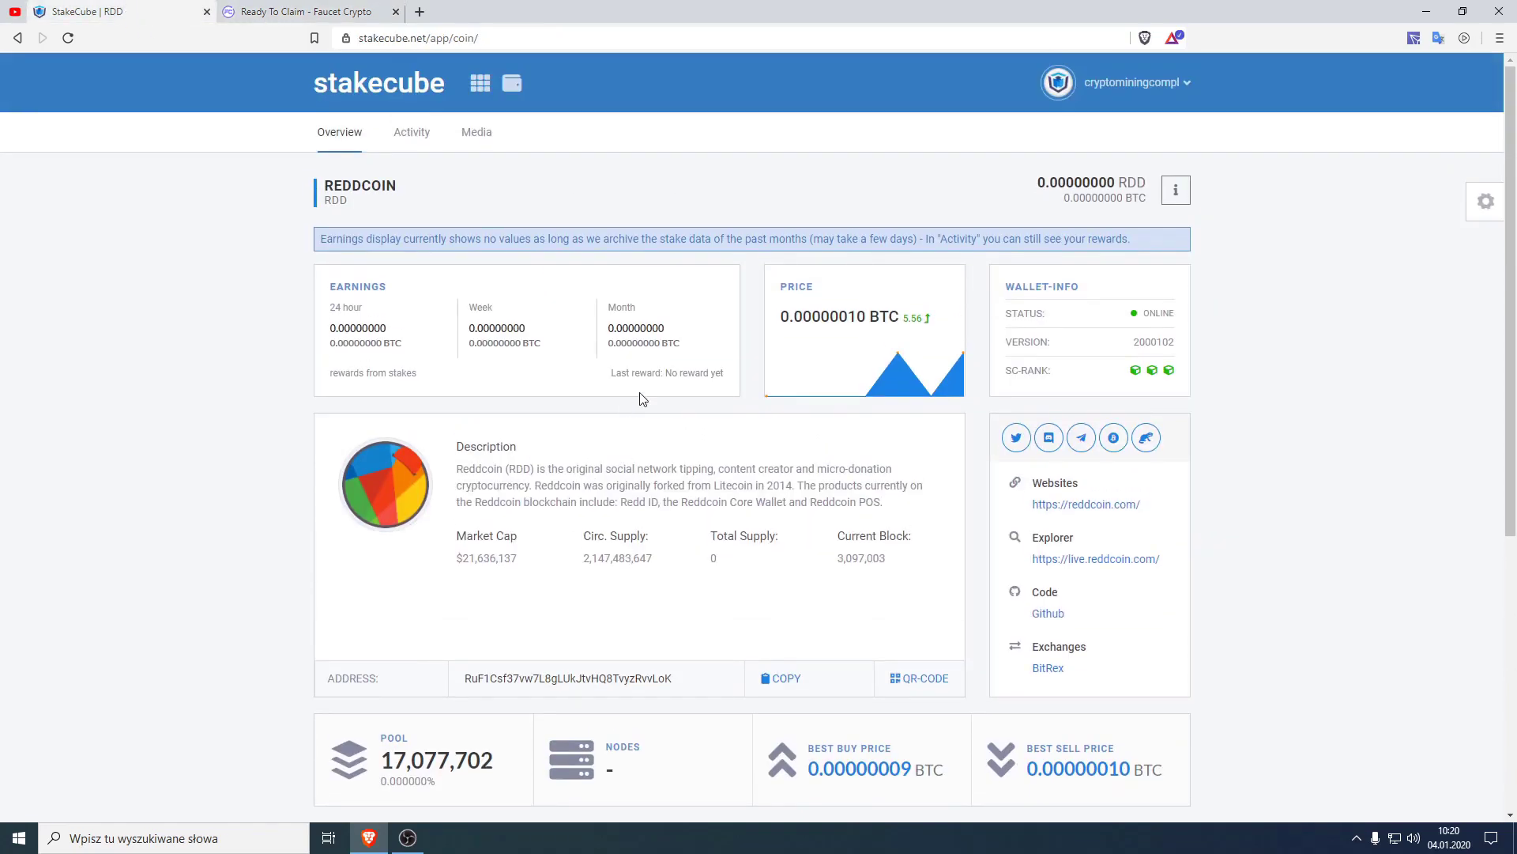
click(417, 129)
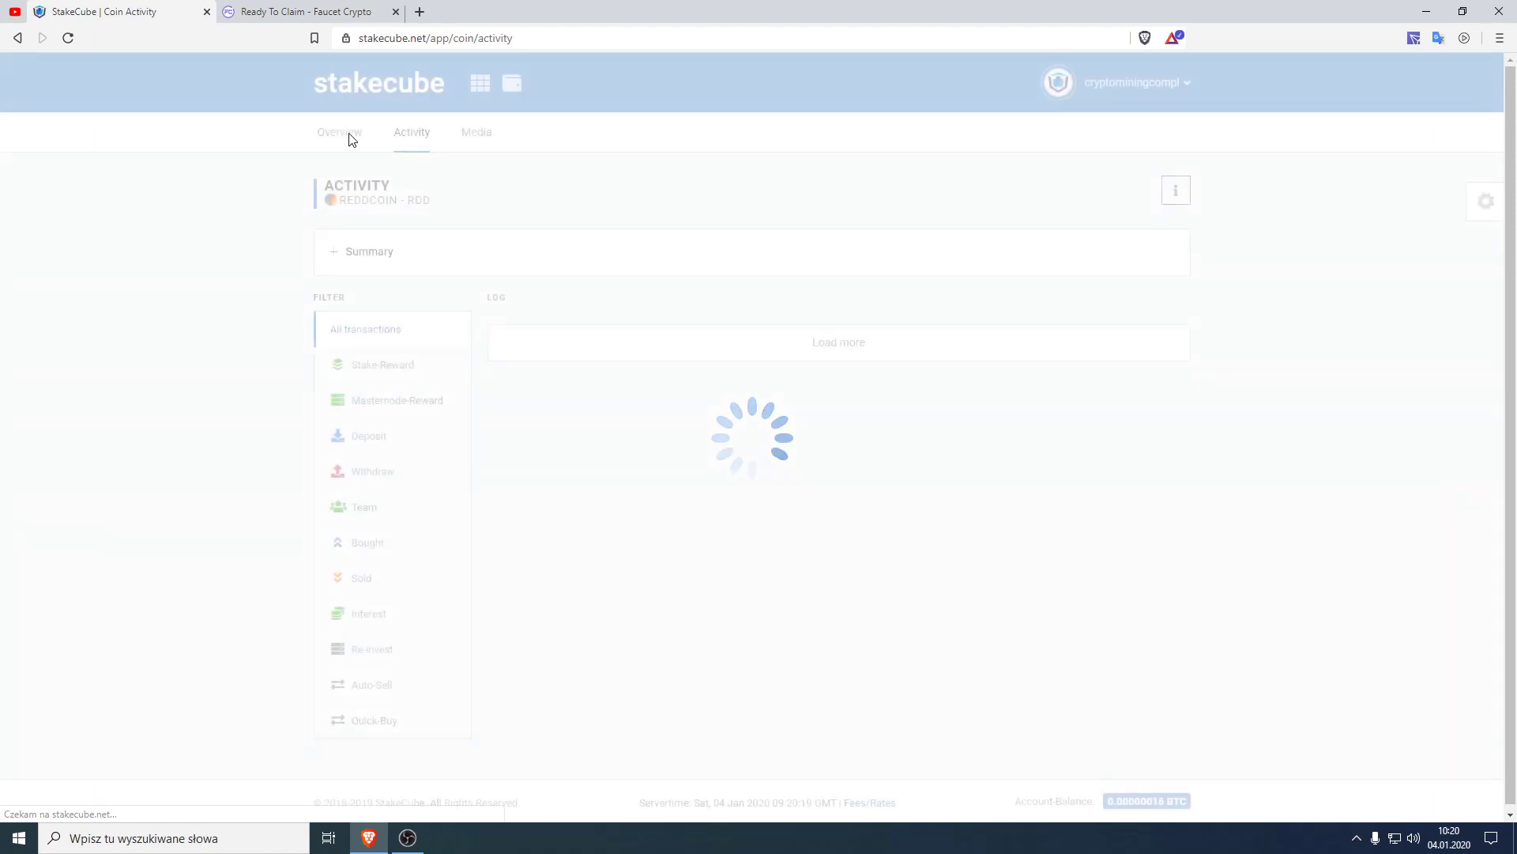
click(337, 140)
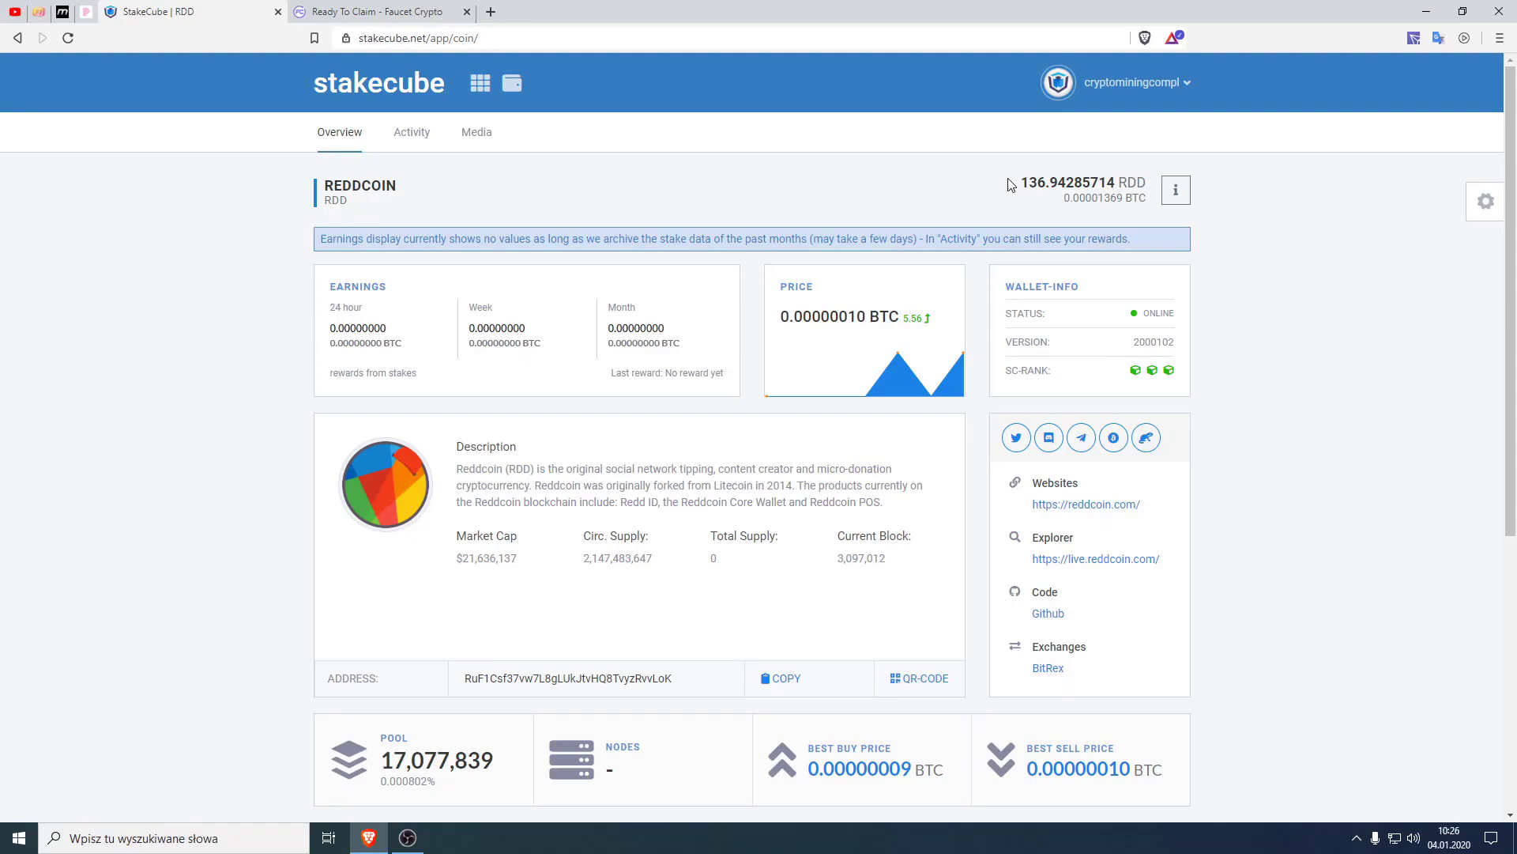
Inspect the received Reddcoin balance, its BTC equivalent and the coin's balance breakdown
drag(1020, 182, 1150, 211)
click(1150, 213)
drag(1061, 198, 1128, 210)
click(1129, 220)
scroll(1122, 206, down, 5)
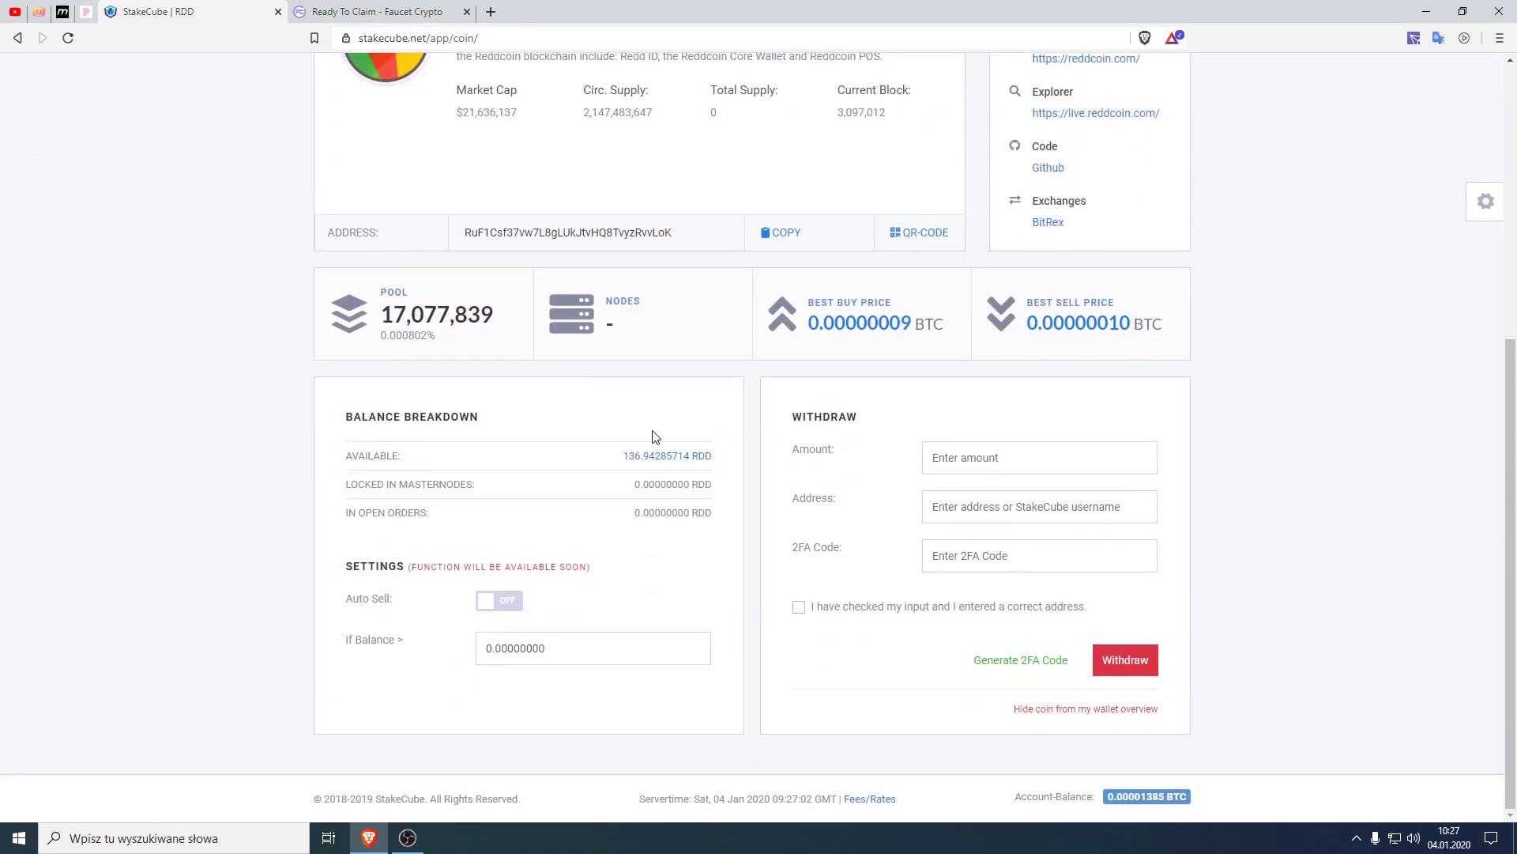
scroll(578, 419, up, 5)
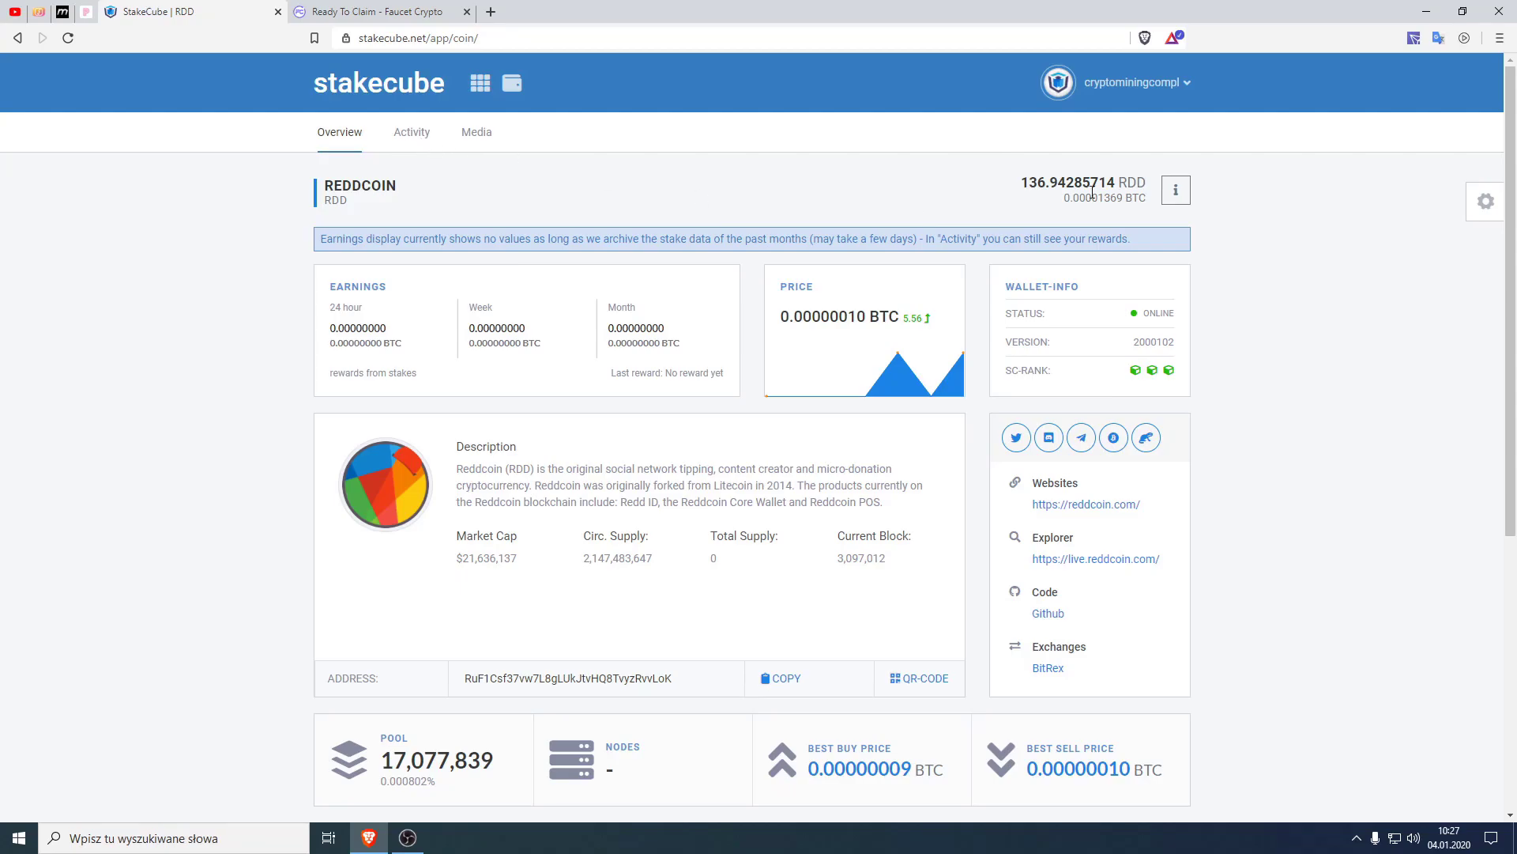
Highlight the Reddcoin balance in the page header again and check the current time and date on the system clock
drag(1021, 187, 1116, 187)
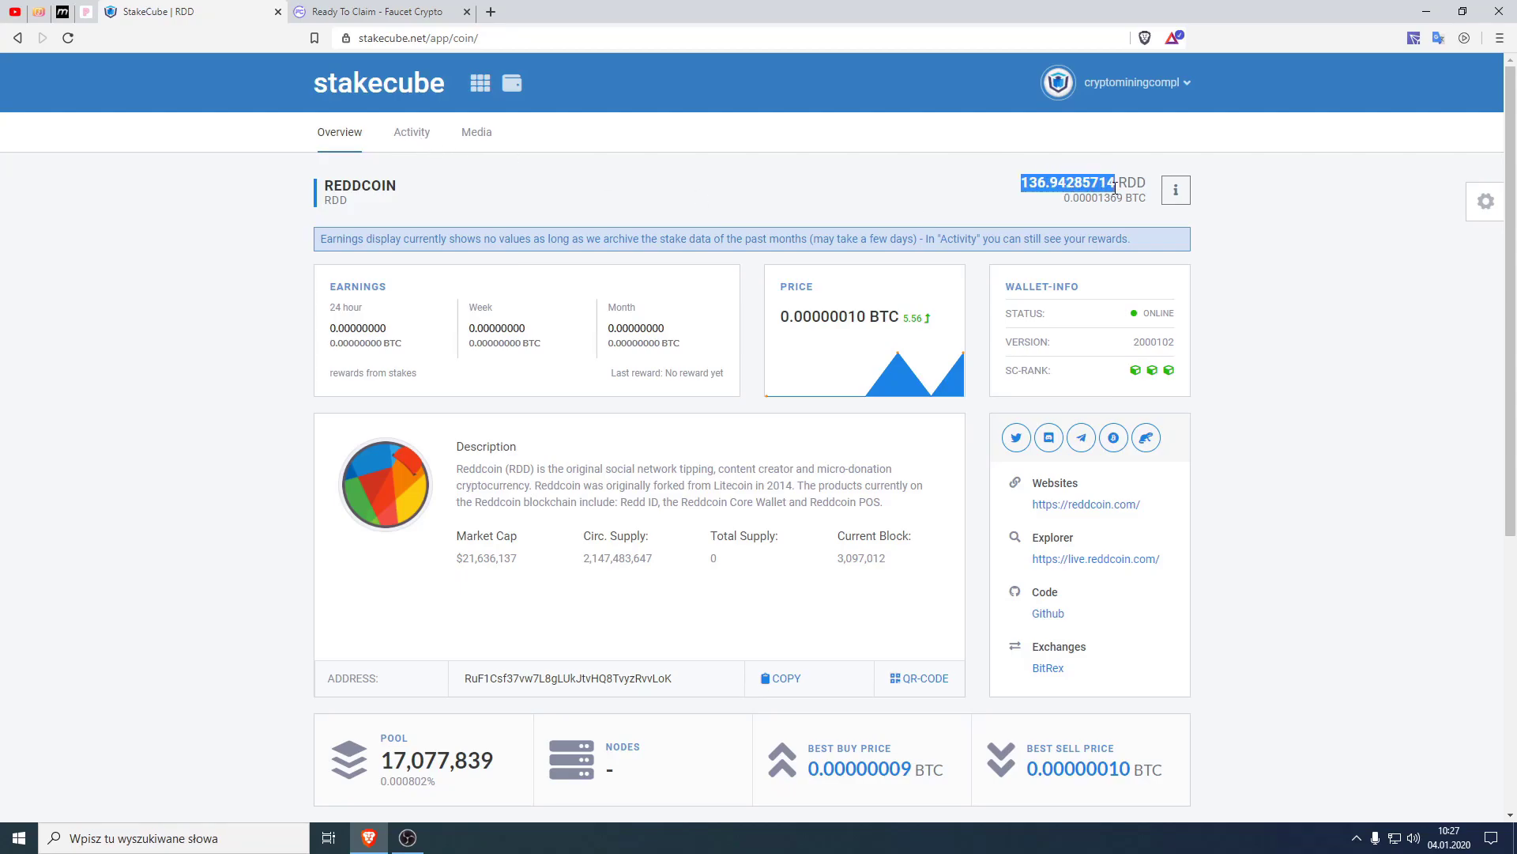
click(1132, 172)
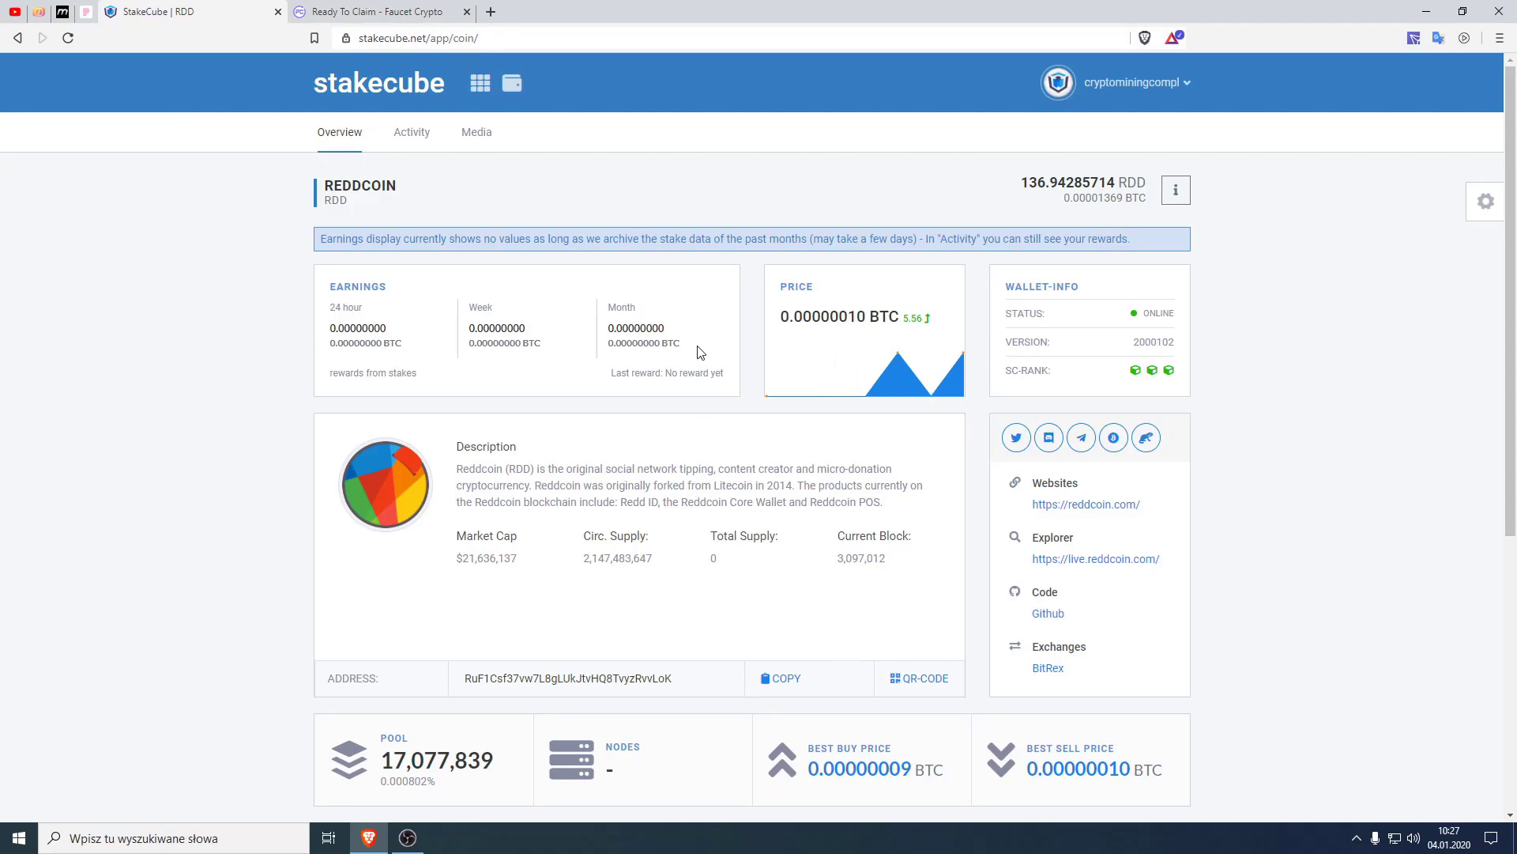
drag(1015, 176, 1150, 194)
click(1132, 213)
click(1449, 836)
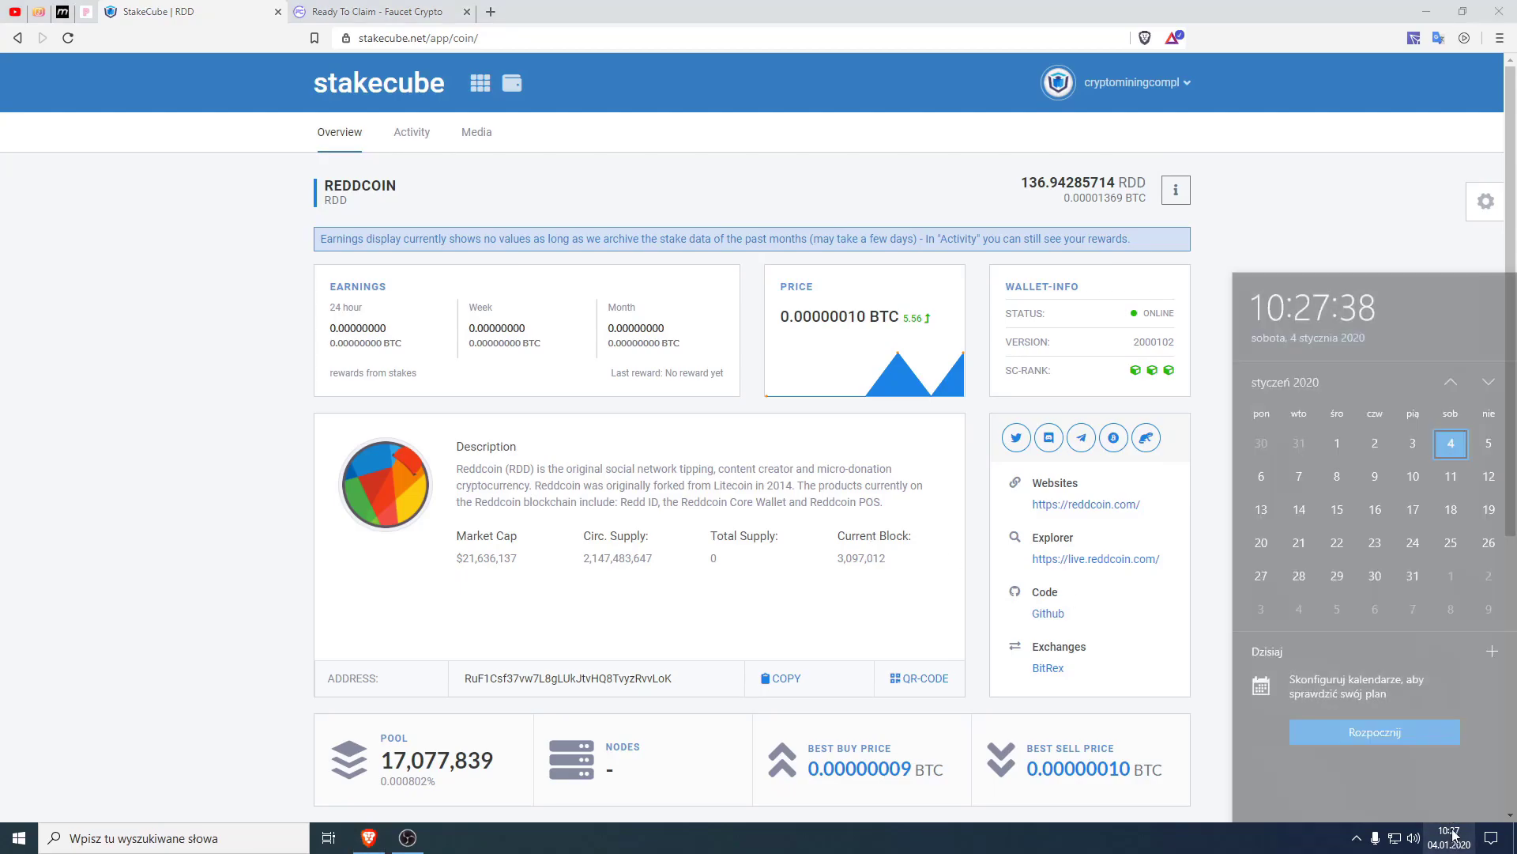
click(1338, 209)
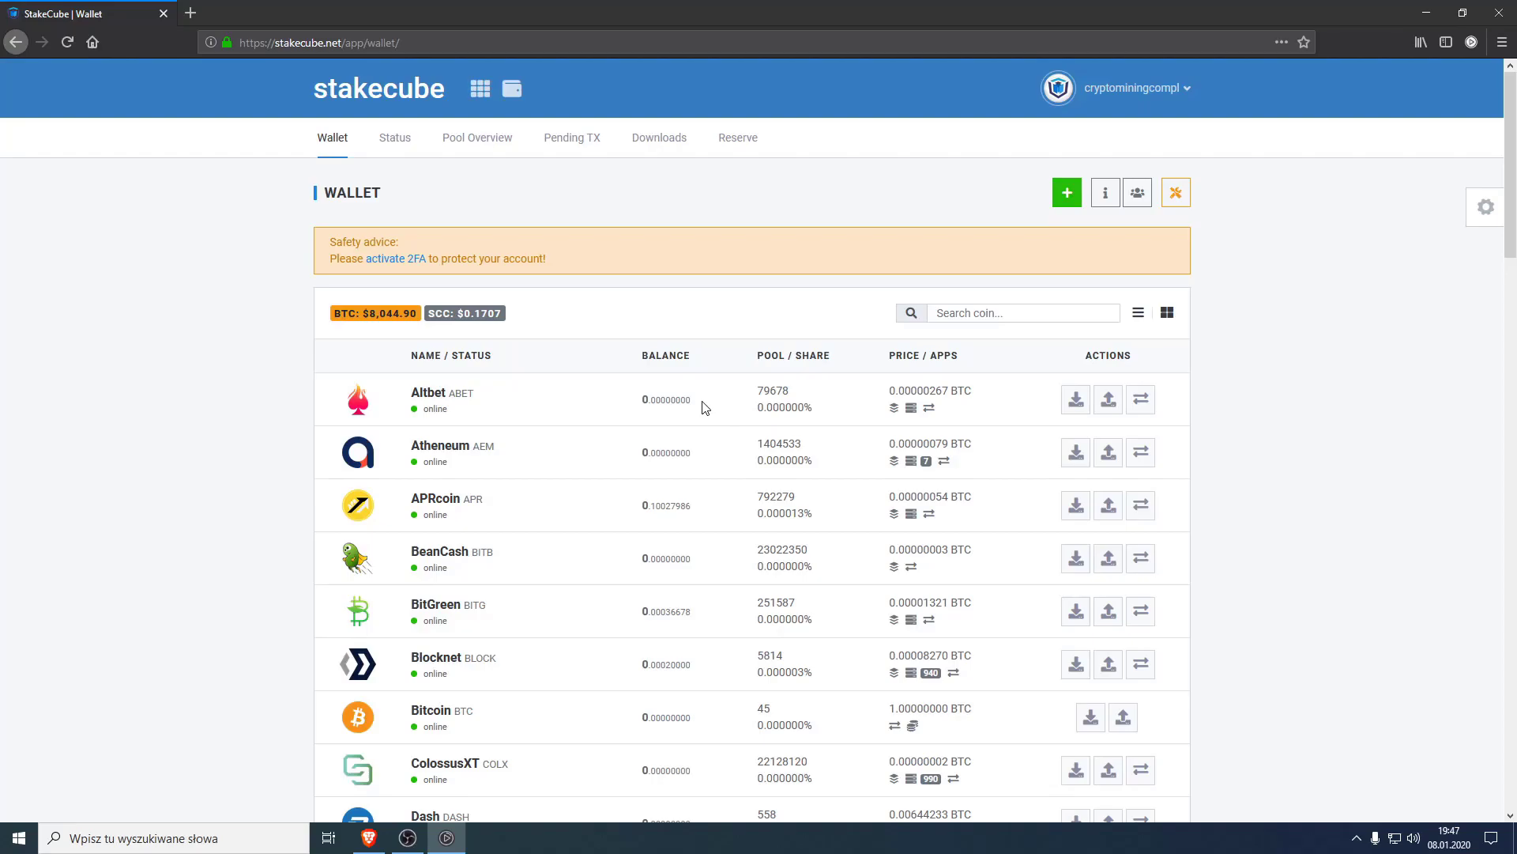
Examine the coin balances in the StakeCube wallet list, including the Reddcoin balance and its value
scroll(680, 423, down, 12)
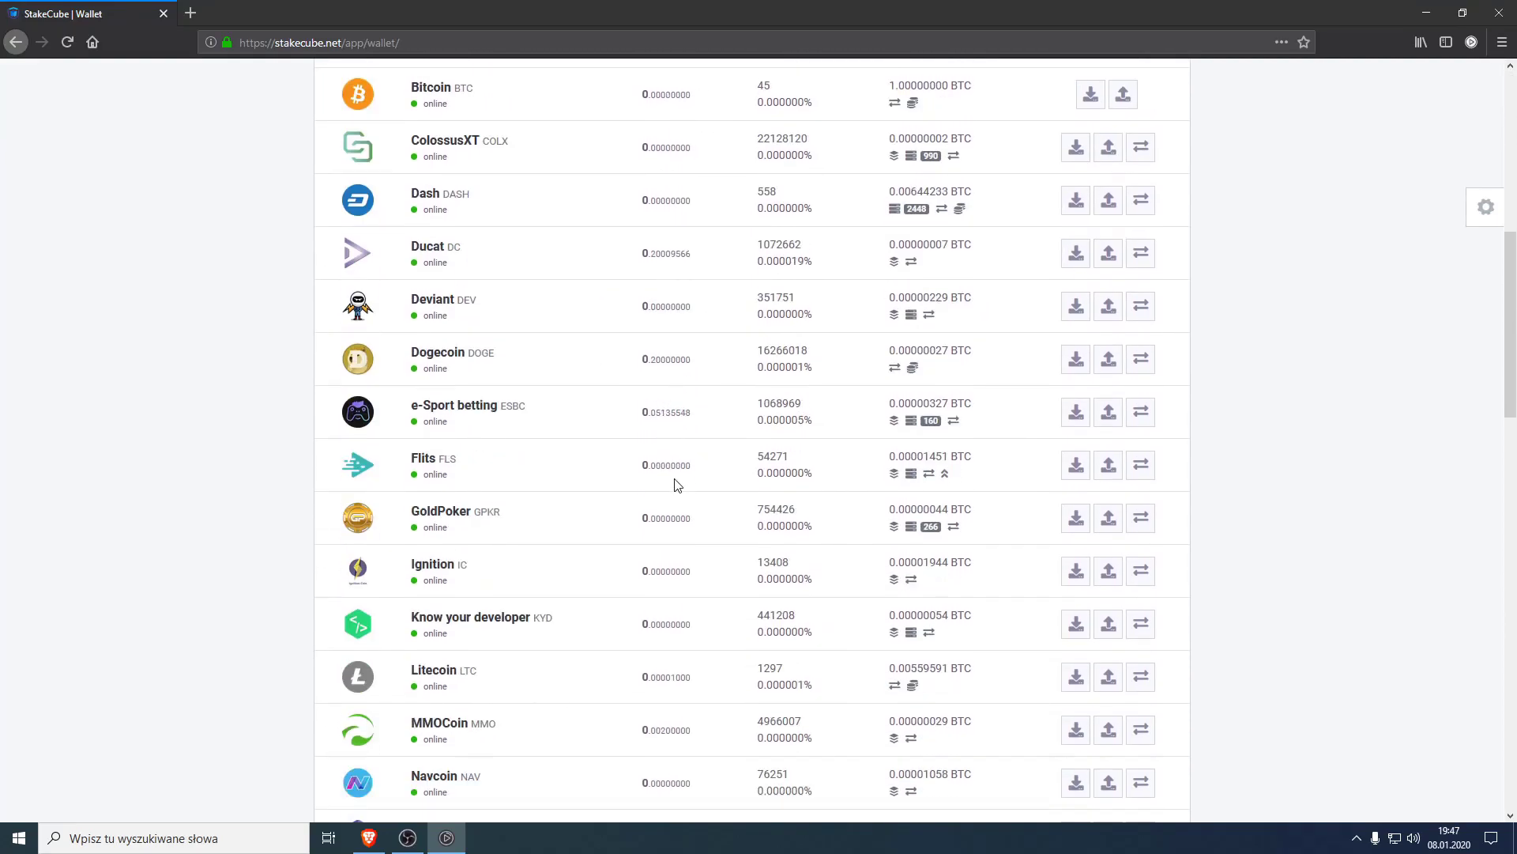
drag(640, 676, 706, 683)
click(717, 686)
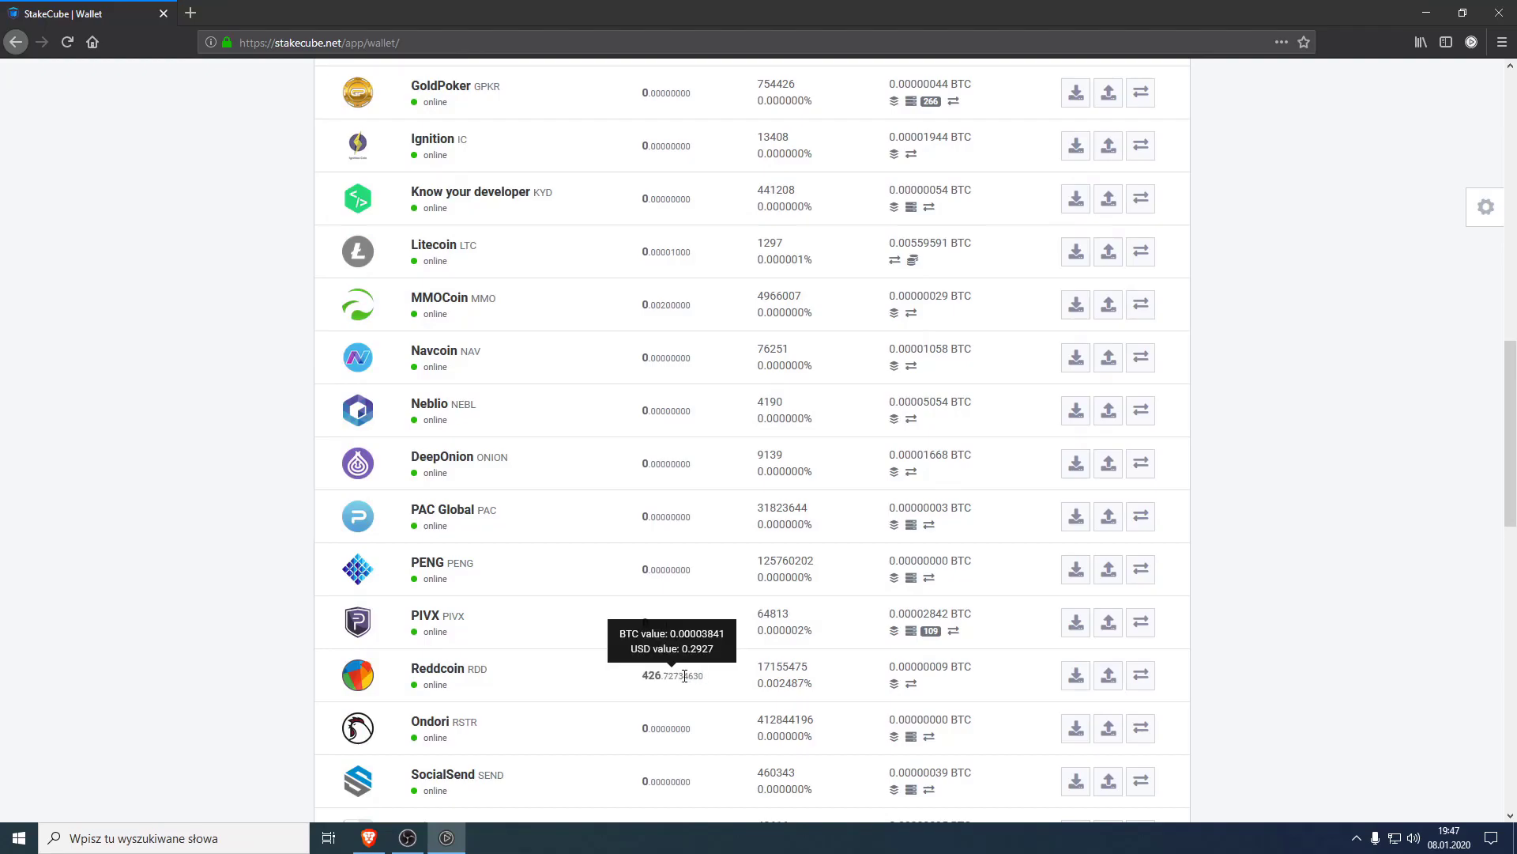
scroll(581, 617, down, 8)
scroll(580, 617, down, 3)
scroll(389, 429, up, 15)
scroll(440, 443, down, 8)
Open the Reddcoin page from the wallet list and review its balance breakdown and withdrawal section
click(437, 507)
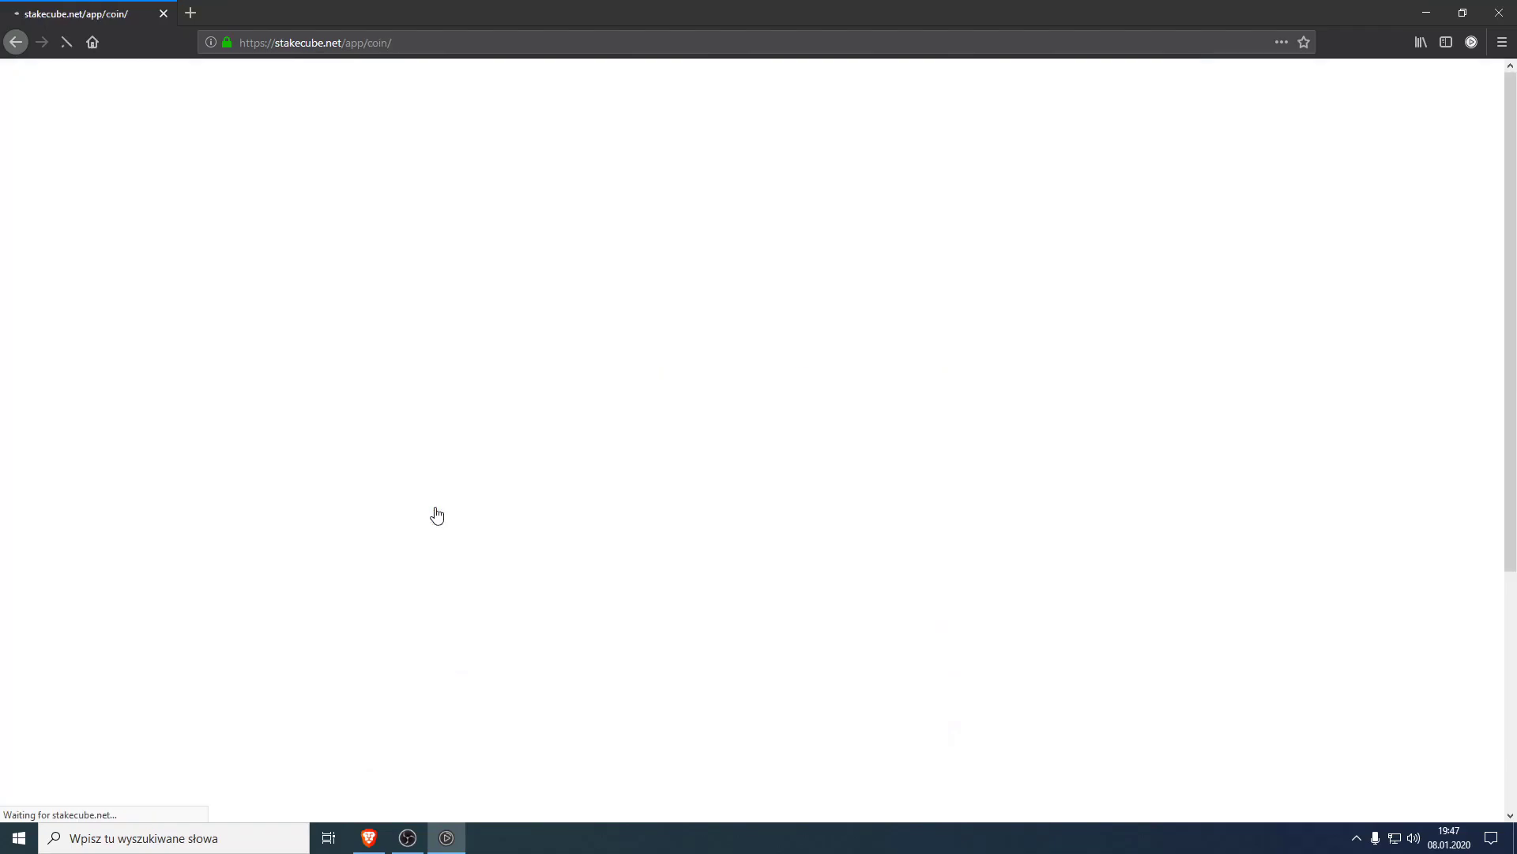
scroll(505, 514, down, 4)
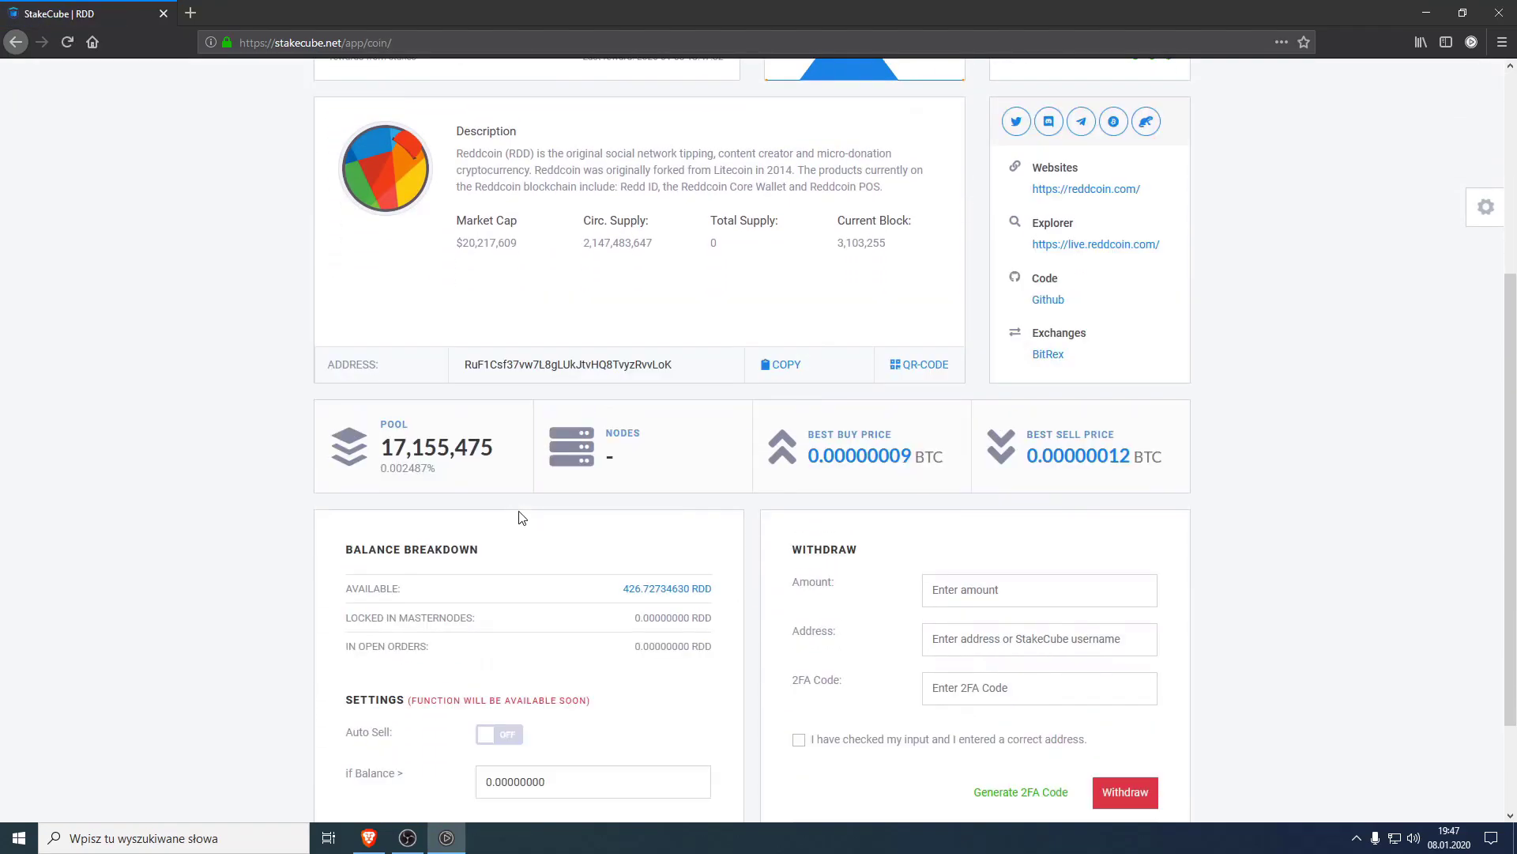
scroll(521, 518, down, 2)
scroll(562, 545, up, 6)
Open Reddcoin's activity log and filter it to show only Stake-Reward transactions
click(419, 150)
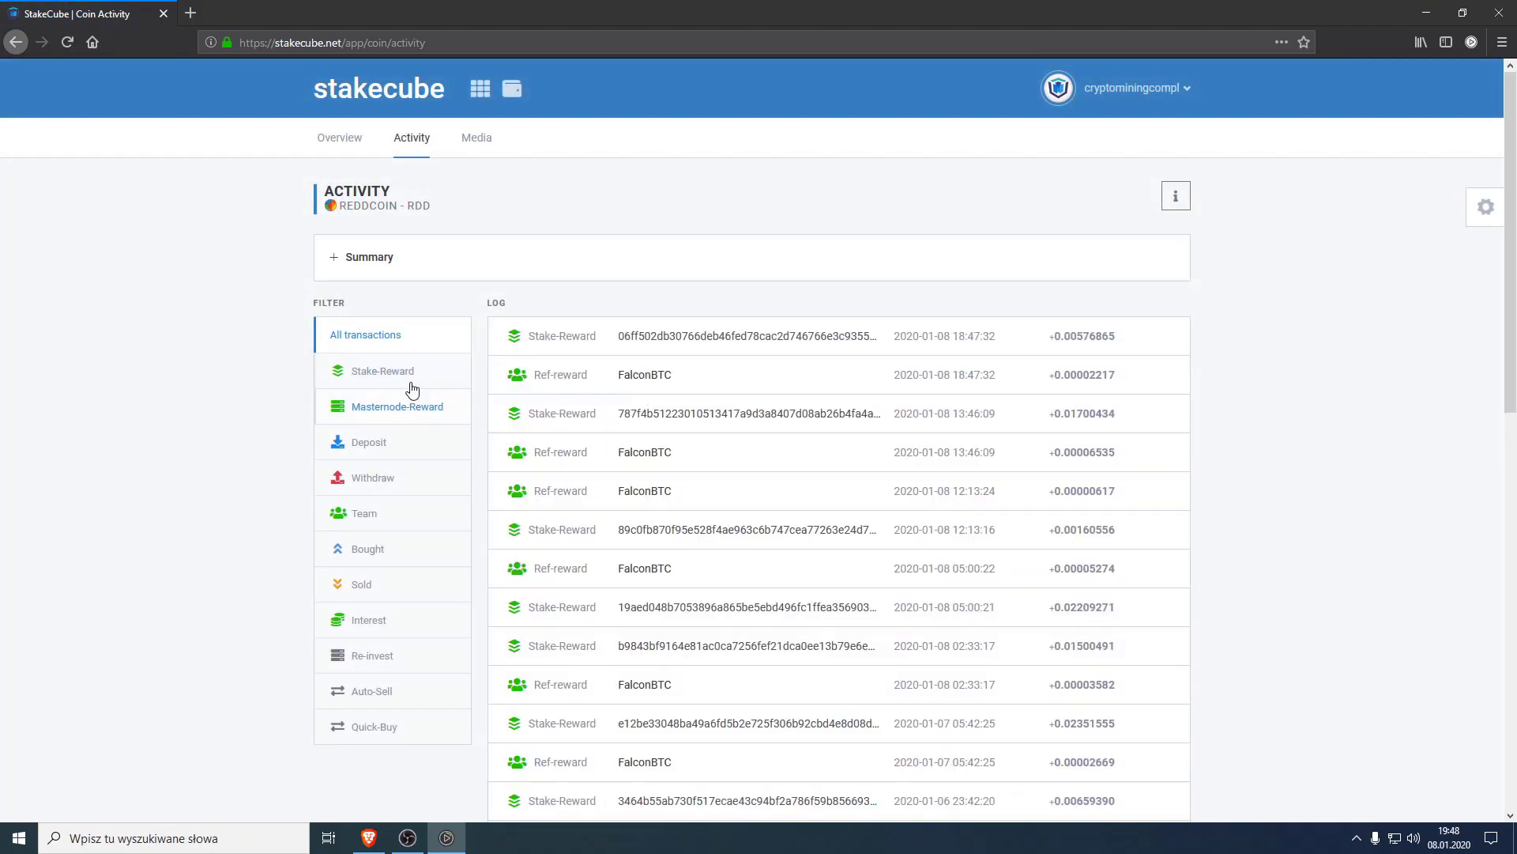
click(411, 384)
scroll(514, 371, down, 4)
scroll(1027, 376, up, 1)
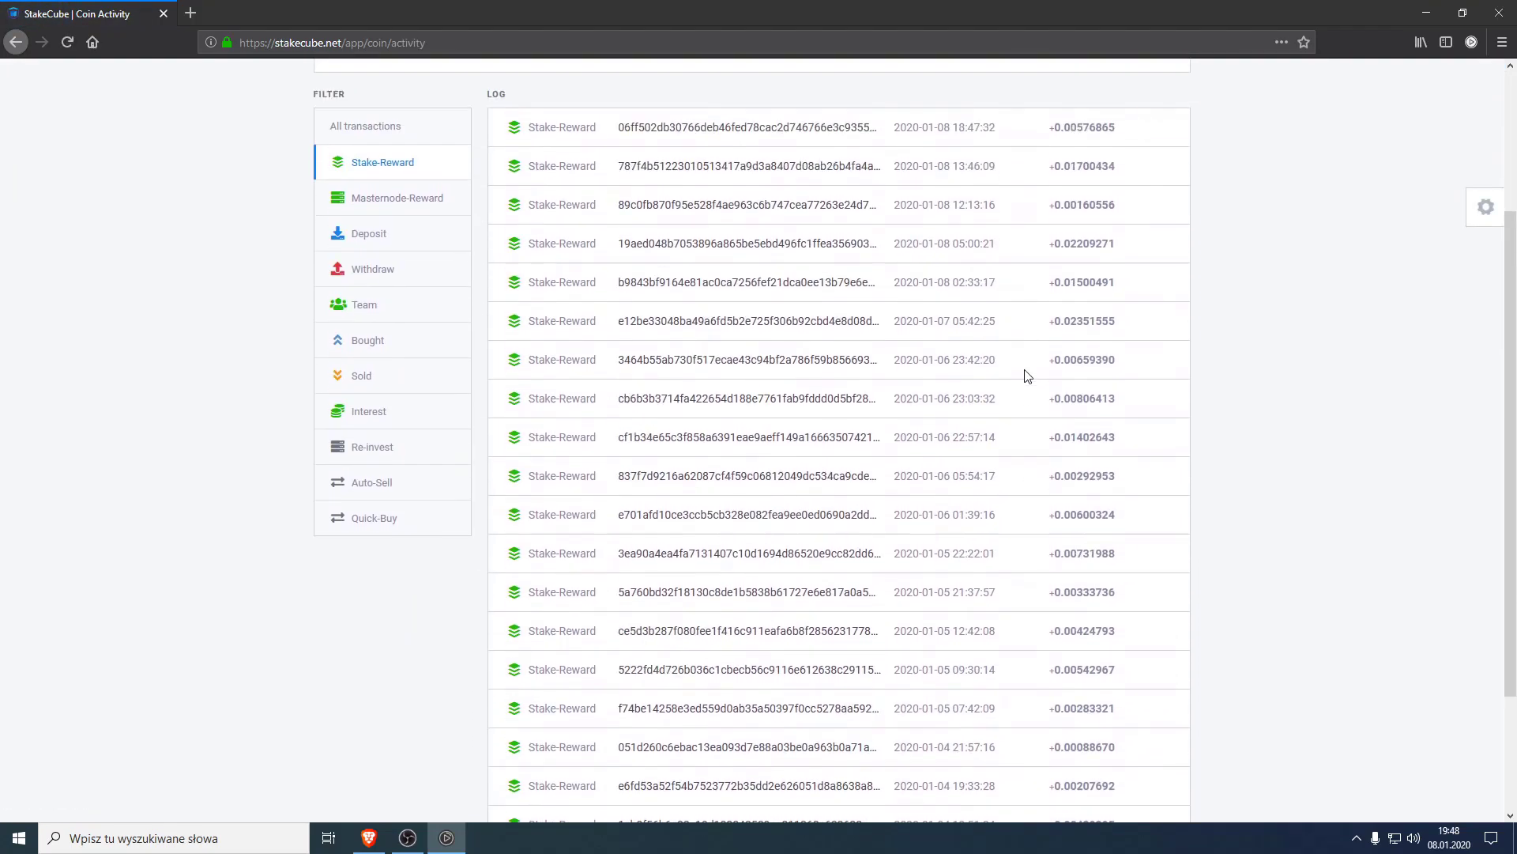
scroll(1028, 376, up, 2)
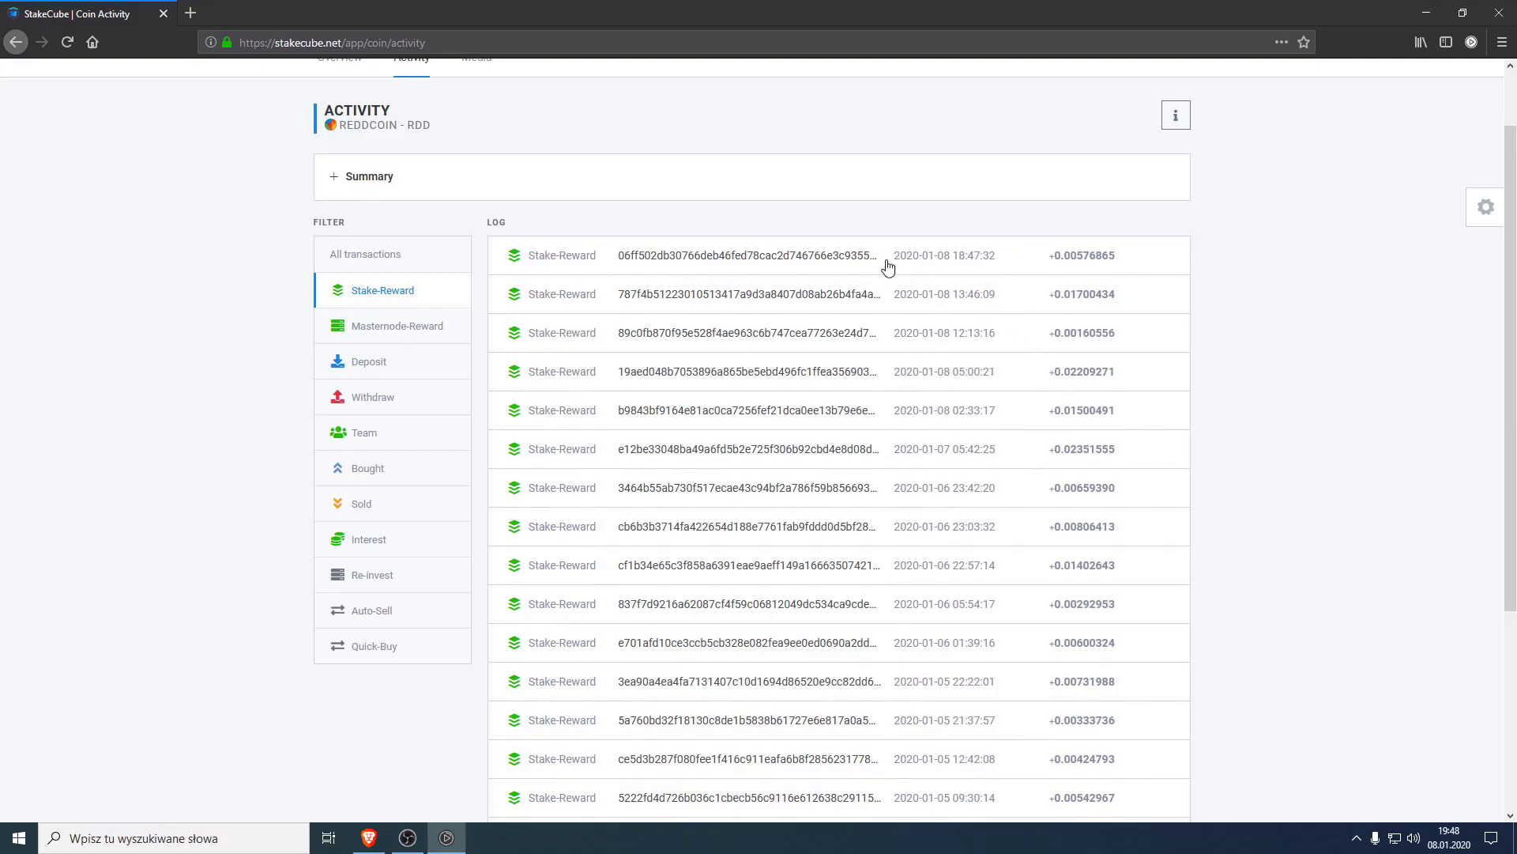
Examine the dates and amounts of the stake-reward entries throughout the filtered log
drag(945, 449, 951, 449)
drag(1127, 410, 1051, 258)
click(1239, 280)
scroll(904, 271, down, 4)
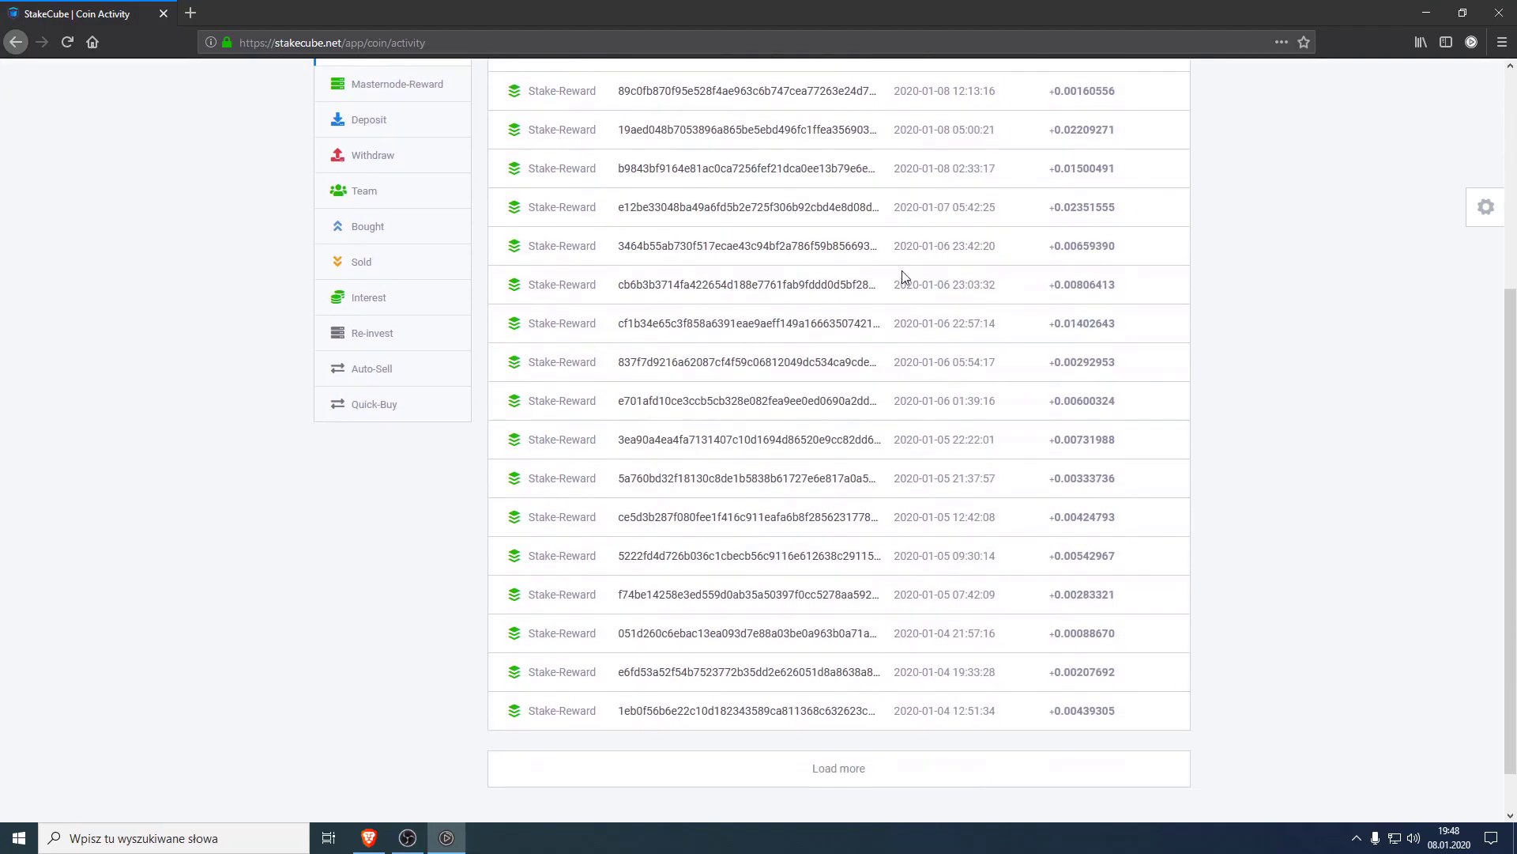
scroll(899, 275, up, 10)
scroll(900, 278, down, 3)
scroll(898, 277, up, 3)
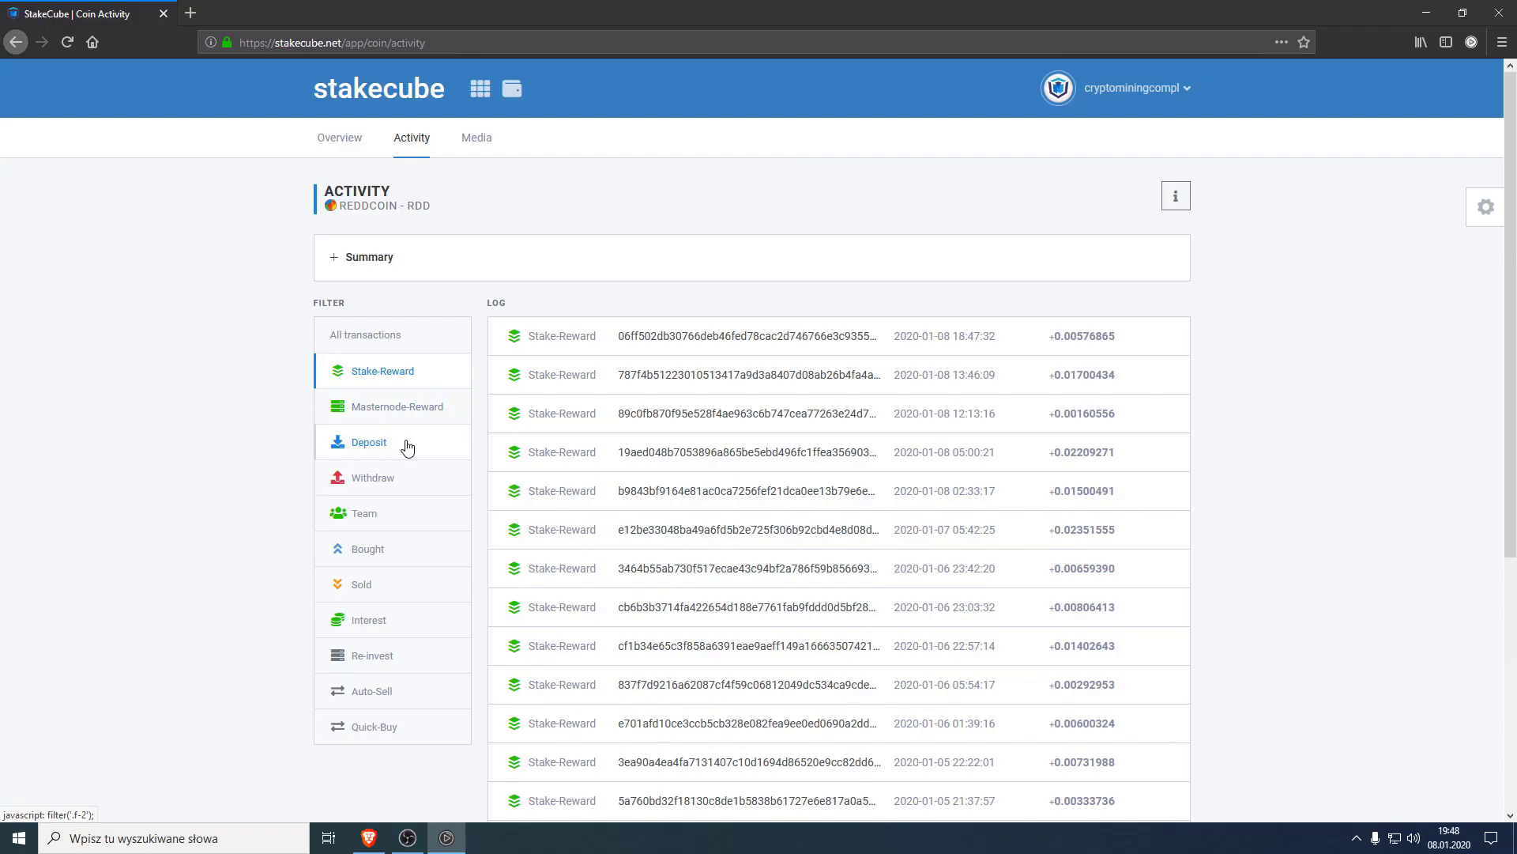
Filter the activity log by Team to view referral rewards, and restore the view of all transactions
click(402, 523)
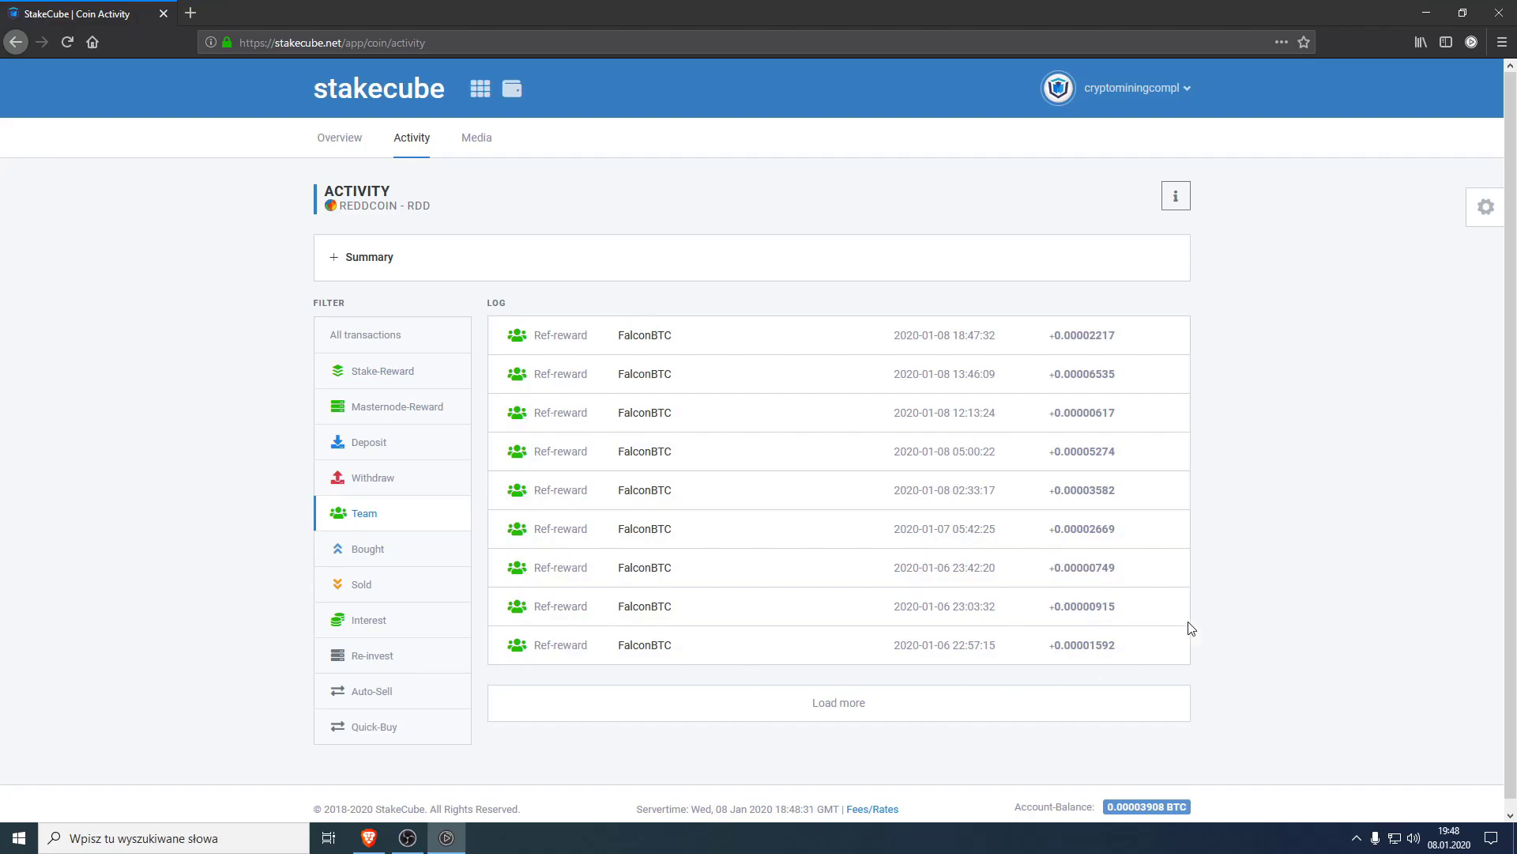
click(385, 337)
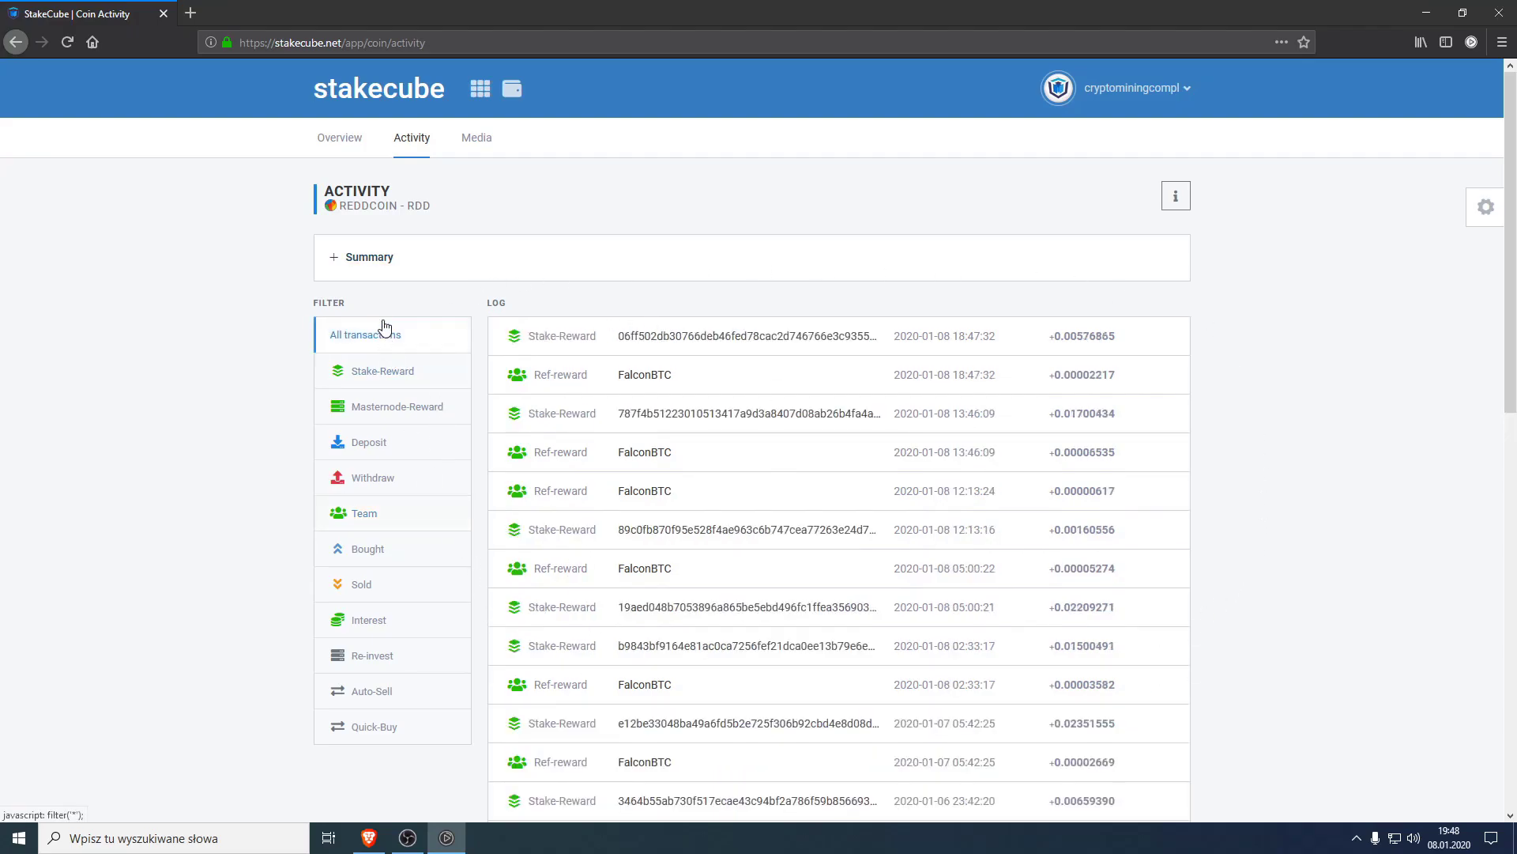
Return to the Reddcoin overview and highlight the coin's total balance with its BTC value
click(357, 146)
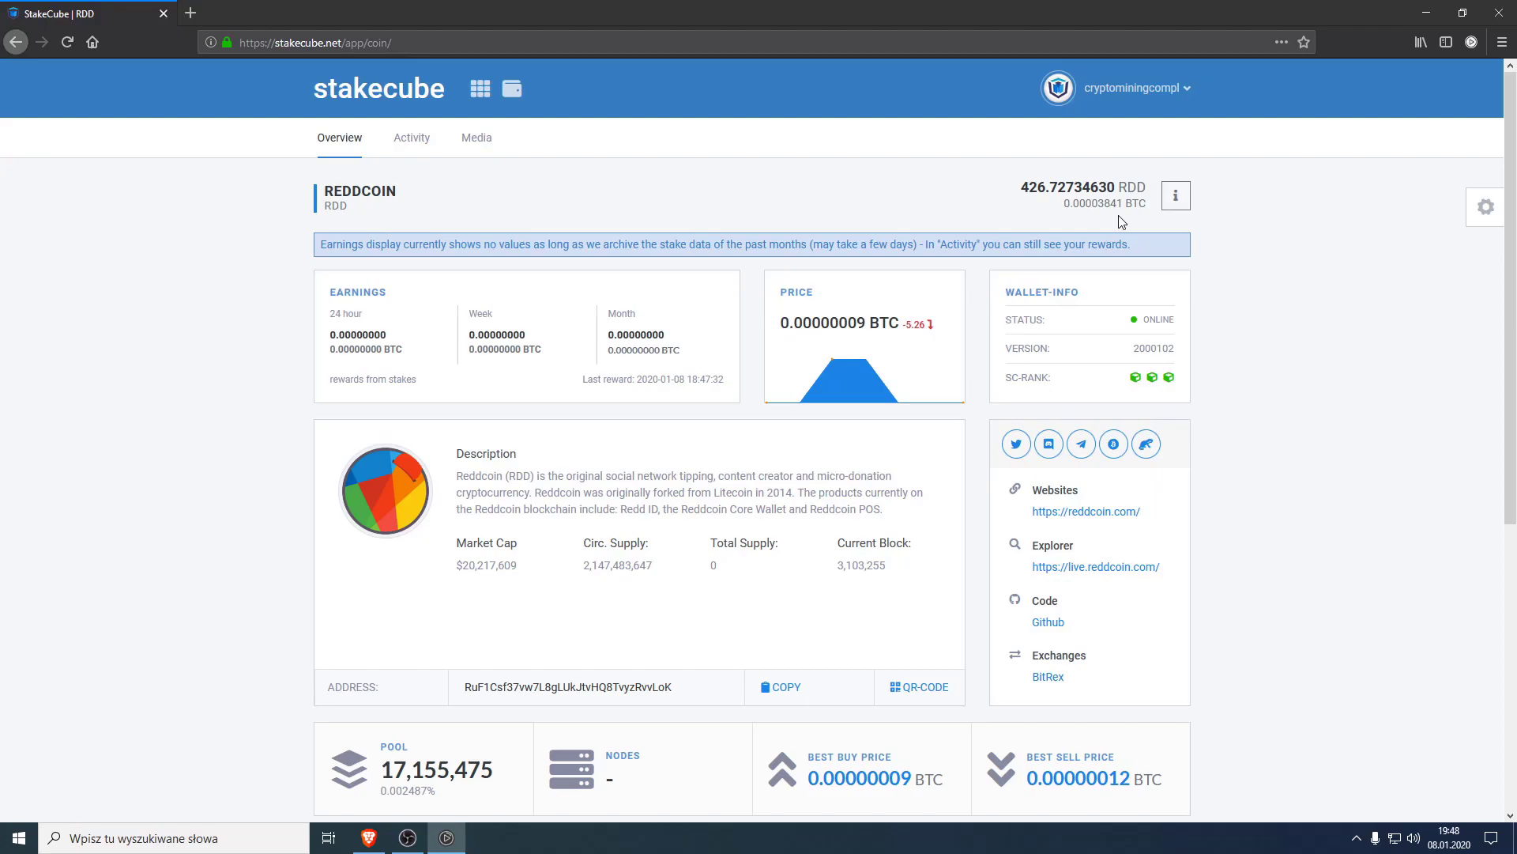
drag(1024, 188, 1160, 193)
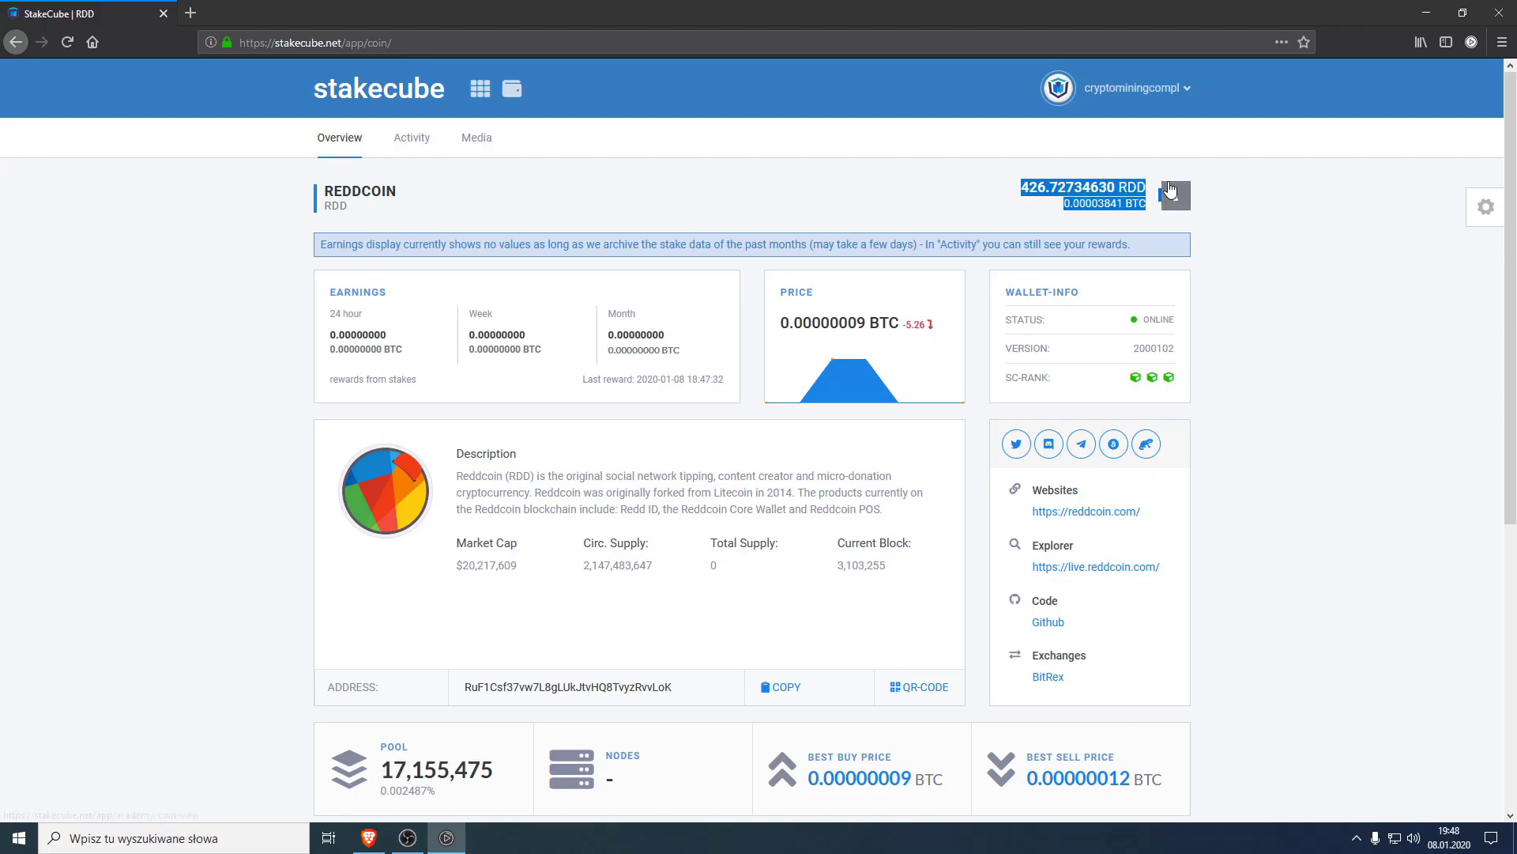
click(1165, 162)
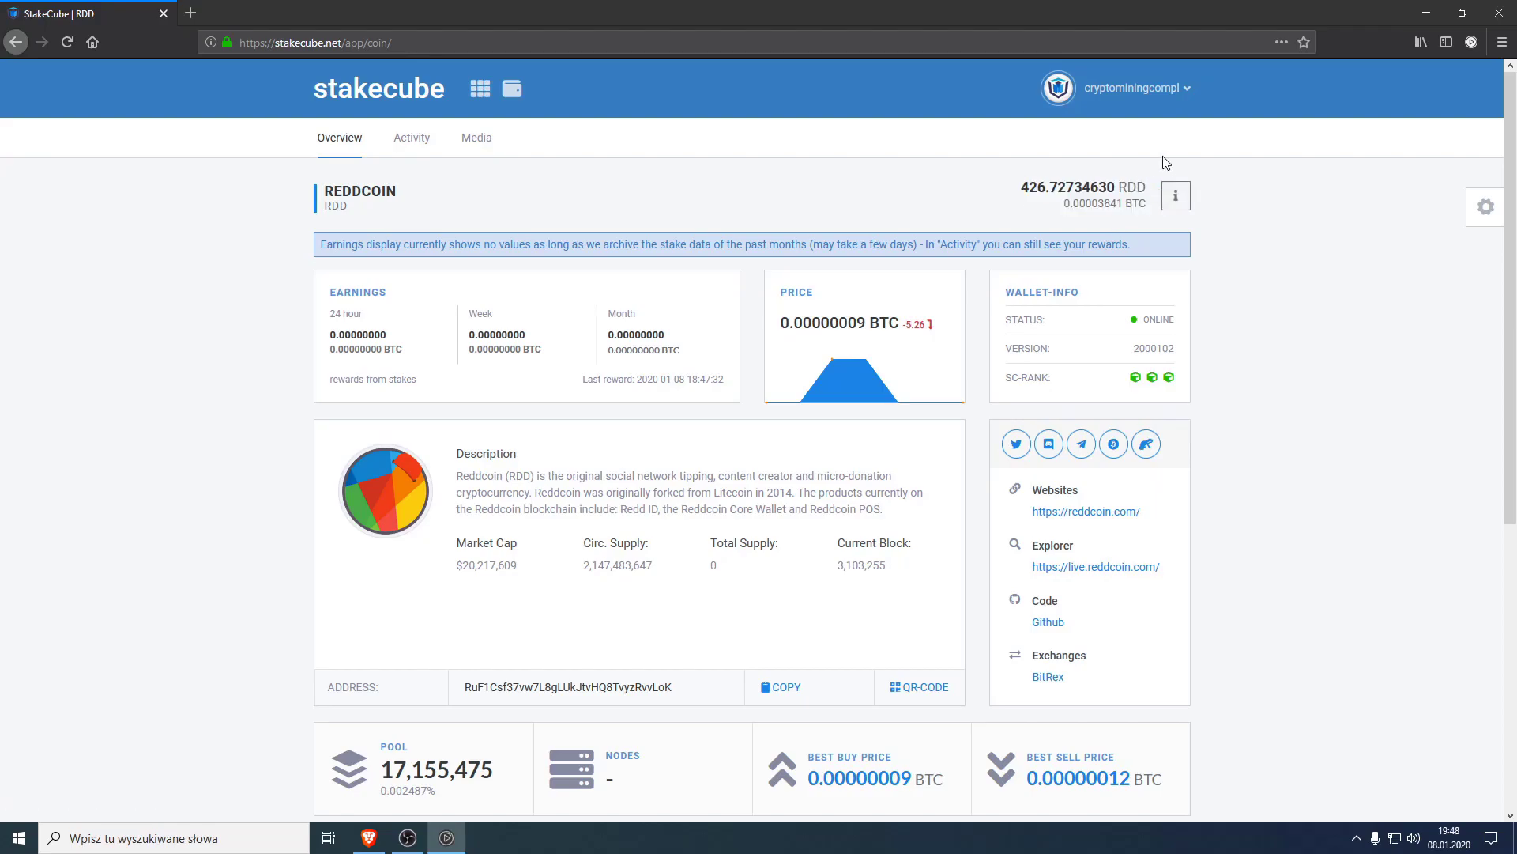
Open the Faucets page of StakeCube's Community app and go to the premium faucets list
click(480, 87)
click(573, 430)
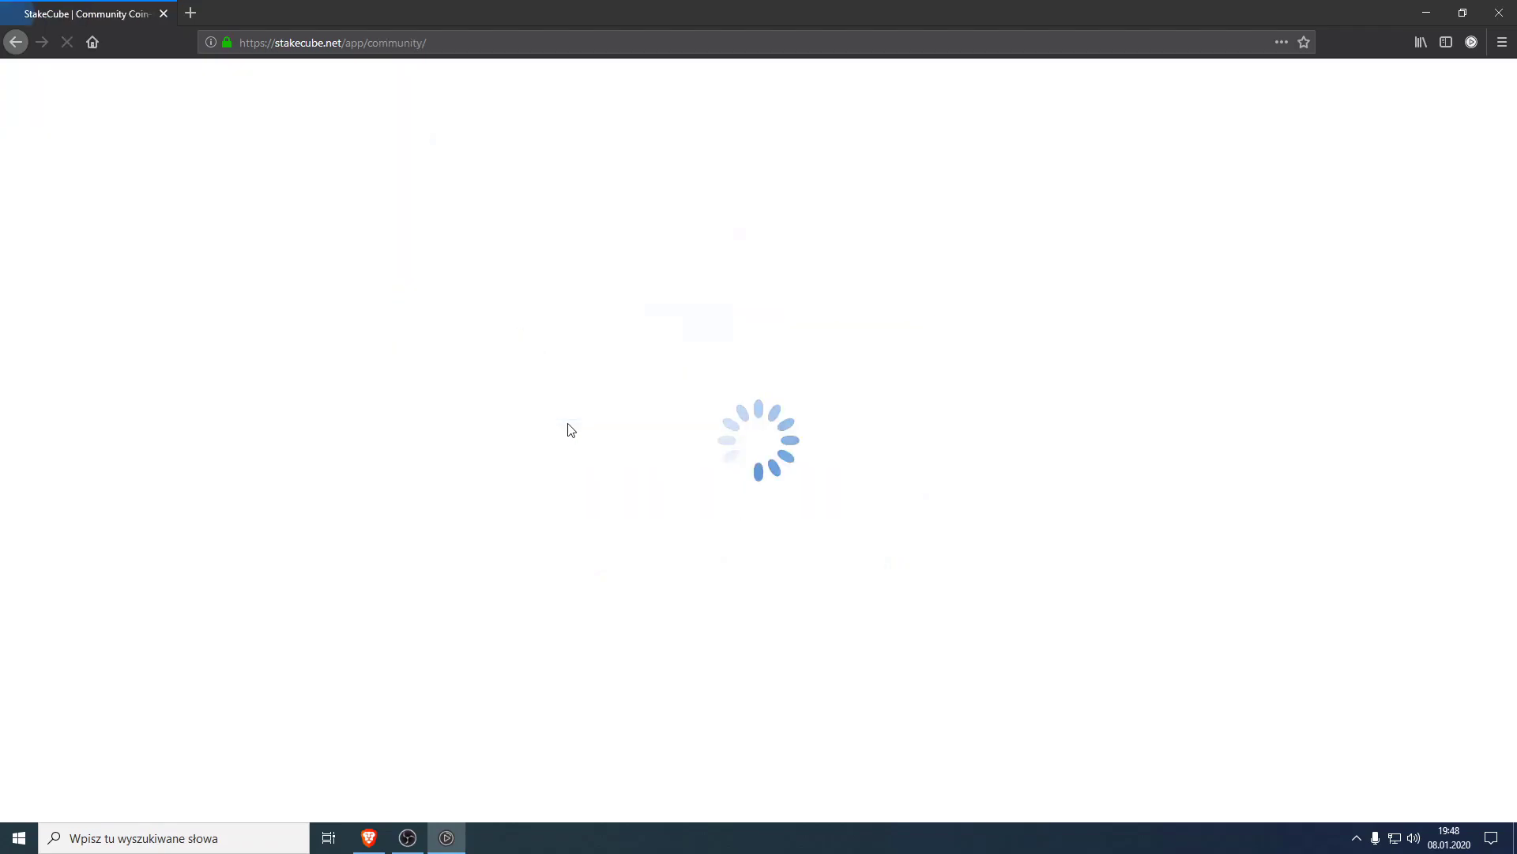
click(601, 150)
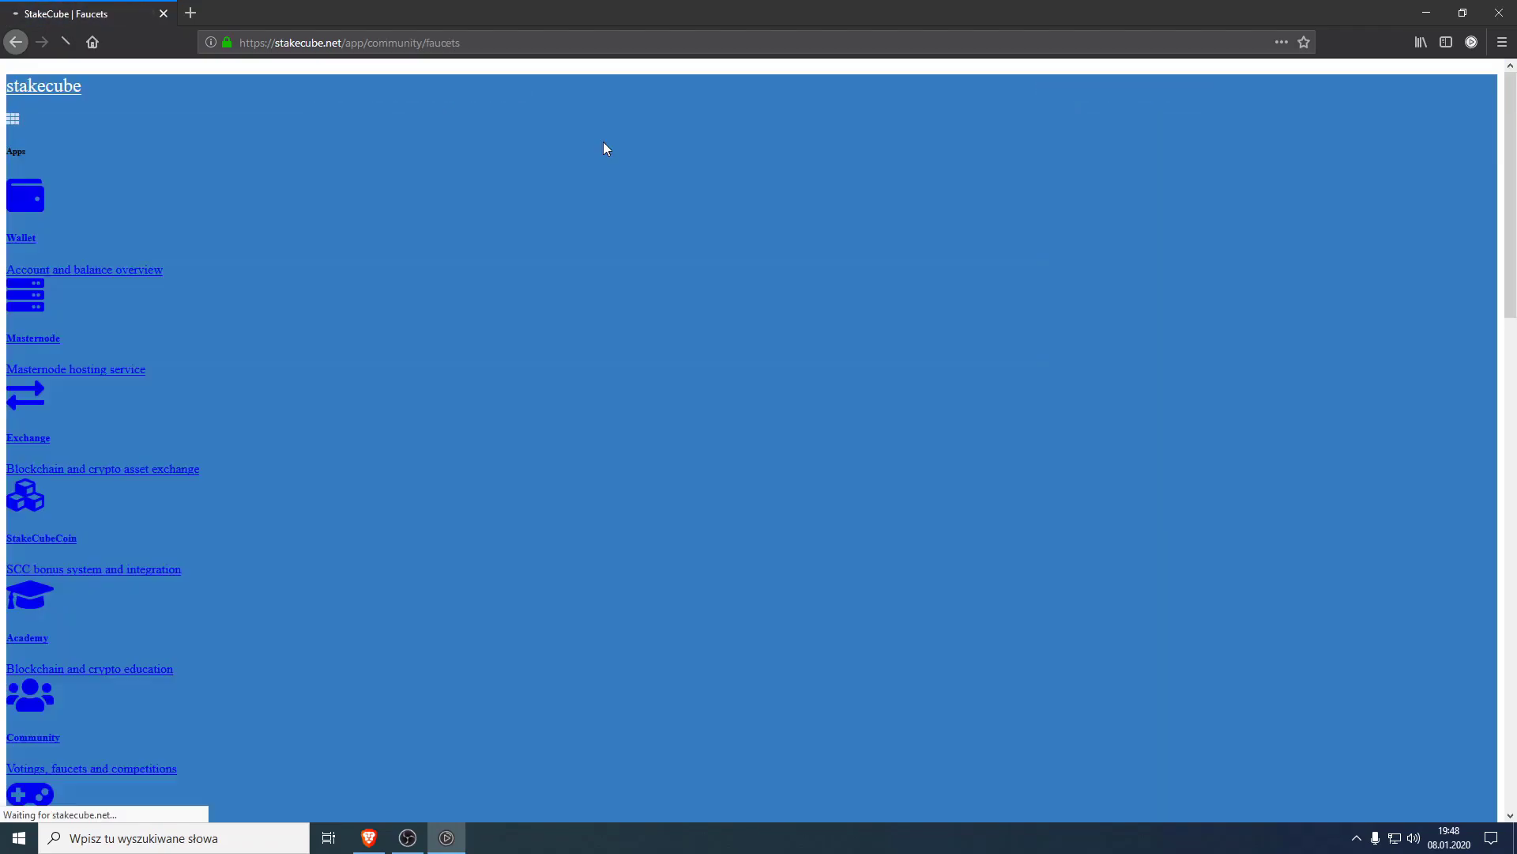
scroll(1023, 406, down, 3)
scroll(1019, 402, up, 1)
Claim the premium faucets for StakeCubeCoin, SpectrumX, e-Sport betting, APRcoin, TRBO, Vsync and MMOCoin
click(1149, 270)
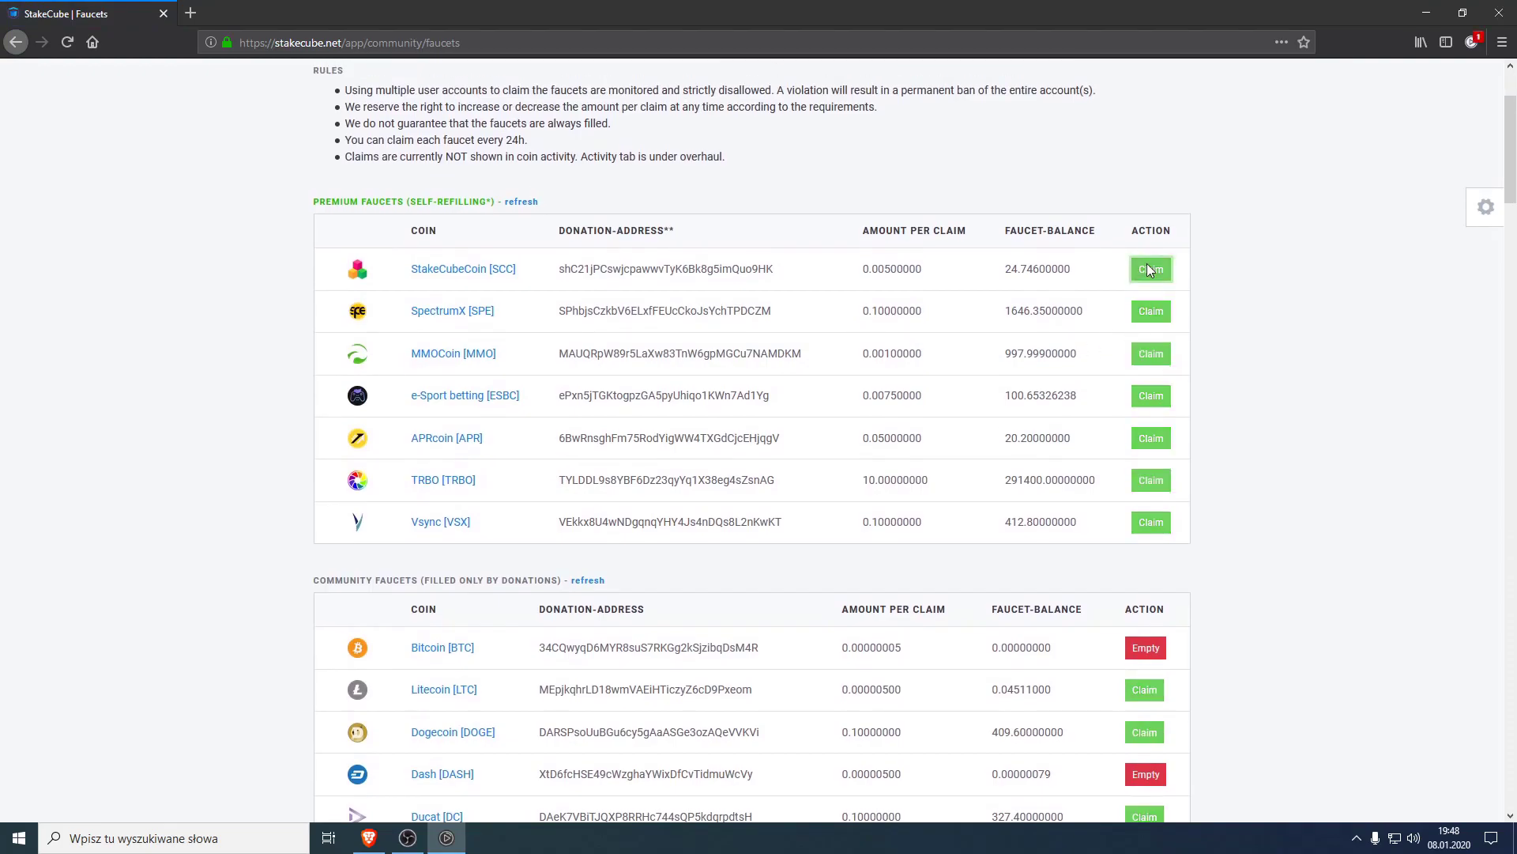
click(1149, 312)
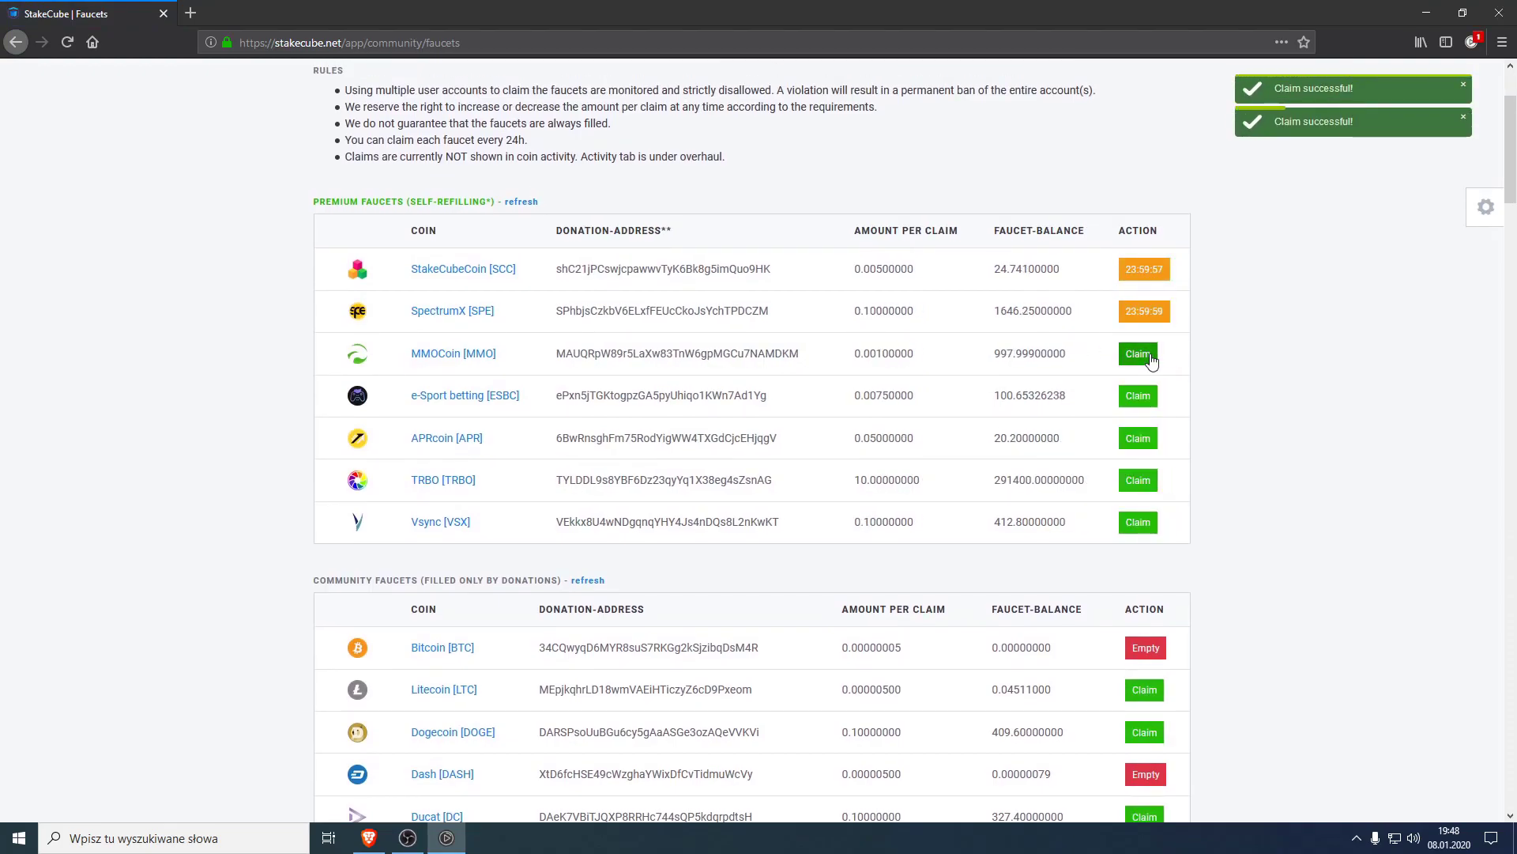
click(1144, 395)
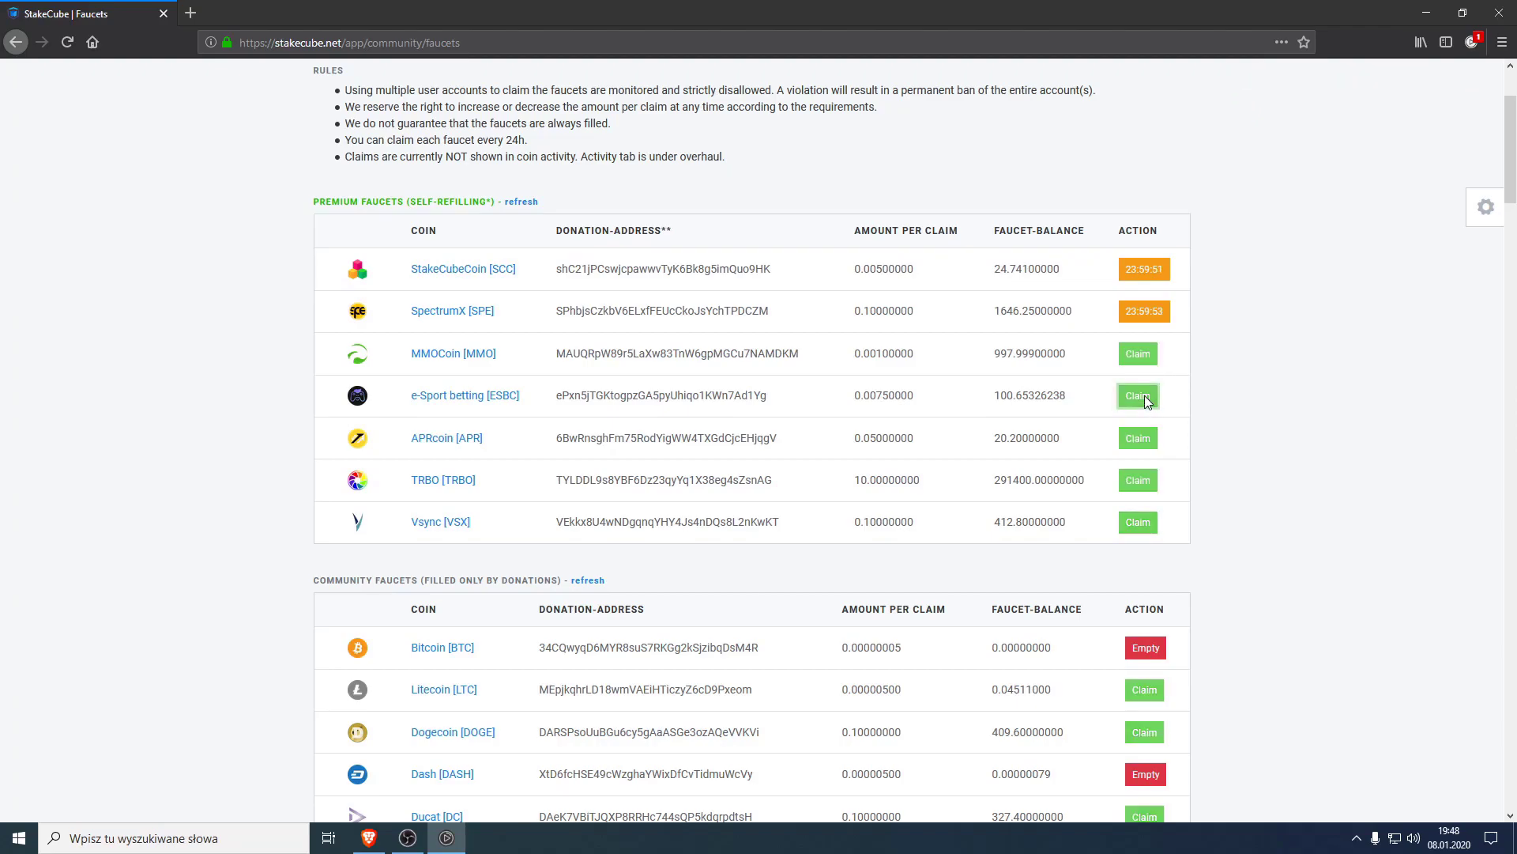
click(1145, 439)
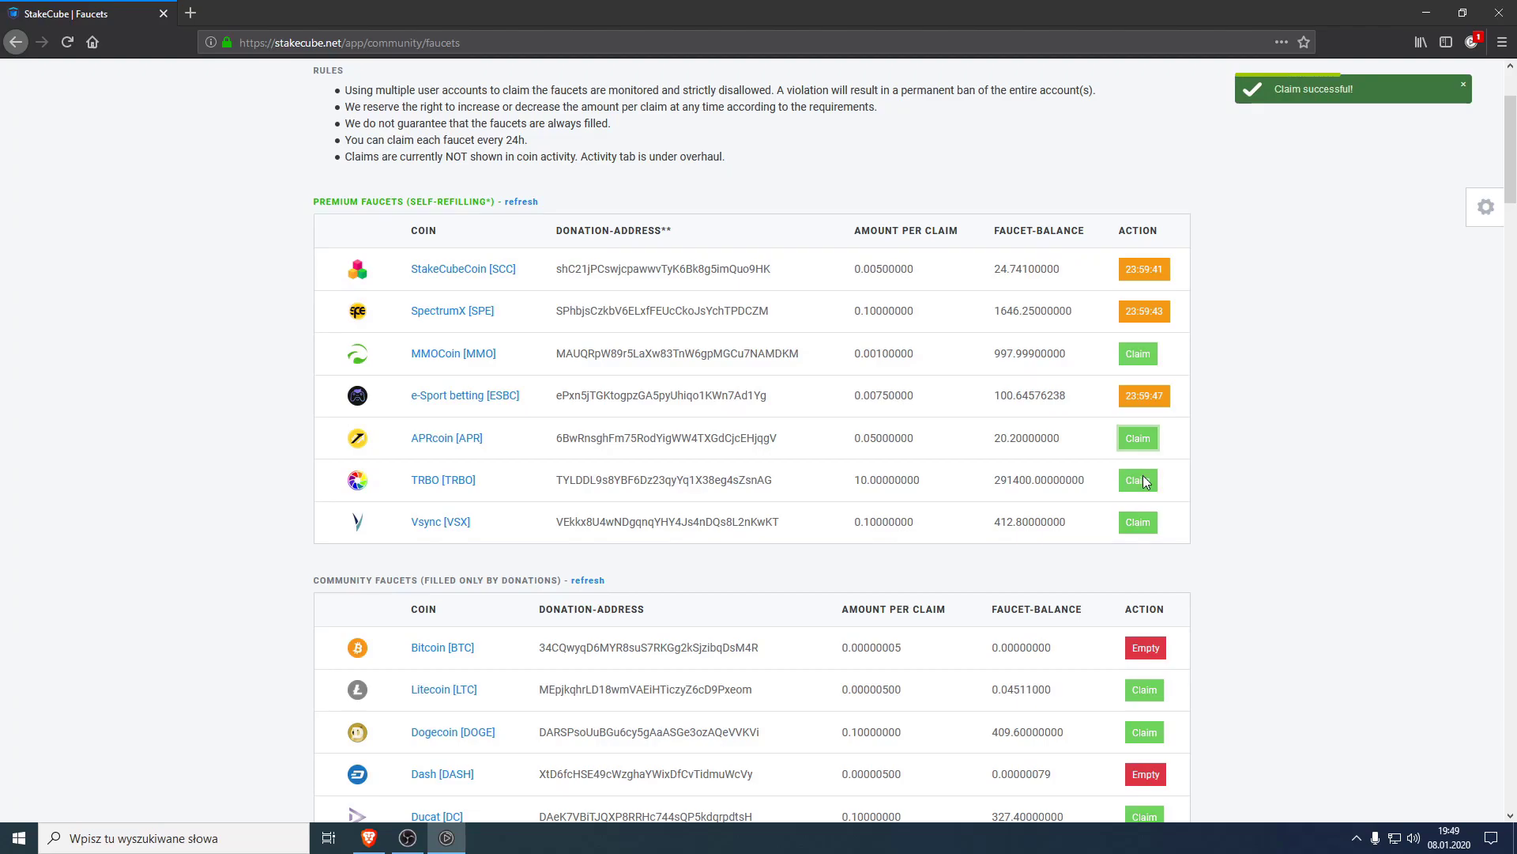
click(1145, 483)
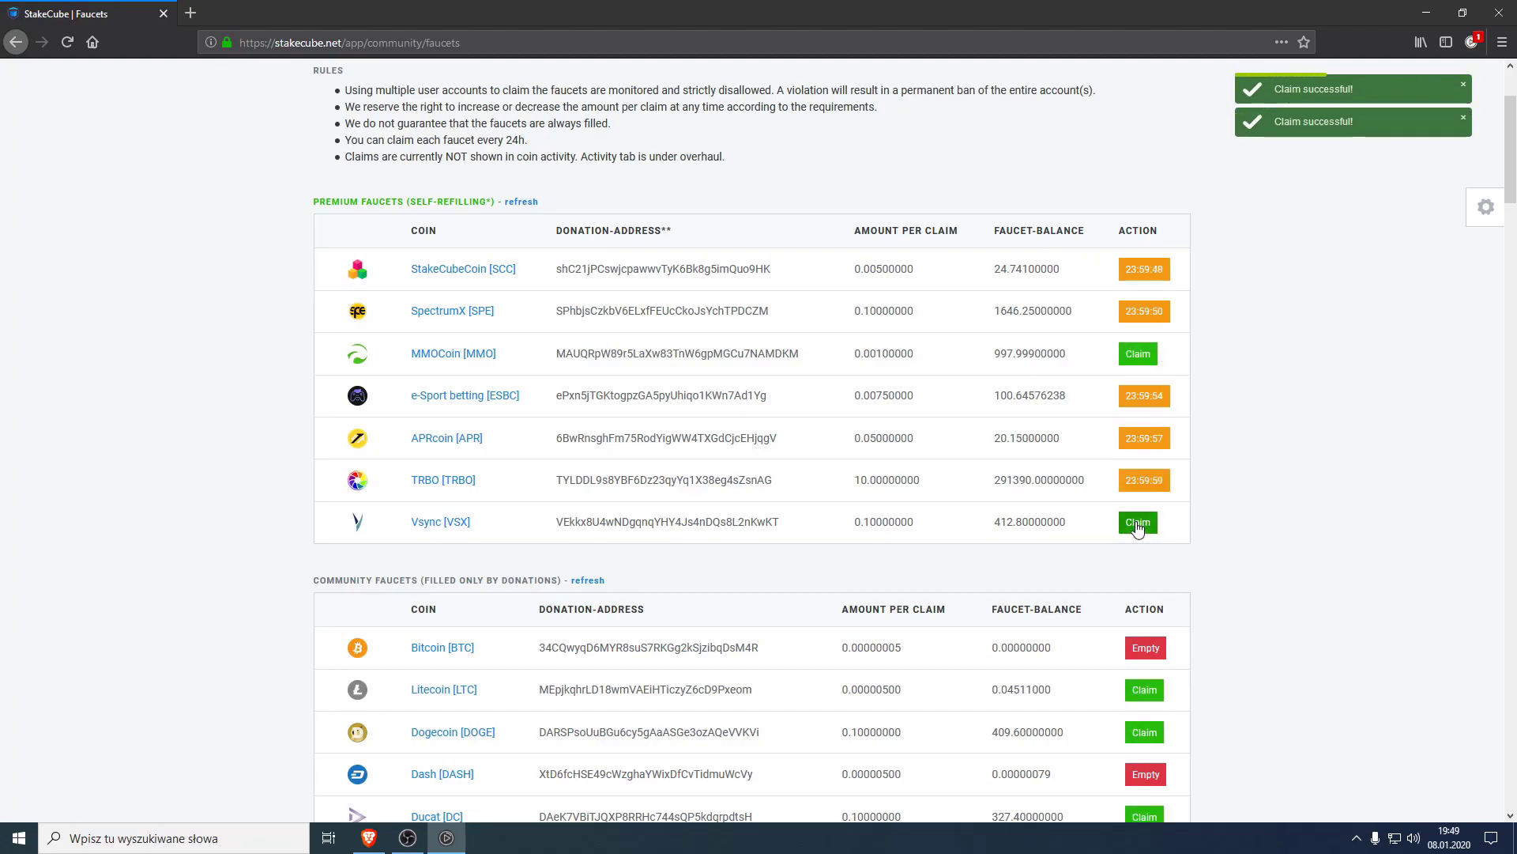
double_click(799, 353)
click(1127, 356)
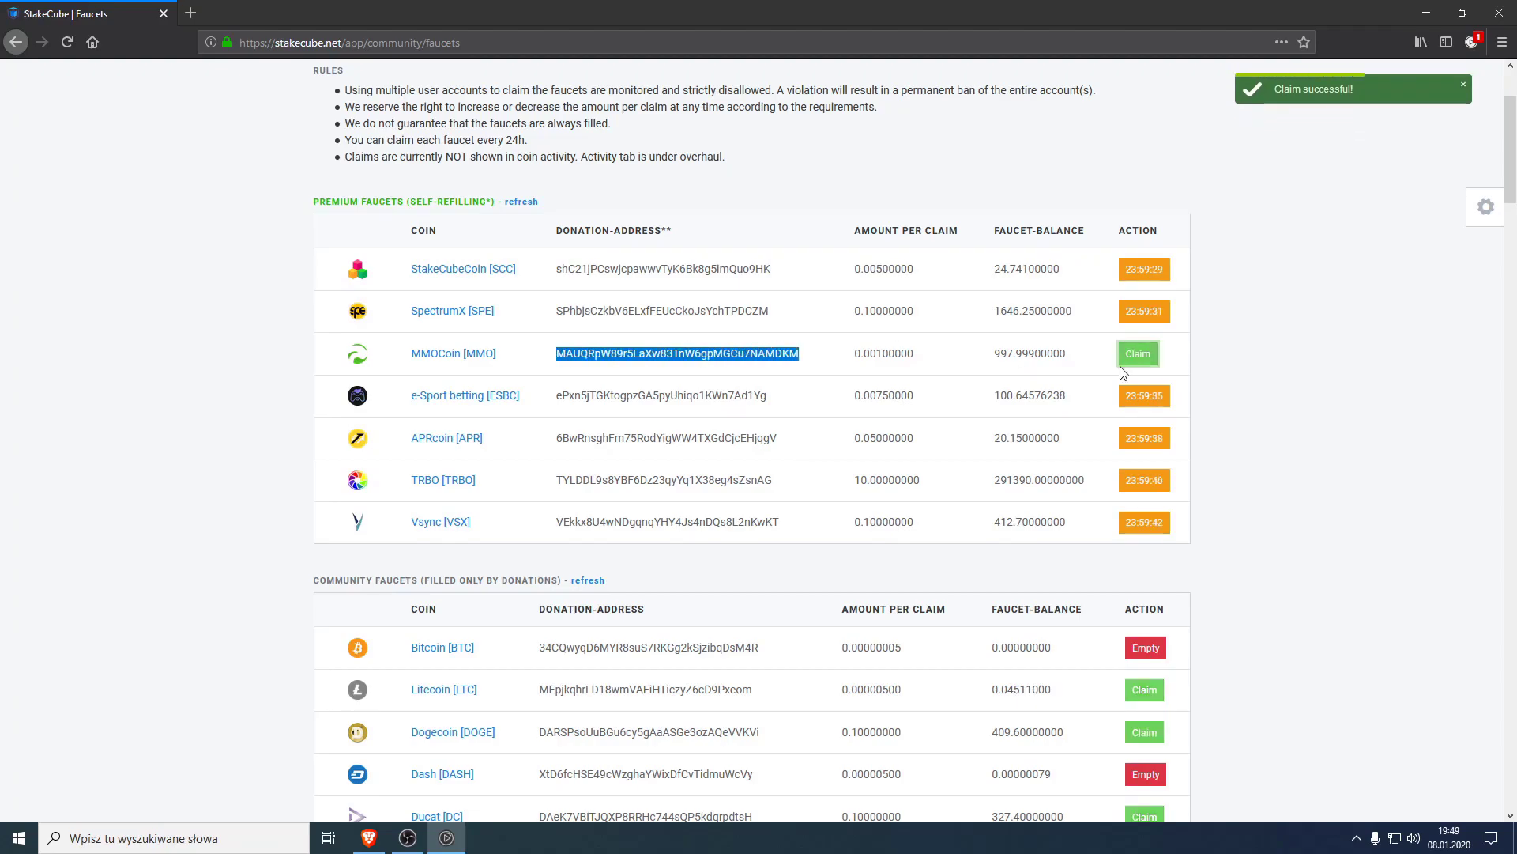
Claim the Litecoin community faucet and highlight Bitcoin's amount per claim
scroll(822, 613, down, 4)
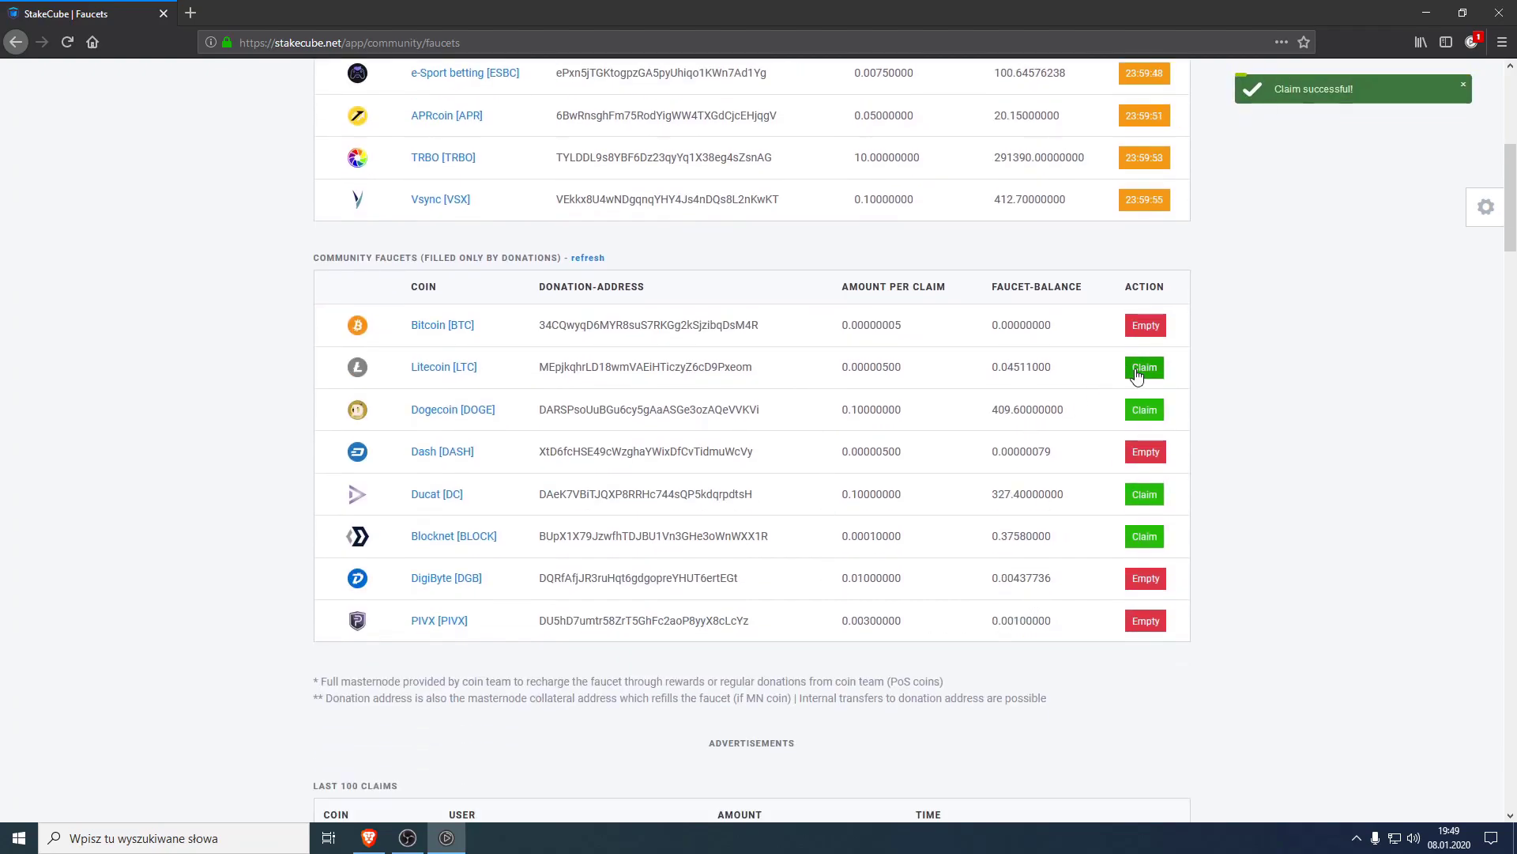
click(1138, 371)
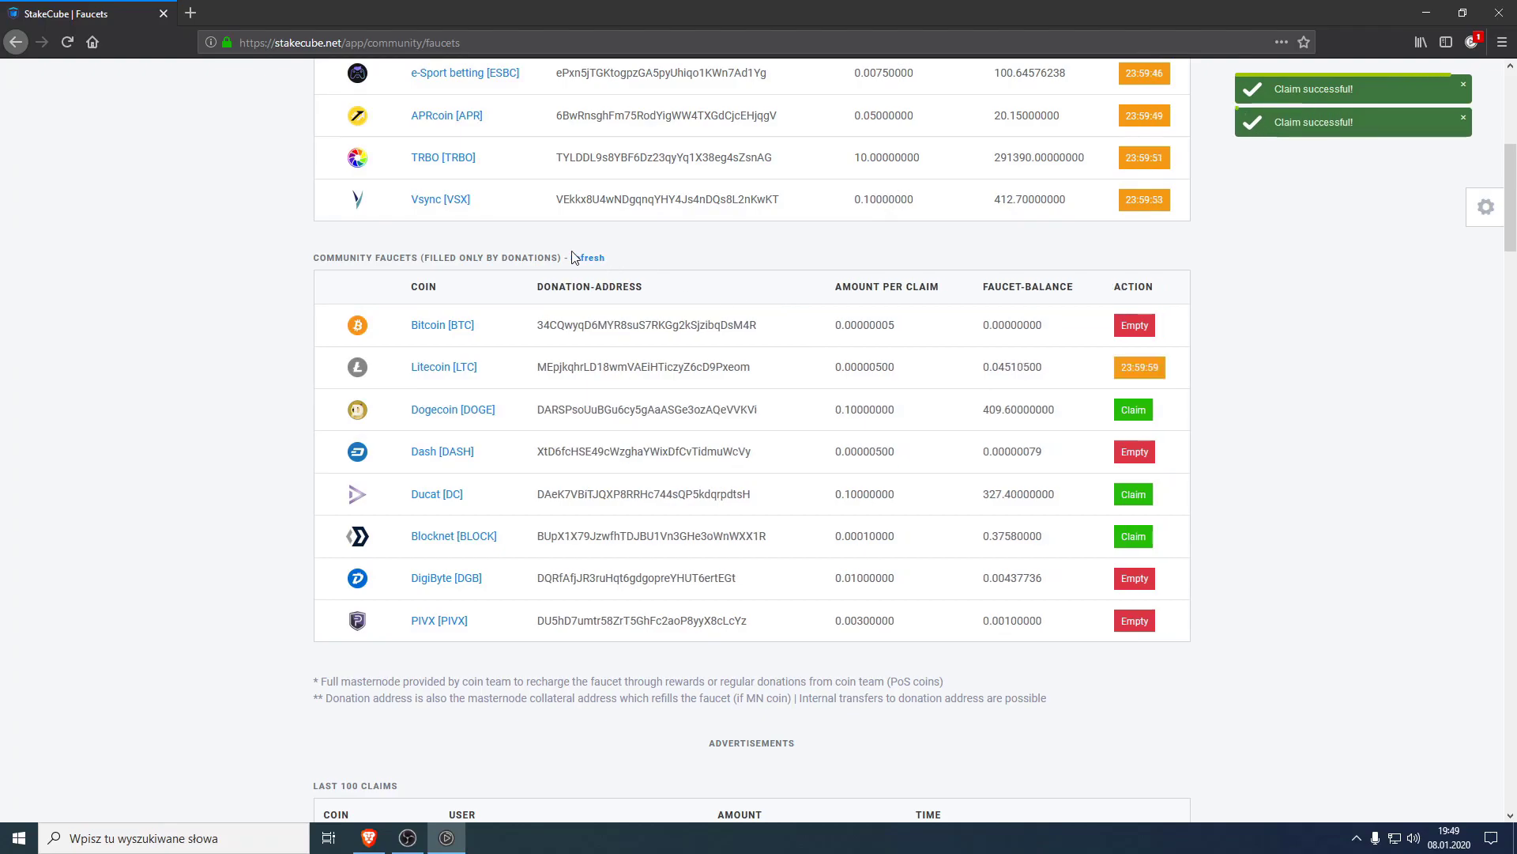
drag(816, 338, 958, 322)
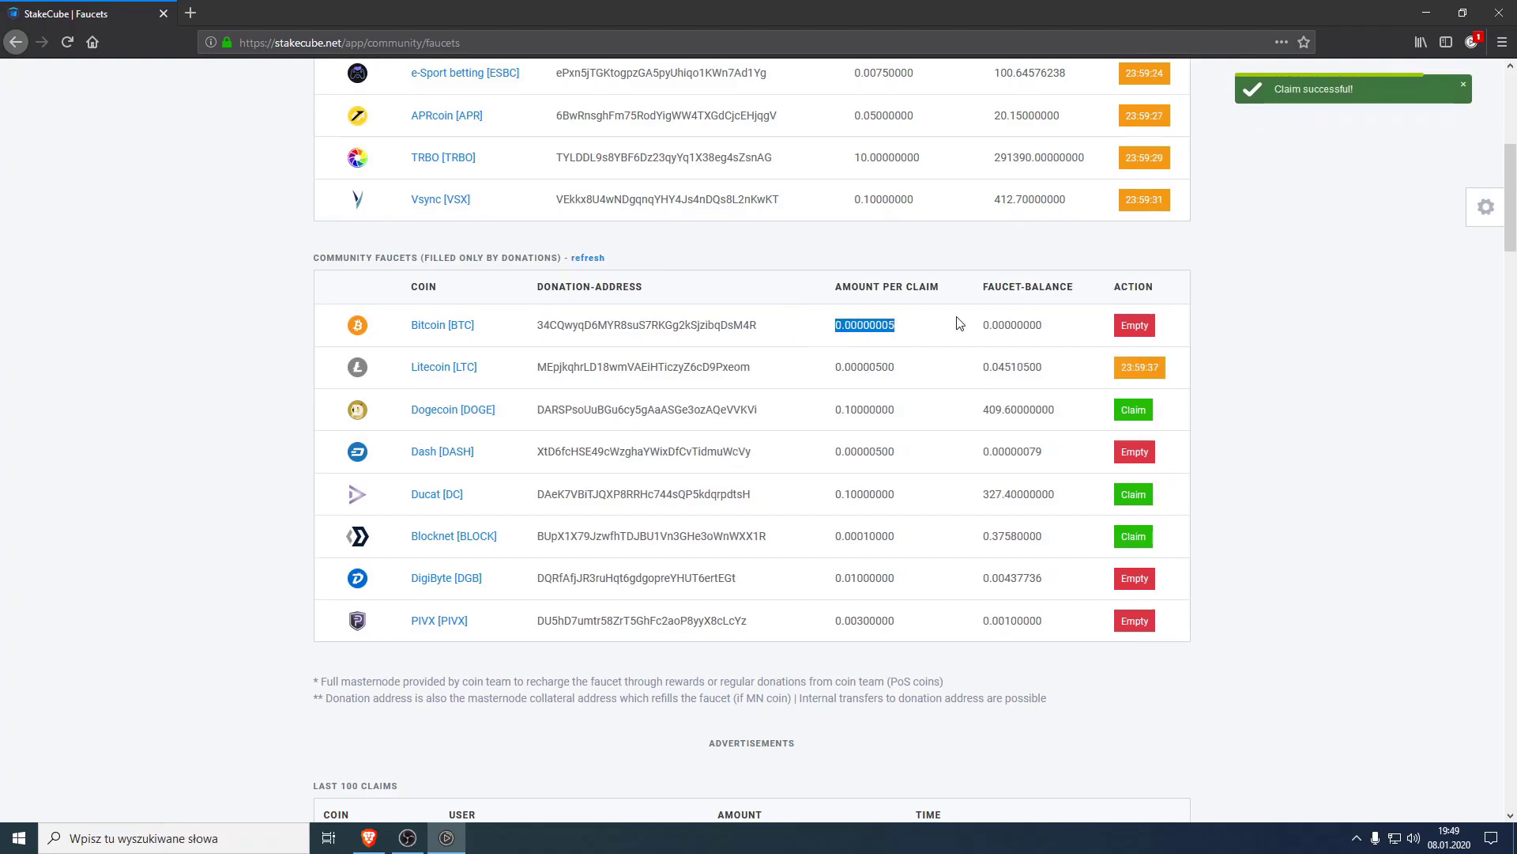
Claim the community faucets for Dogecoin, Blocknet and Ducat
click(1135, 405)
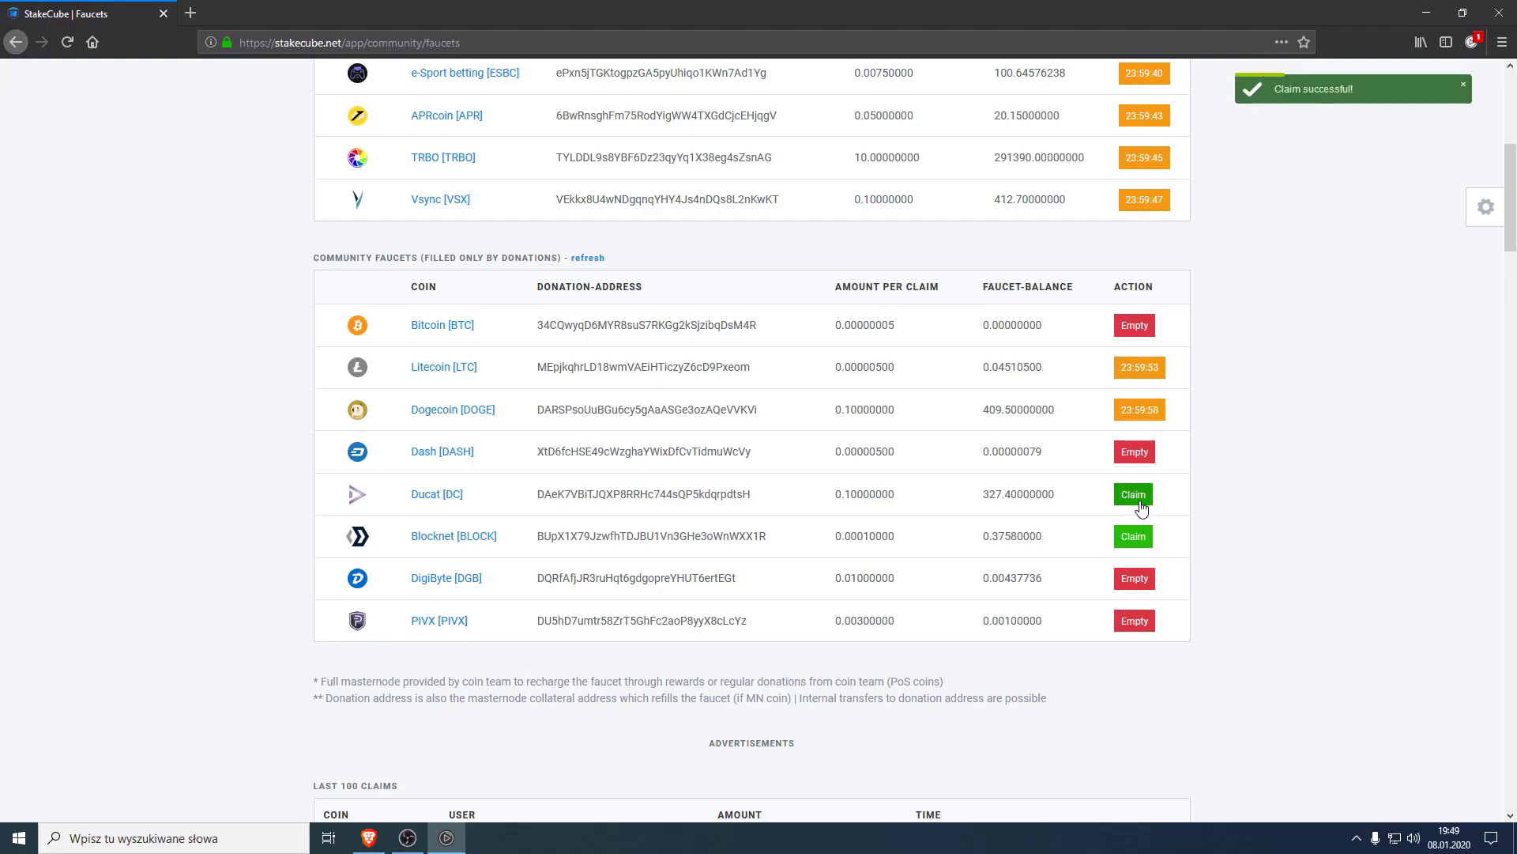
click(1130, 538)
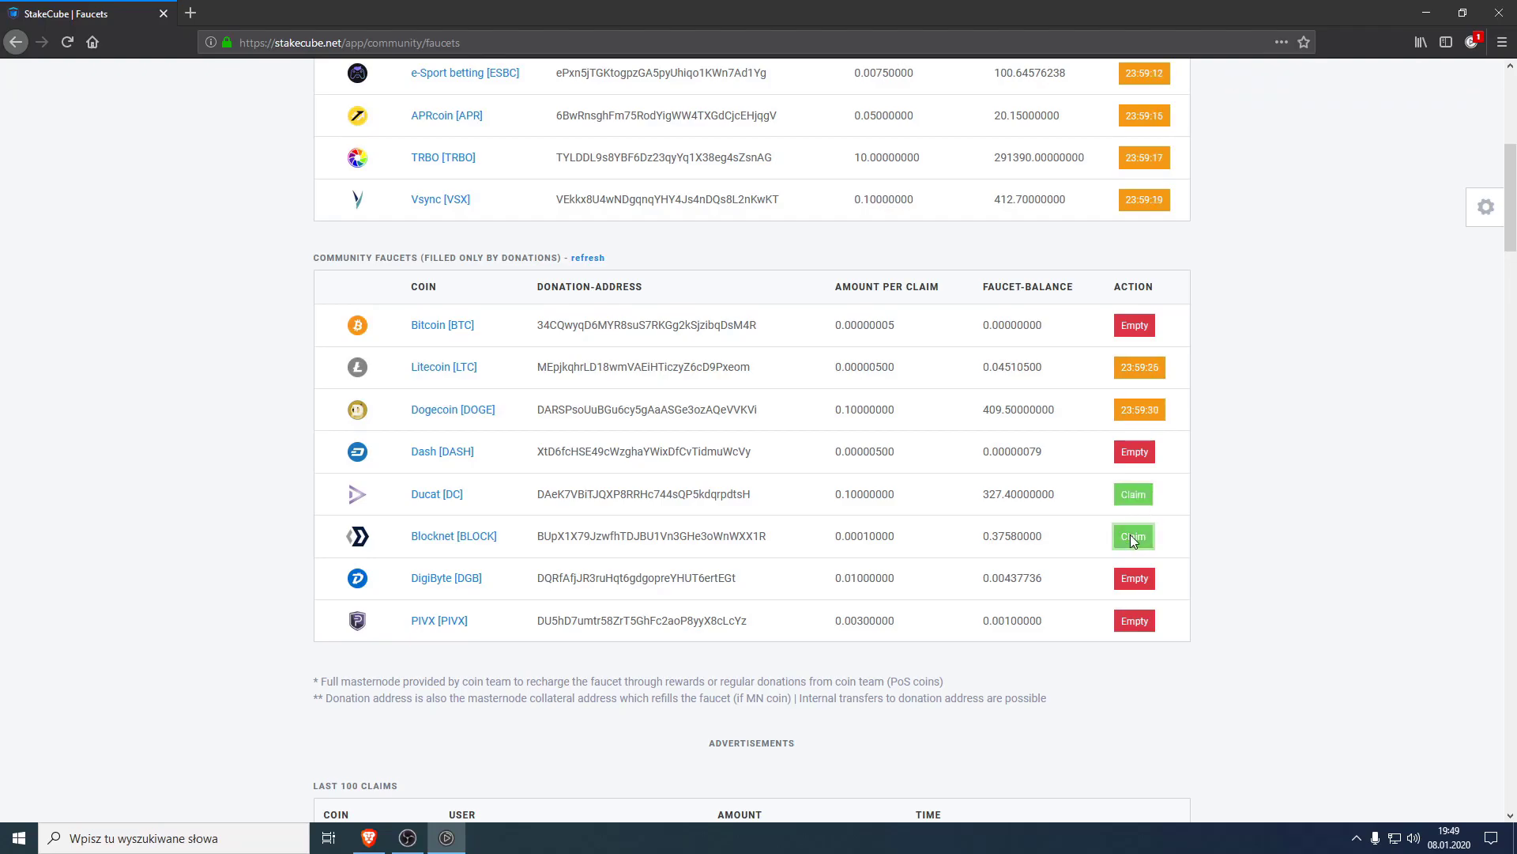
click(1141, 494)
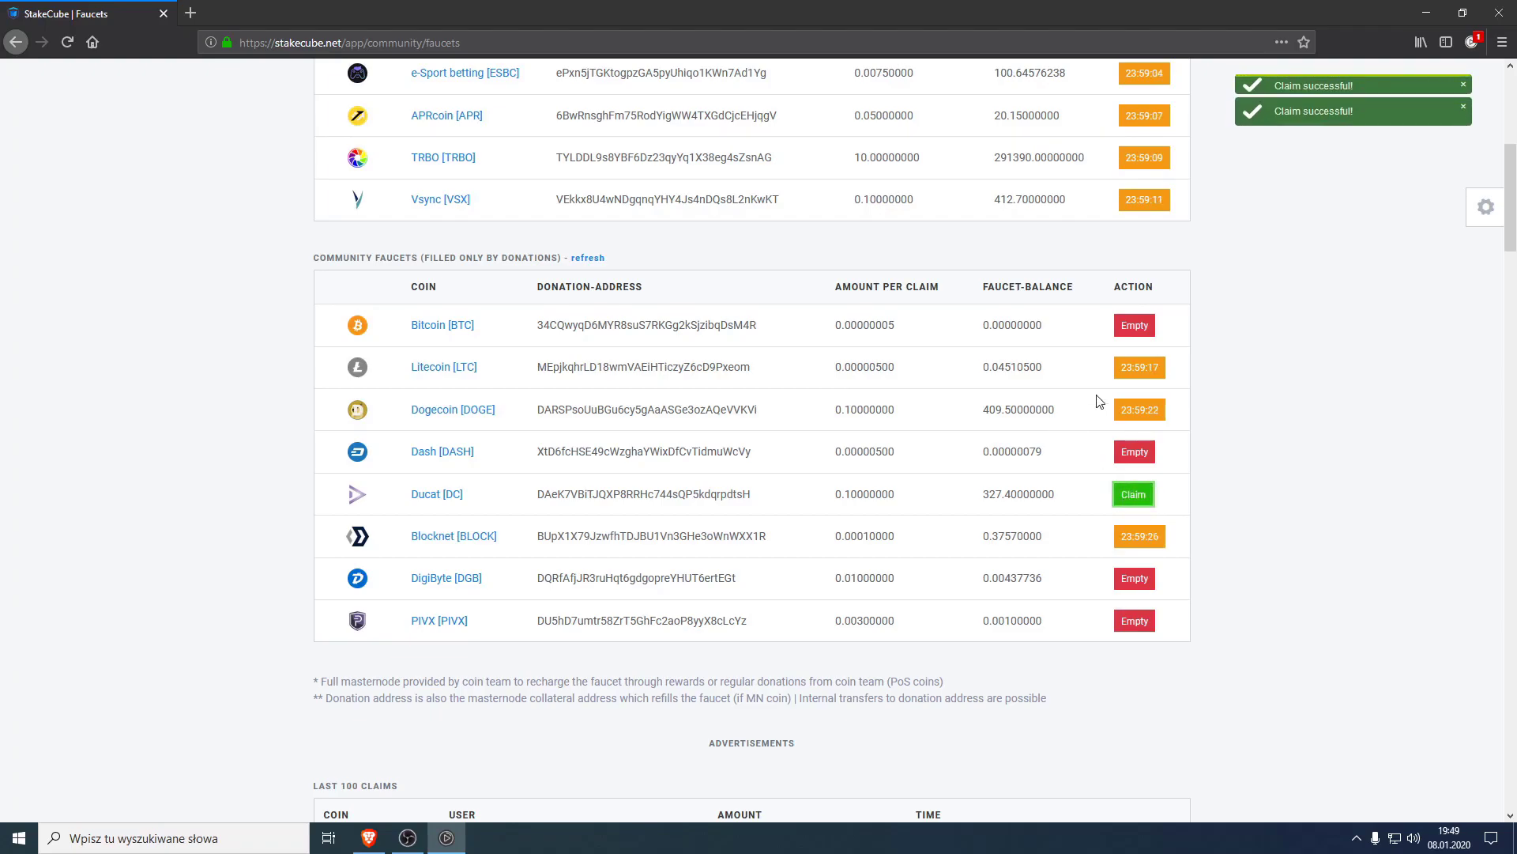
Return to the StakeCube wallet overview and go to the Reddcoin entry in the coin list
scroll(906, 395, up, 2)
scroll(906, 395, up, 4)
click(342, 91)
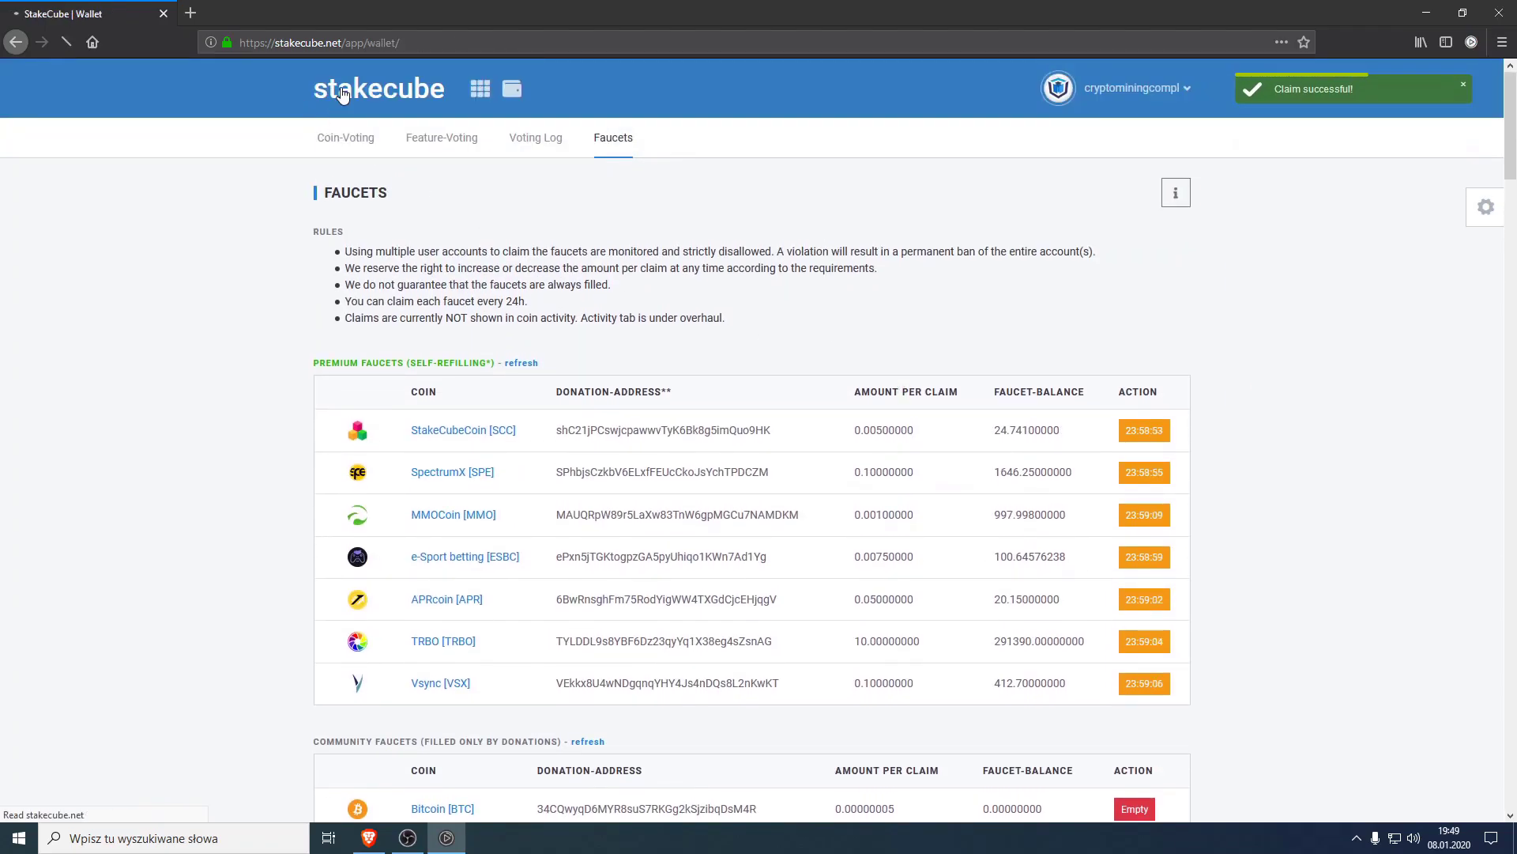
scroll(685, 371, down, 7)
scroll(685, 371, down, 6)
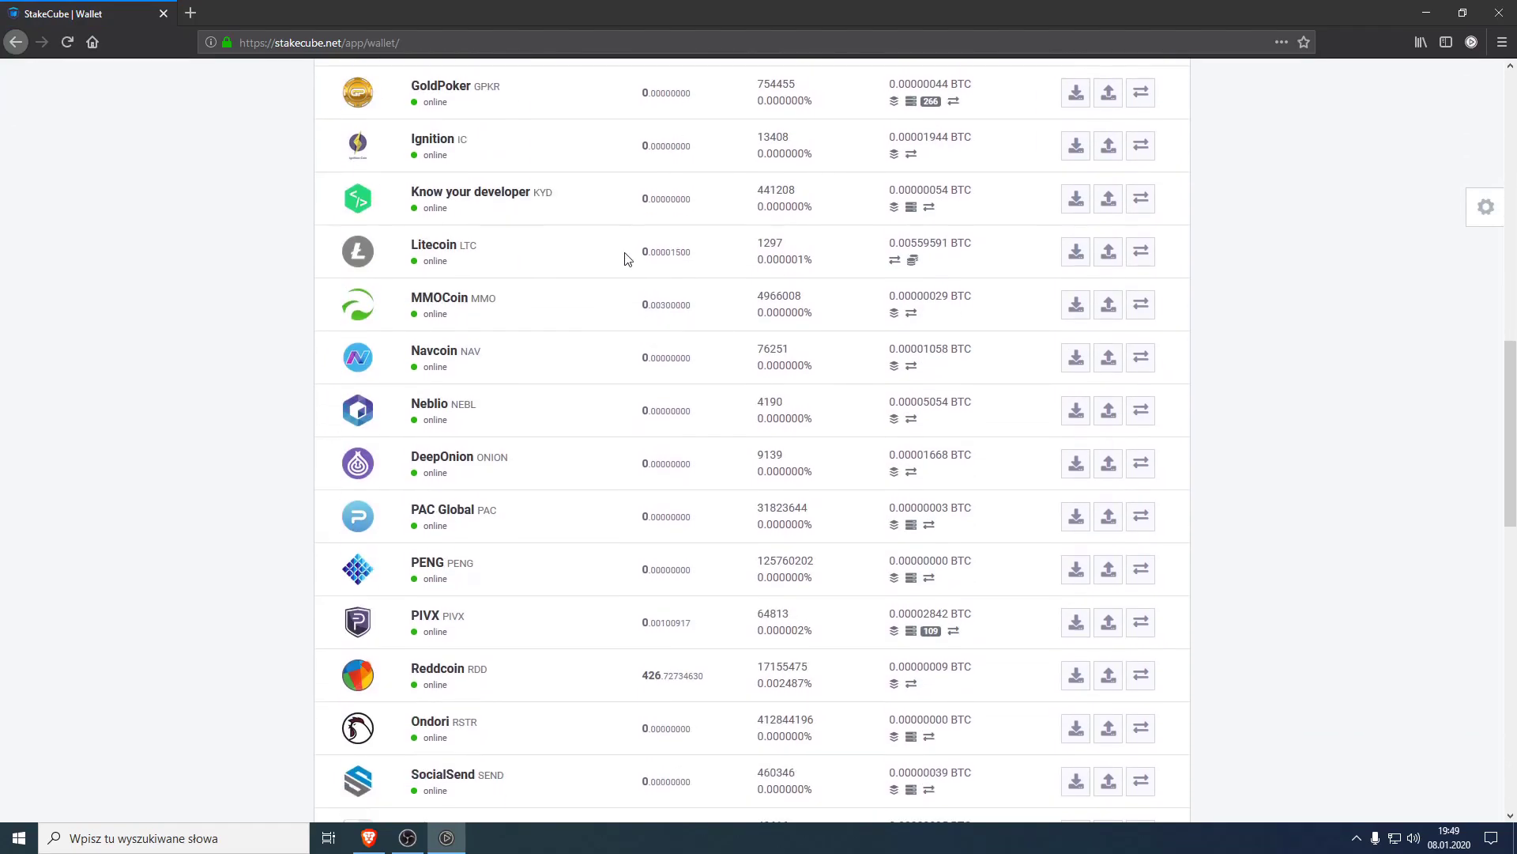
scroll(569, 498, down, 2)
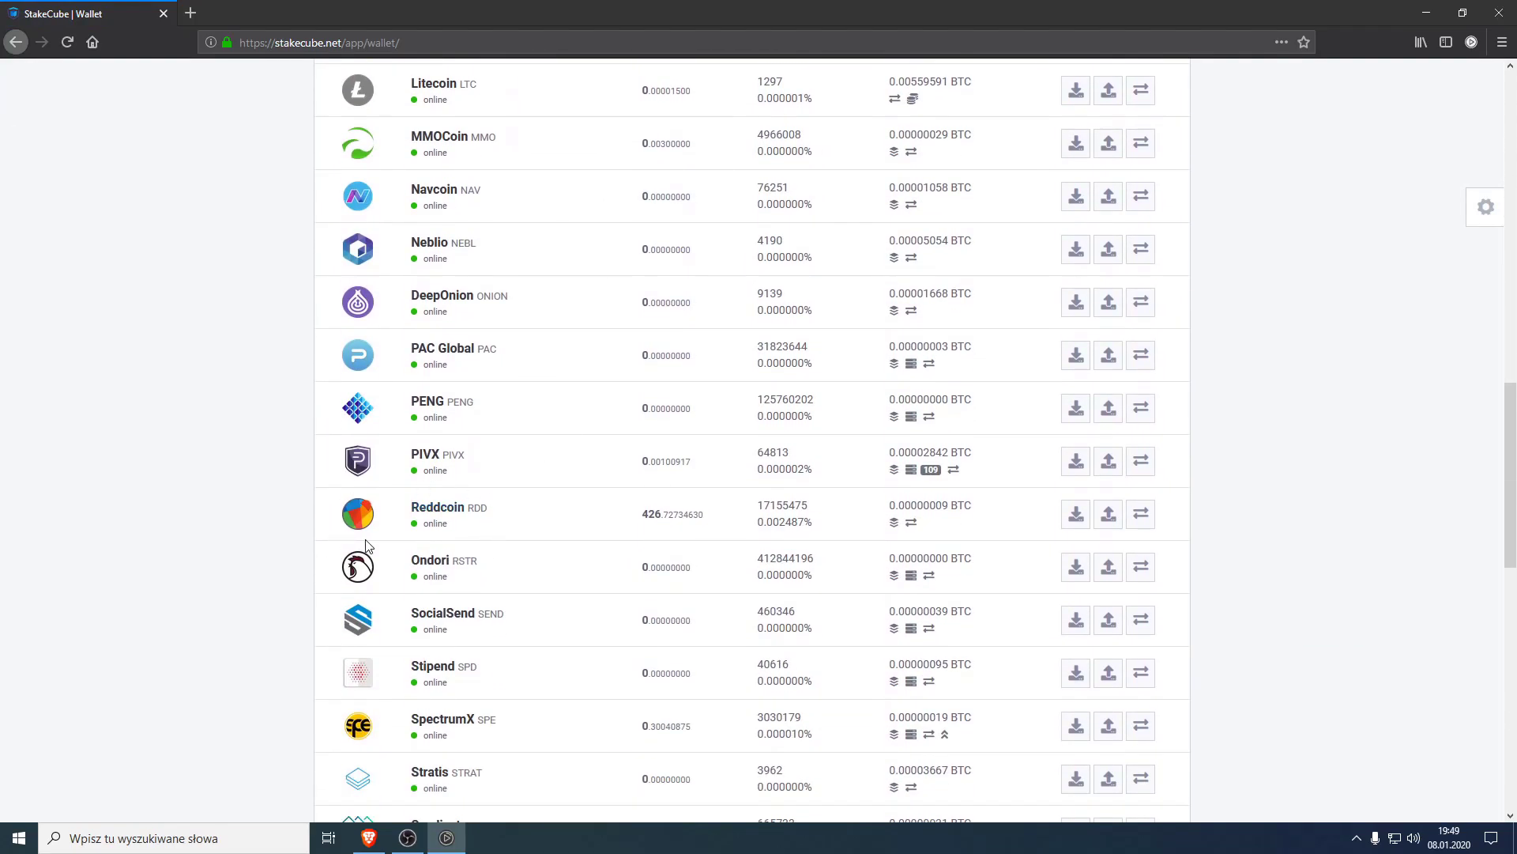